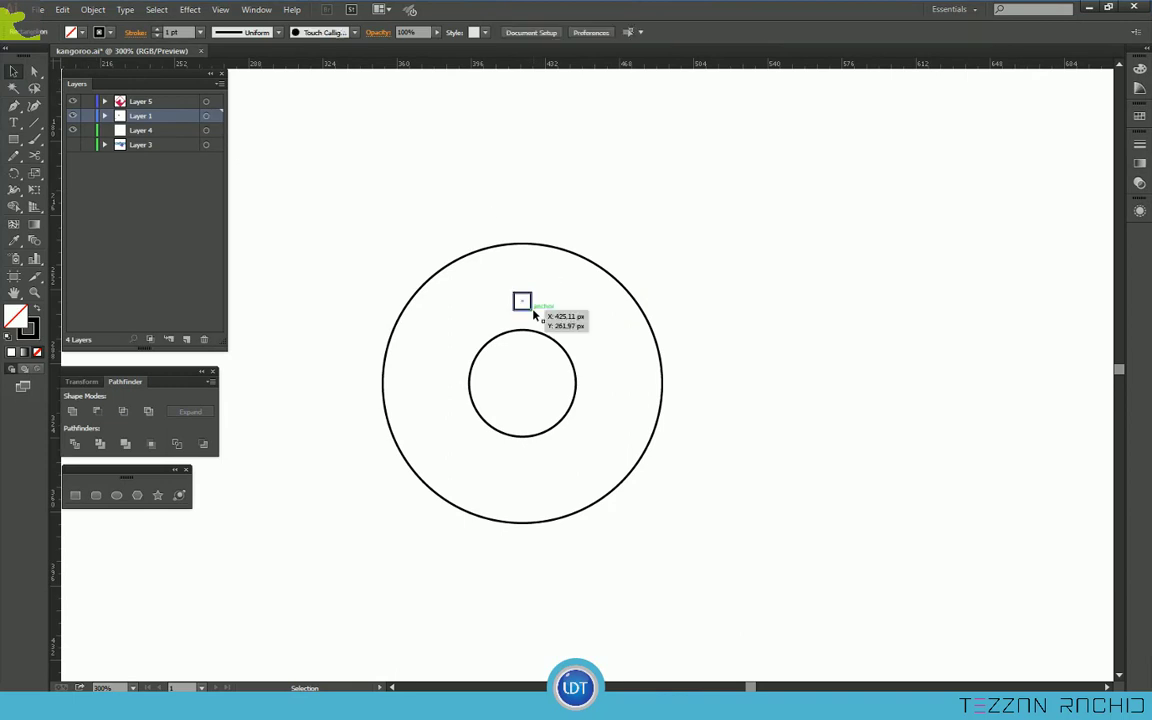
Round the two upper corners of the small square straddling the upper edge of the inner circle.
scroll(515, 320, up, 4)
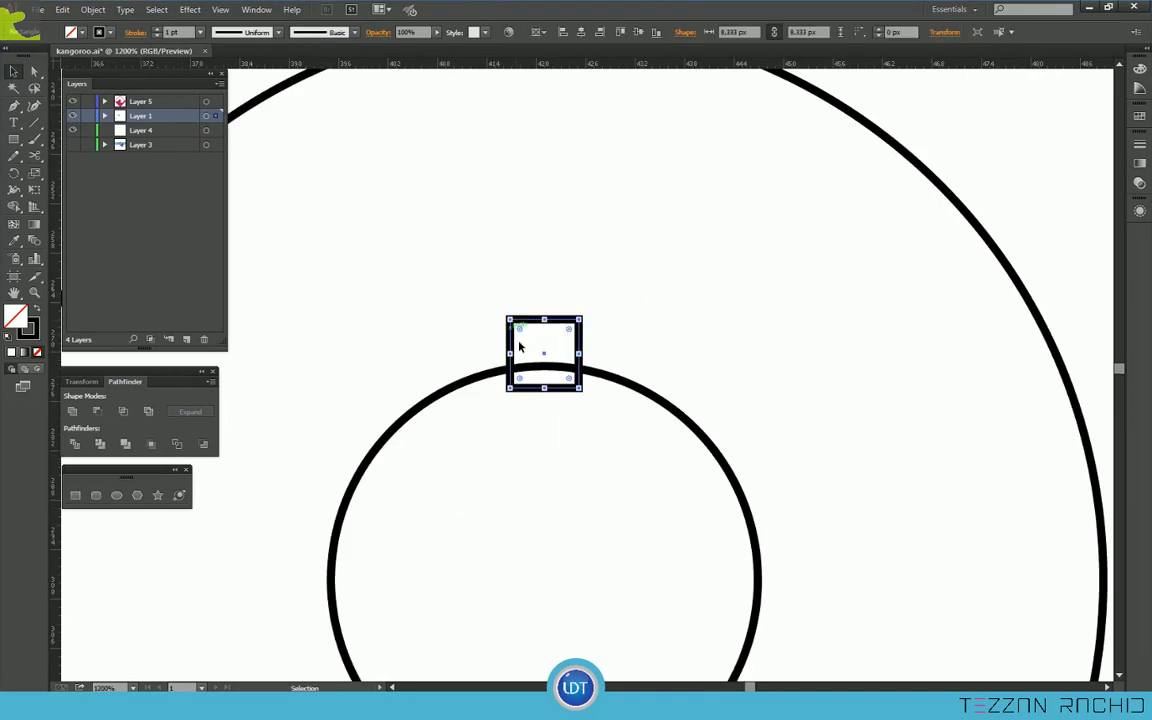
key(a)
drag(455, 281, 592, 335)
click(337, 198)
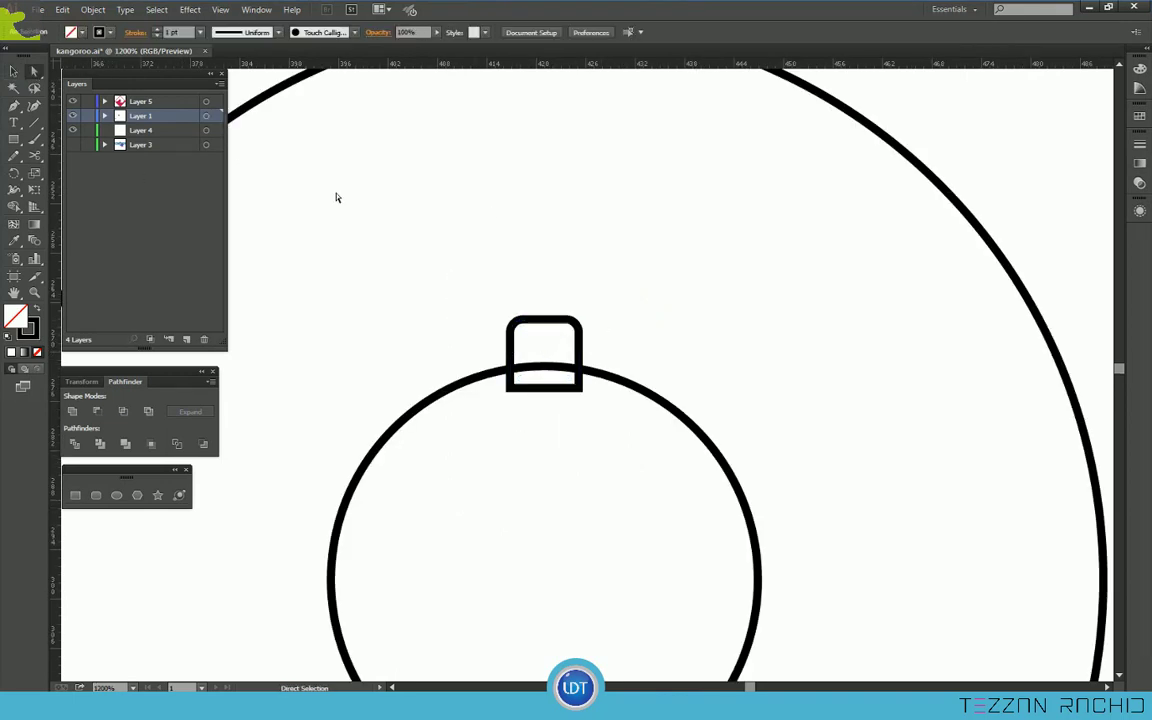
Create a rotated copy of the rounded square about the inner circle's centre, dividing 360 degrees for even tooth spacing.
scroll(549, 358, down, 3)
click(510, 235)
key(r)
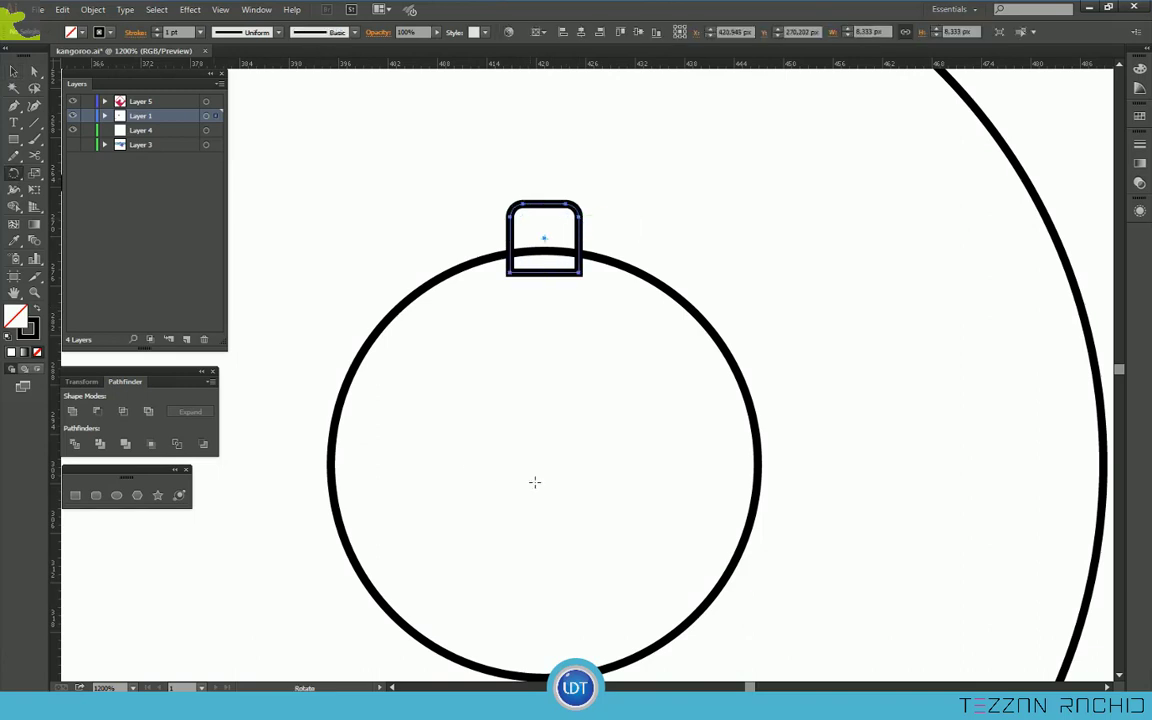
scroll(408, 319, down, 1)
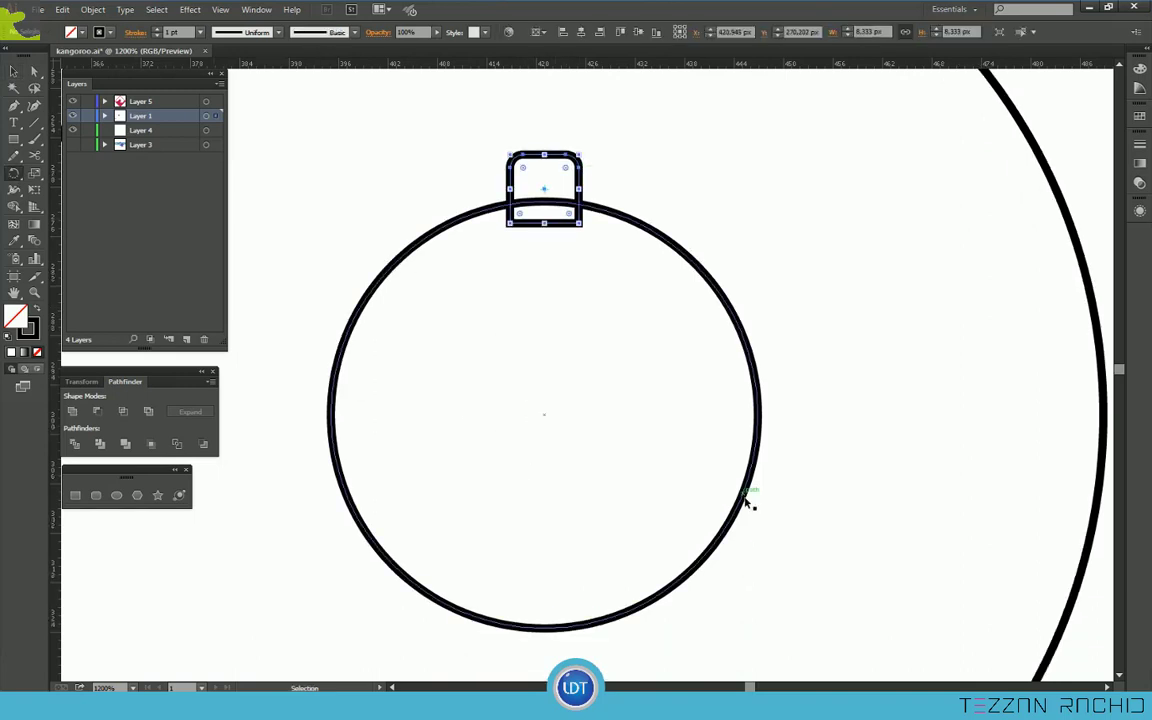
ctrl+click(744, 497)
ctrl+click(580, 175)
ctrl+shift+click(544, 412)
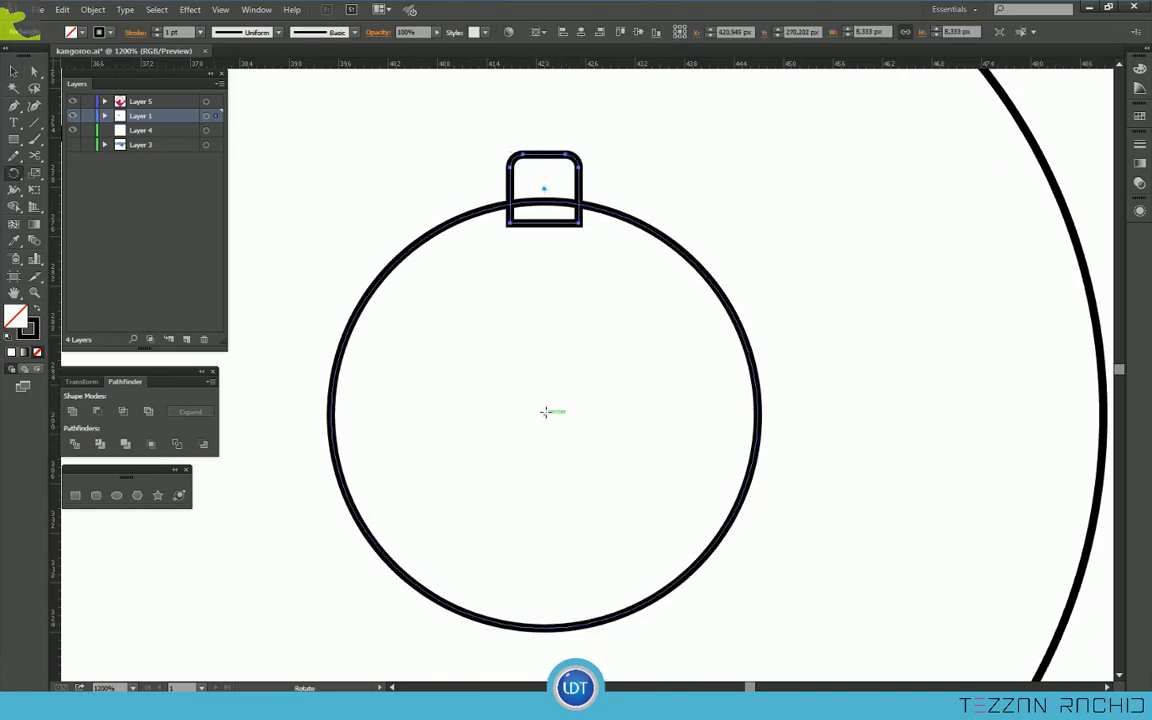
alt+click(544, 412)
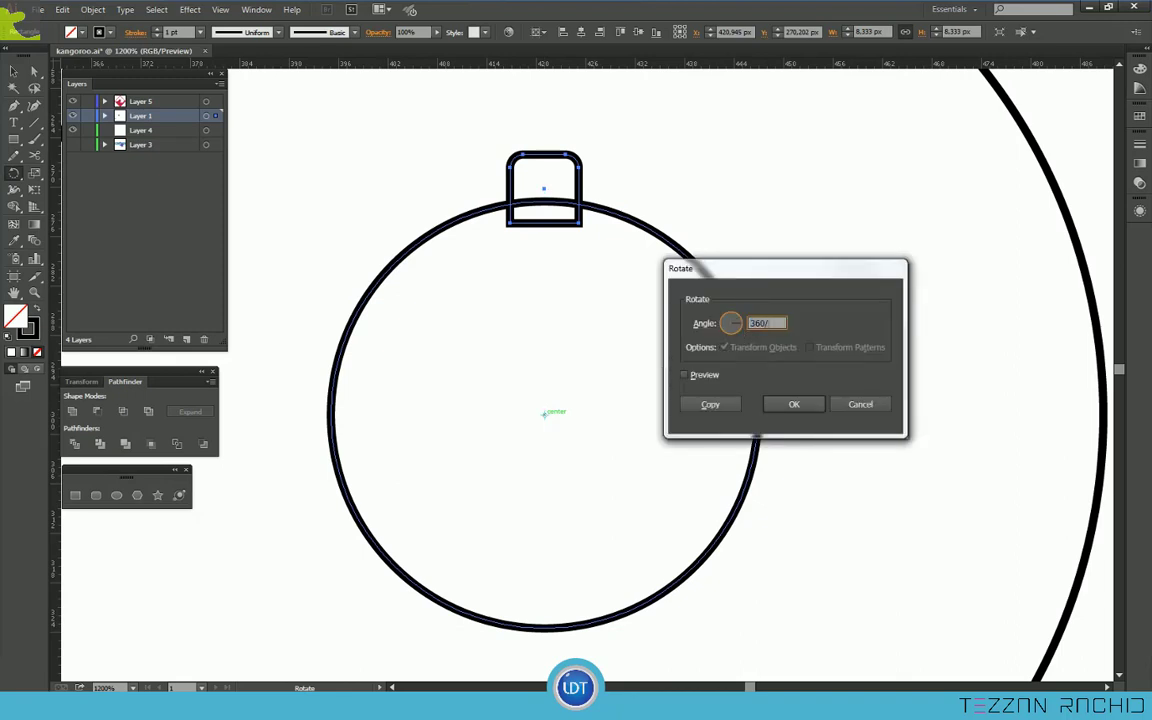
click(685, 375)
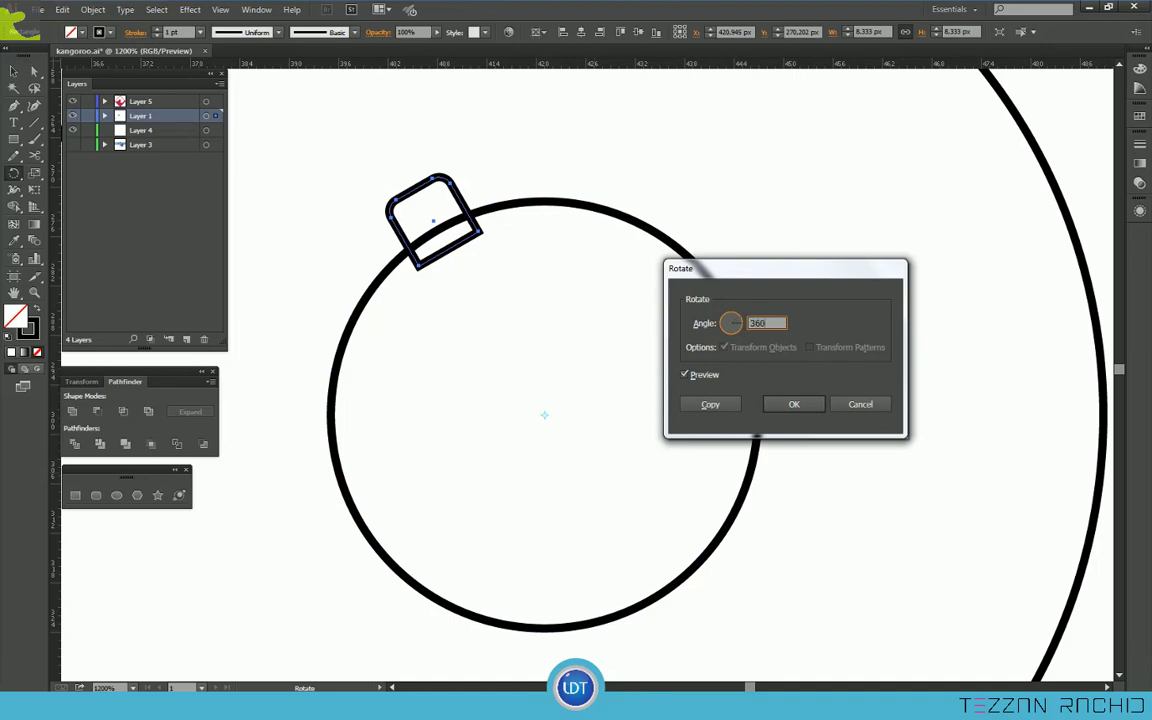
click(710, 404)
Repeat the rotated copy until 14 evenly spaced teeth surround the inner circle.
key(ctrl+d)
key(ctrl+d)
key(ctrl+d)
key(ctrl+d)
key(ctrl+d)
key(ctrl+d)
key(ctrl+d)
key(ctrl+d)
key(ctrl+d)
key(ctrl+d)
key(ctrl+d)
key(ctrl+d)
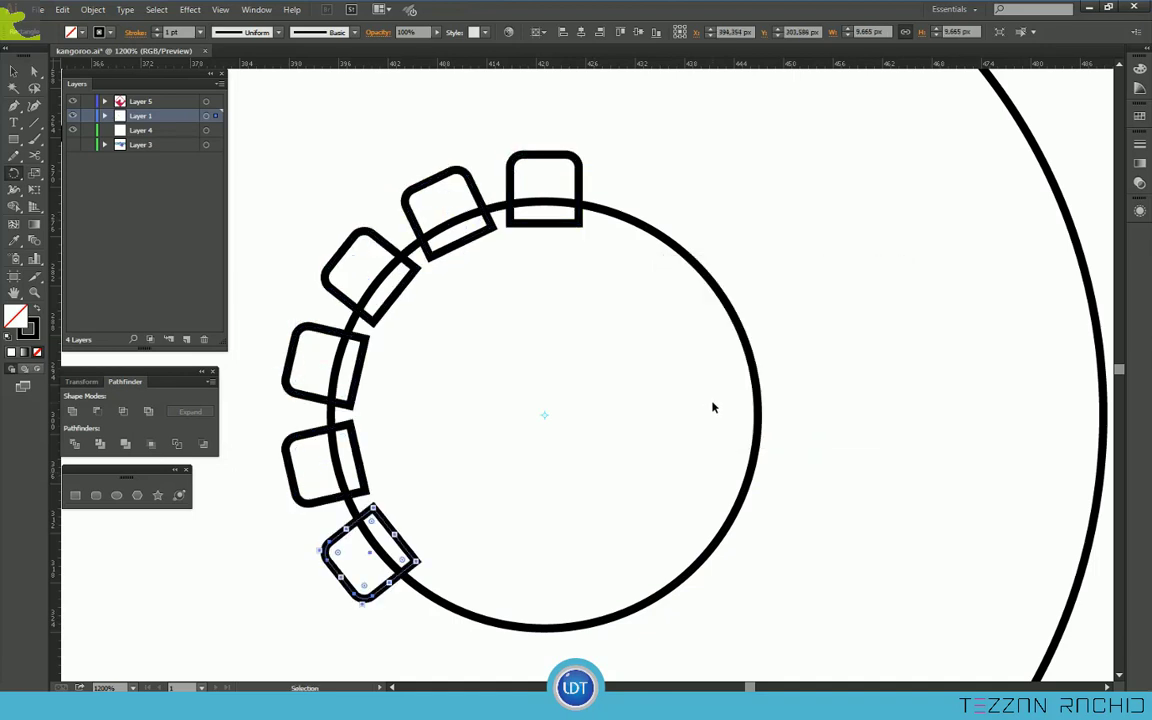
key(v)
click(822, 233)
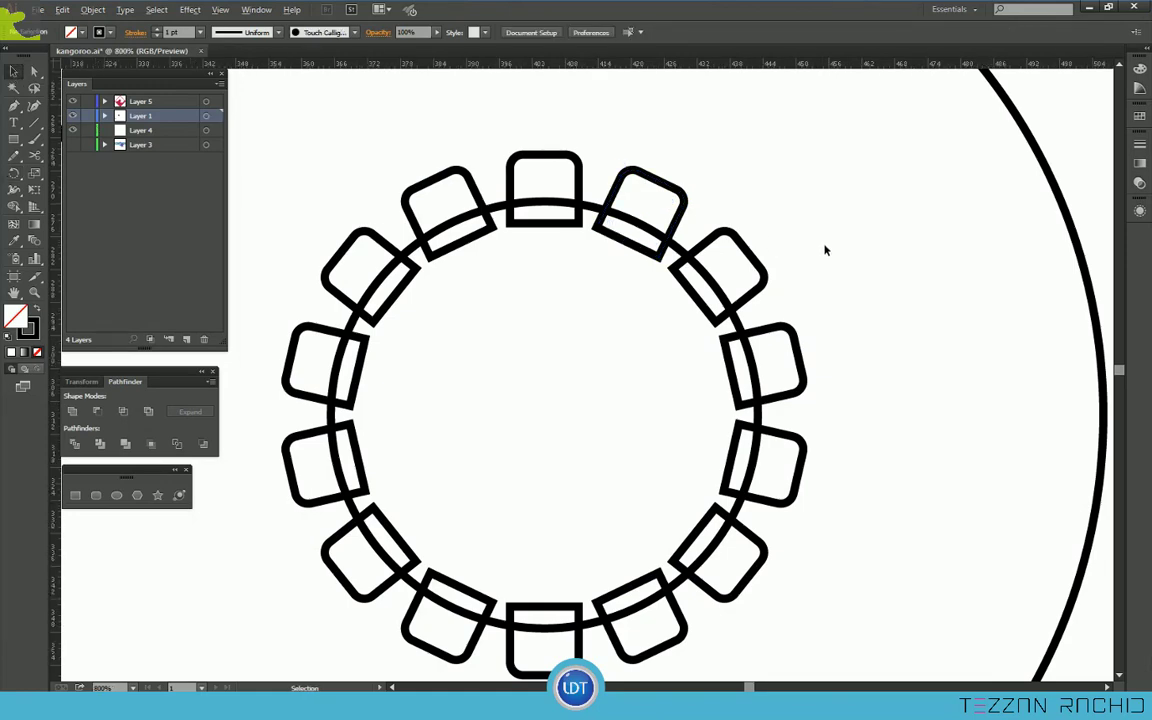
Copy circle D from the lettered reference diagram and centre it inside the ring of teeth with a black outline.
scroll(812, 272, down, 3)
scroll(758, 314, down, 2)
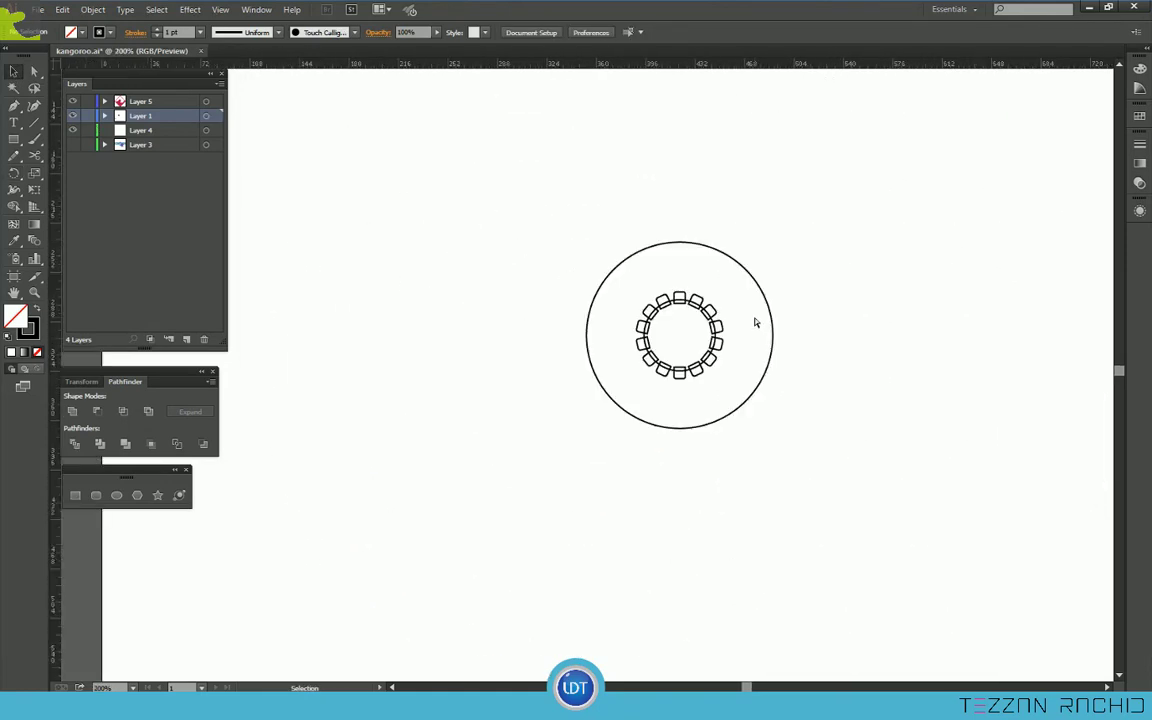
scroll(753, 322, right, 3)
scroll(753, 324, down, 1)
drag(1021, 286, 598, 233)
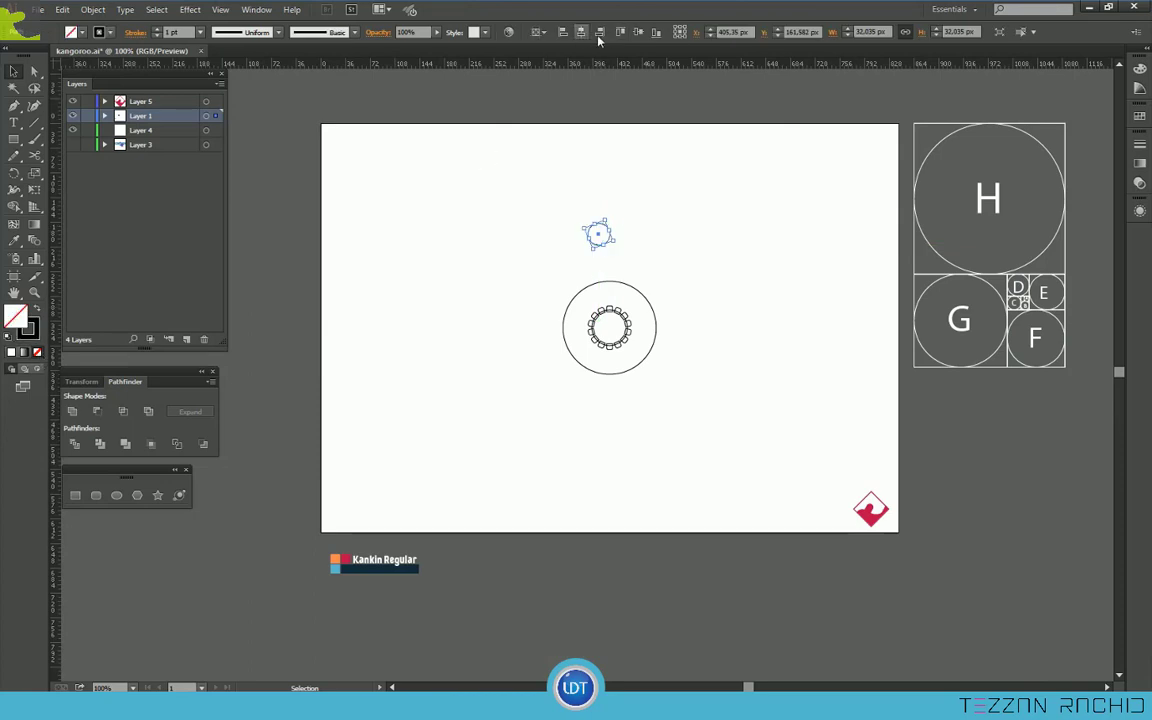
click(678, 319)
scroll(620, 337, up, 2)
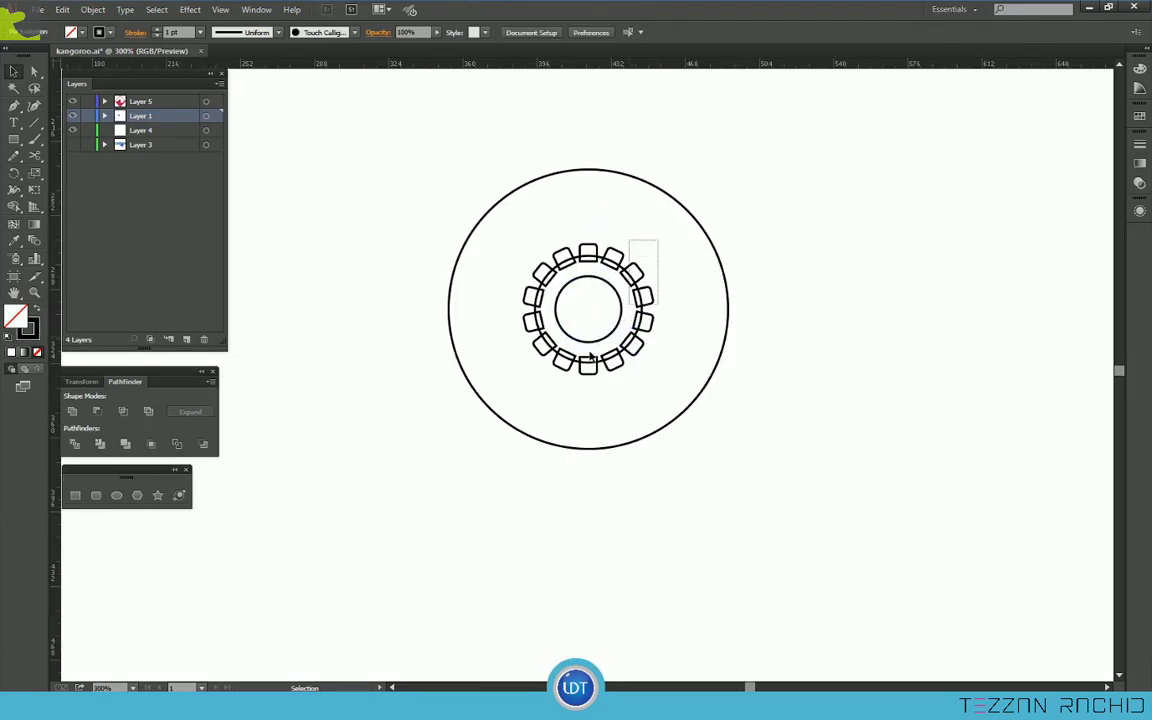
Move the large outer circle clear of the gear shapes and give those shapes a solid black fill without stroke.
click(527, 381)
mouse_move(571, 447)
mouse_down()
mouse_move(818, 260)
mouse_move(854, 246)
mouse_up()
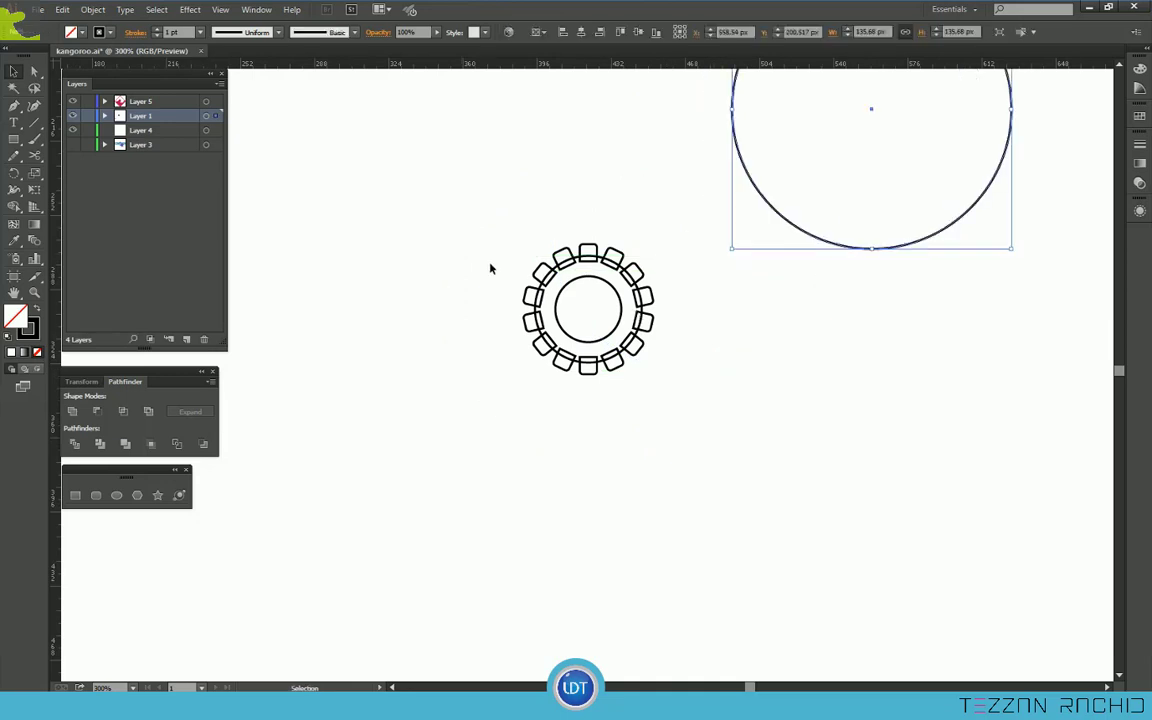
click(527, 305)
click(38, 312)
Cut out the gear's centre hole and merge all the teeth with the ring using the Shape Builder.
key(shift+m)
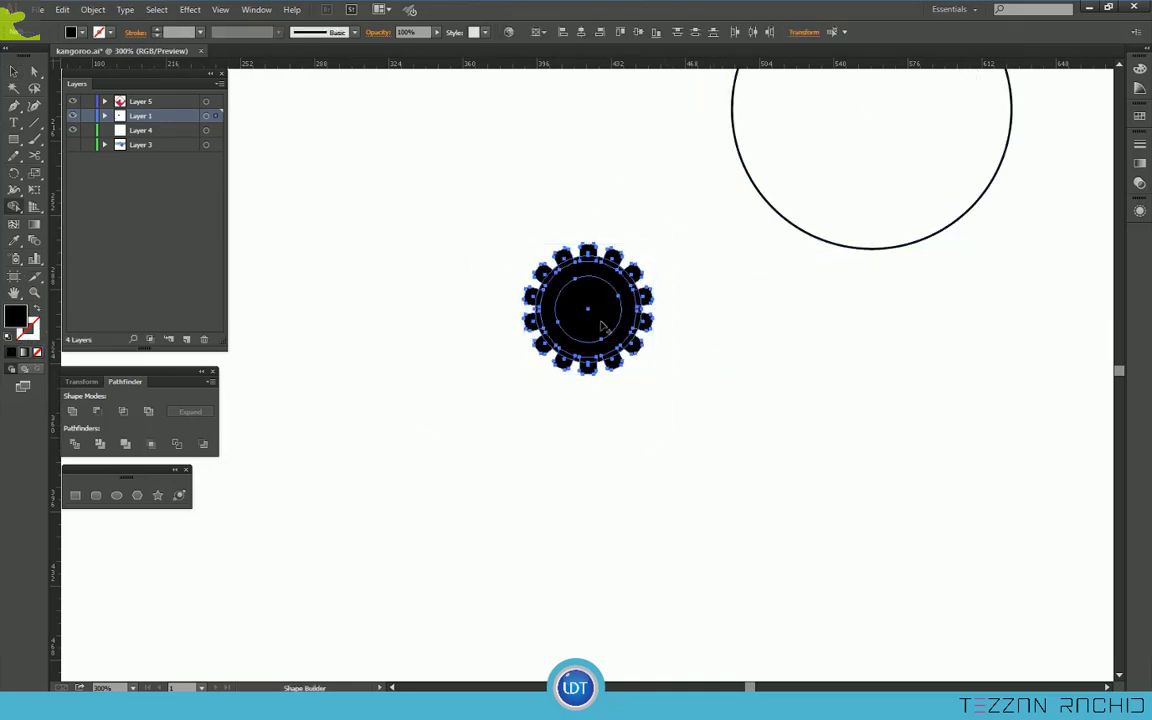
scroll(599, 289, up, 3)
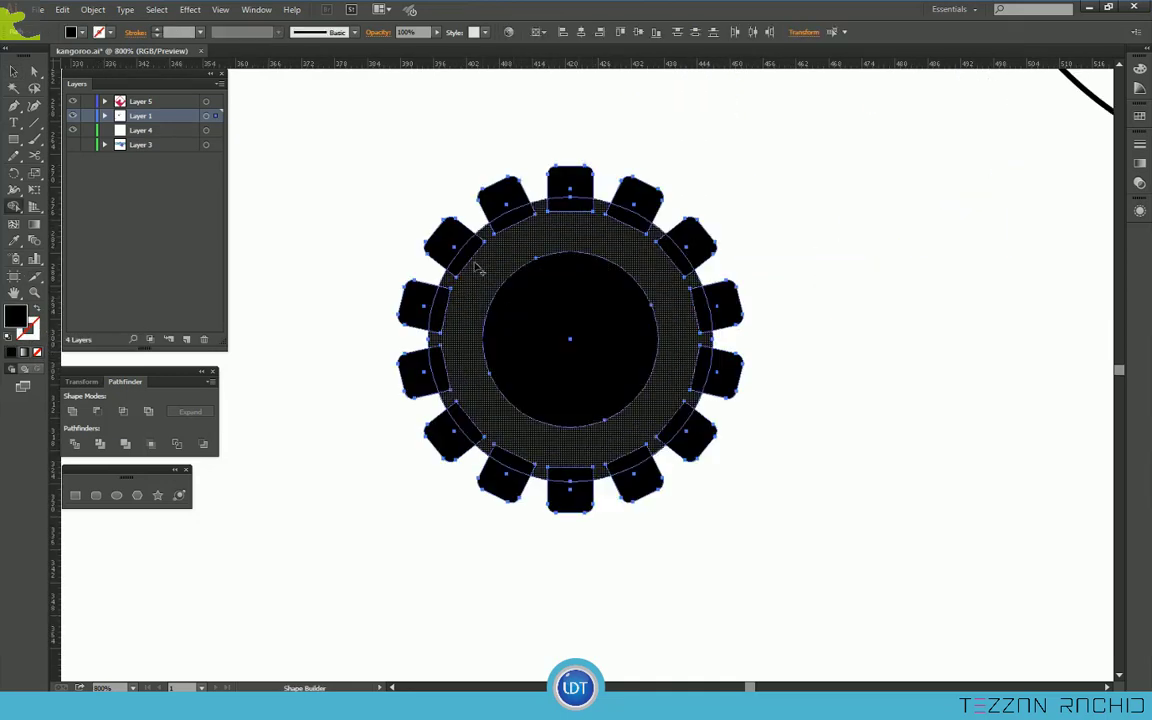
alt+click(532, 314)
drag(440, 360, 422, 374)
mouse_move(480, 413)
mouse_down()
mouse_move(460, 438)
mouse_move(511, 482)
mouse_up()
drag(571, 452, 571, 494)
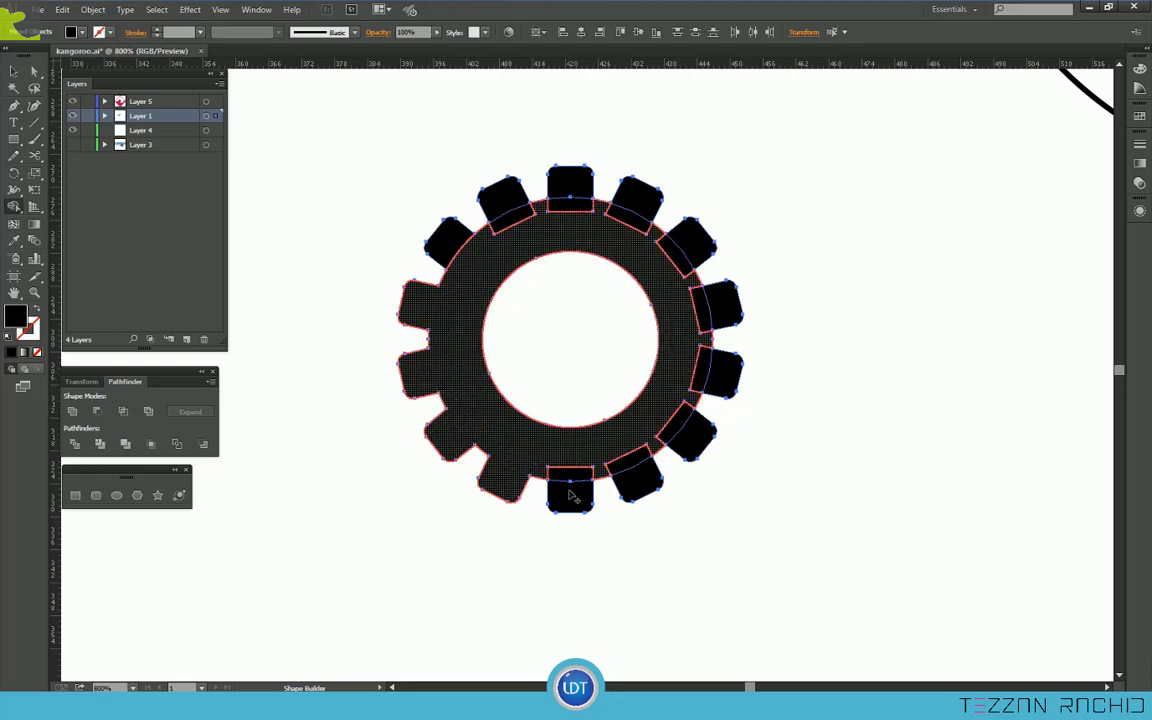
drag(622, 445, 637, 478)
drag(675, 417, 702, 426)
mouse_move(688, 372)
mouse_down()
mouse_move(722, 376)
mouse_move(690, 285)
mouse_move(600, 192)
mouse_move(520, 195)
mouse_move(451, 242)
mouse_move(470, 219)
mouse_up()
Try to round the gear's corners between the teeth, and undo the rounding.
key(a)
click(410, 236)
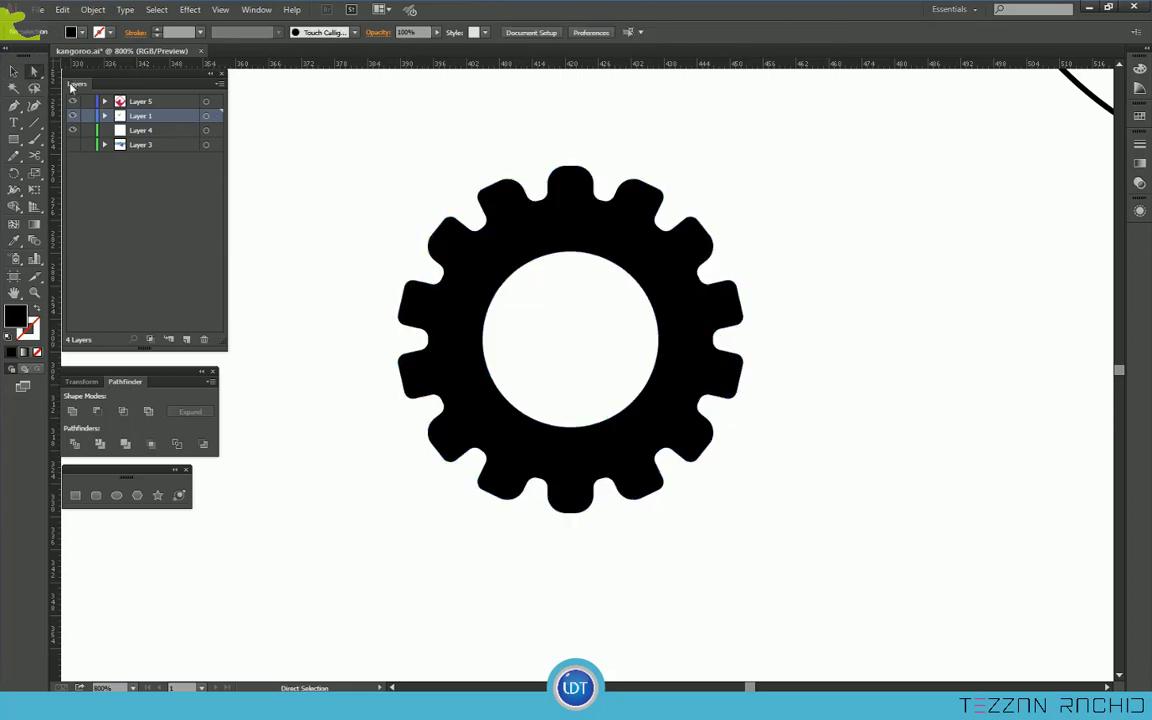
key(ctrl+z)
click(684, 200)
Align the gear and the large circle concentrically, both horizontally and vertically.
scroll(740, 325, down, 4)
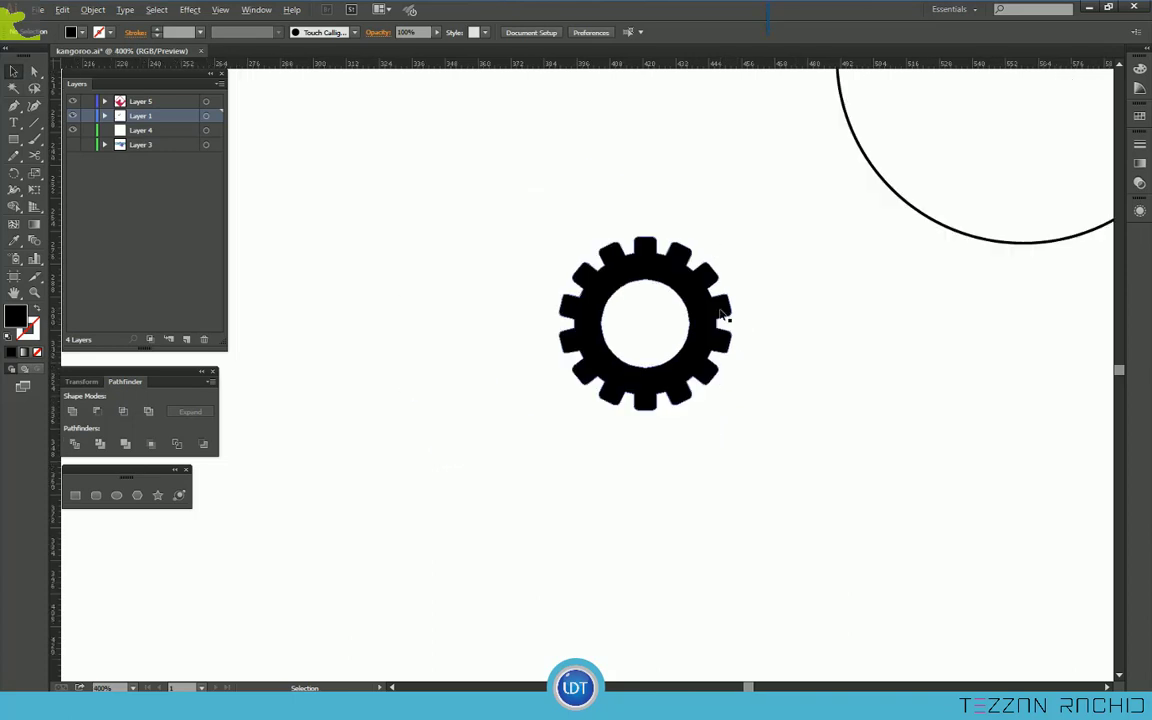
scroll(728, 321, up, 3)
click(815, 357)
click(581, 33)
click(639, 32)
click(840, 343)
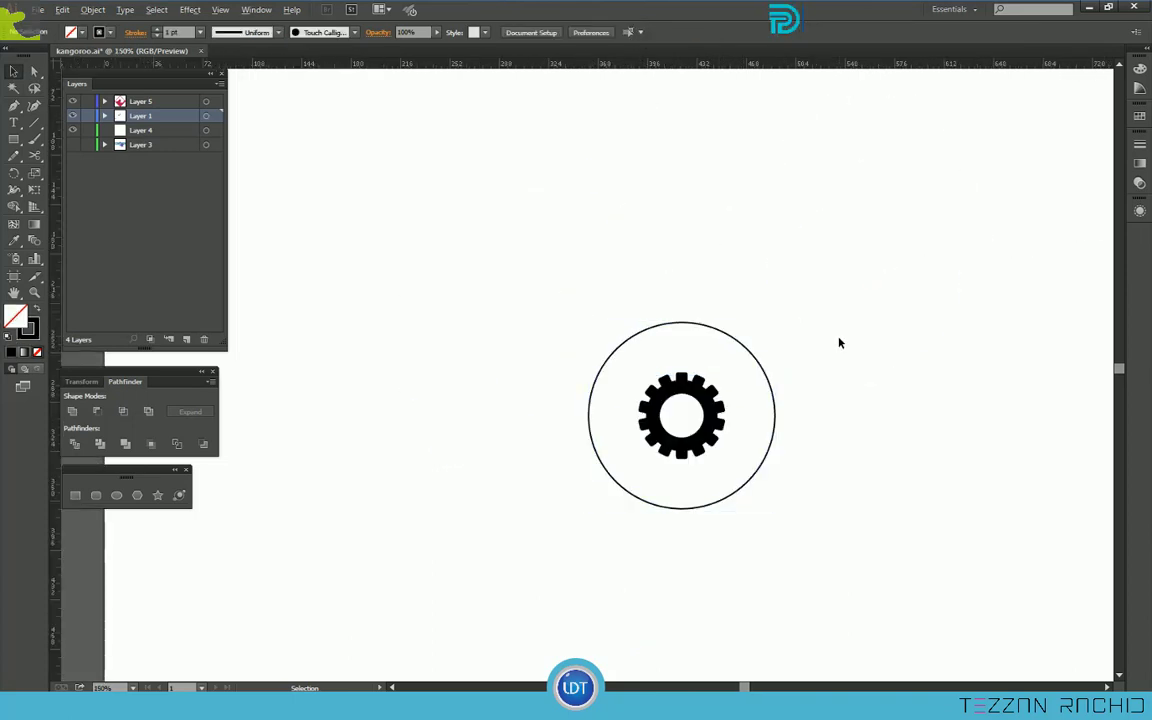
key(ctrl+minus)
key(ctrl+minus)
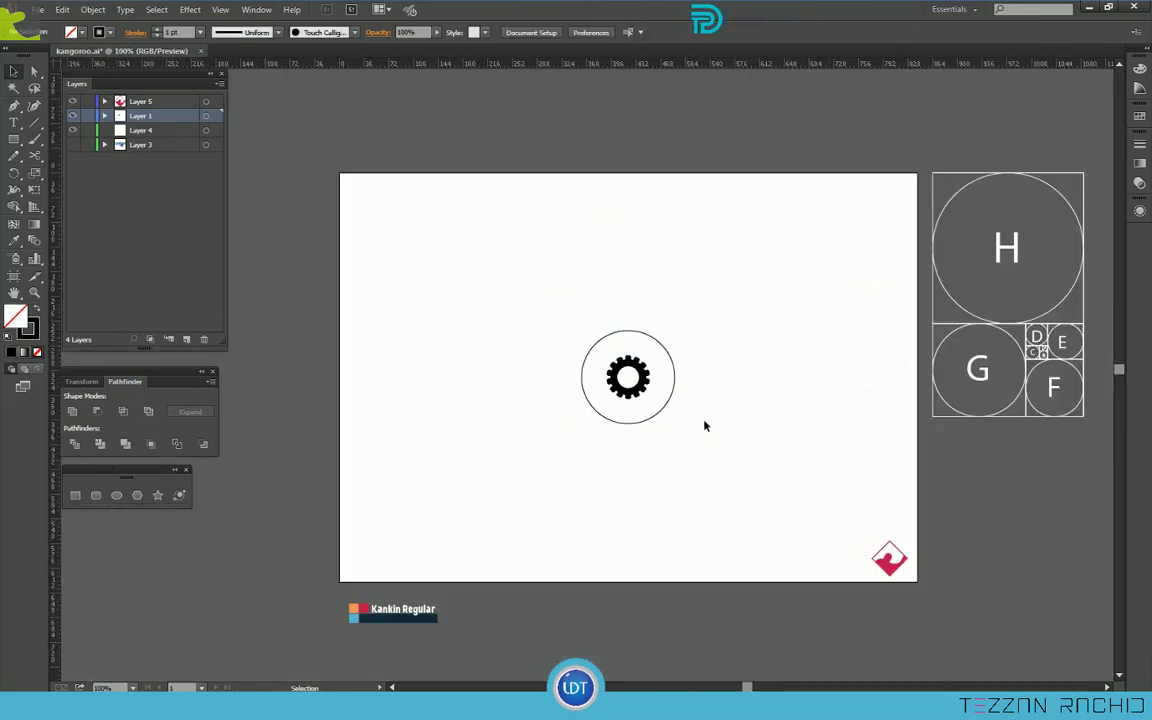
scroll(690, 422, up, 1)
scroll(676, 403, down, 1)
drag(957, 296, 522, 313)
key(ctrl+z)
click(988, 173)
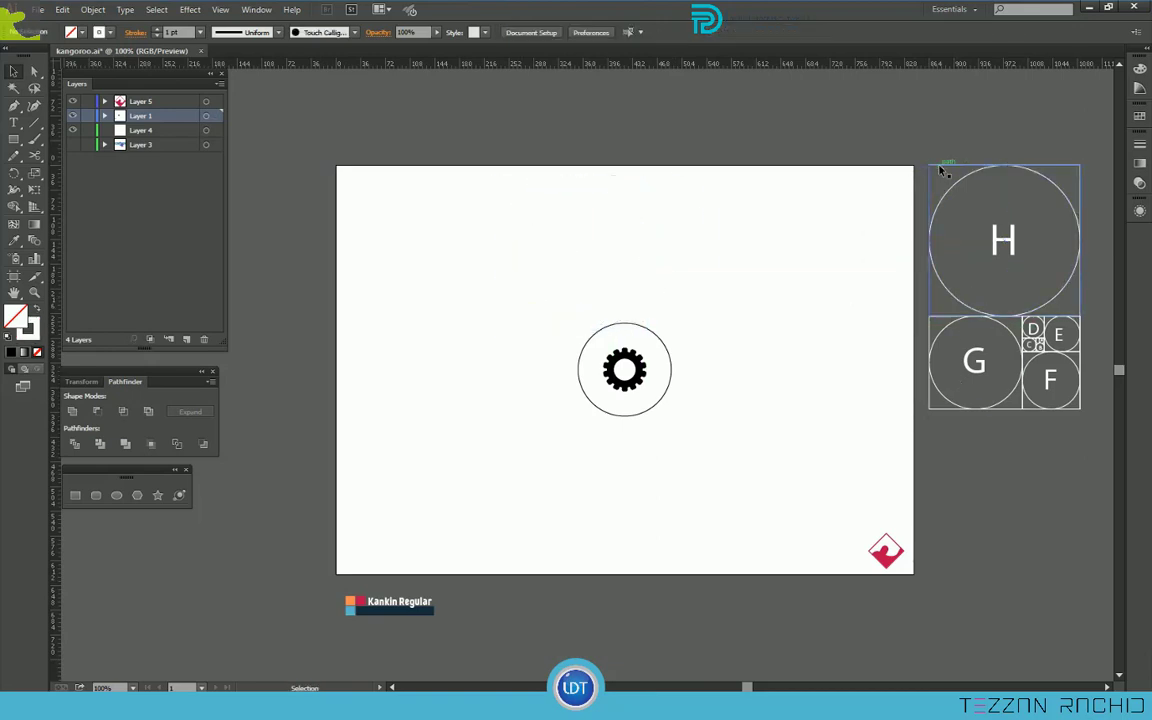
Copy the square around circle H and centre it on the artboard over the gear with a black outline and no fill.
drag(942, 166, 553, 237)
click(581, 32)
click(638, 32)
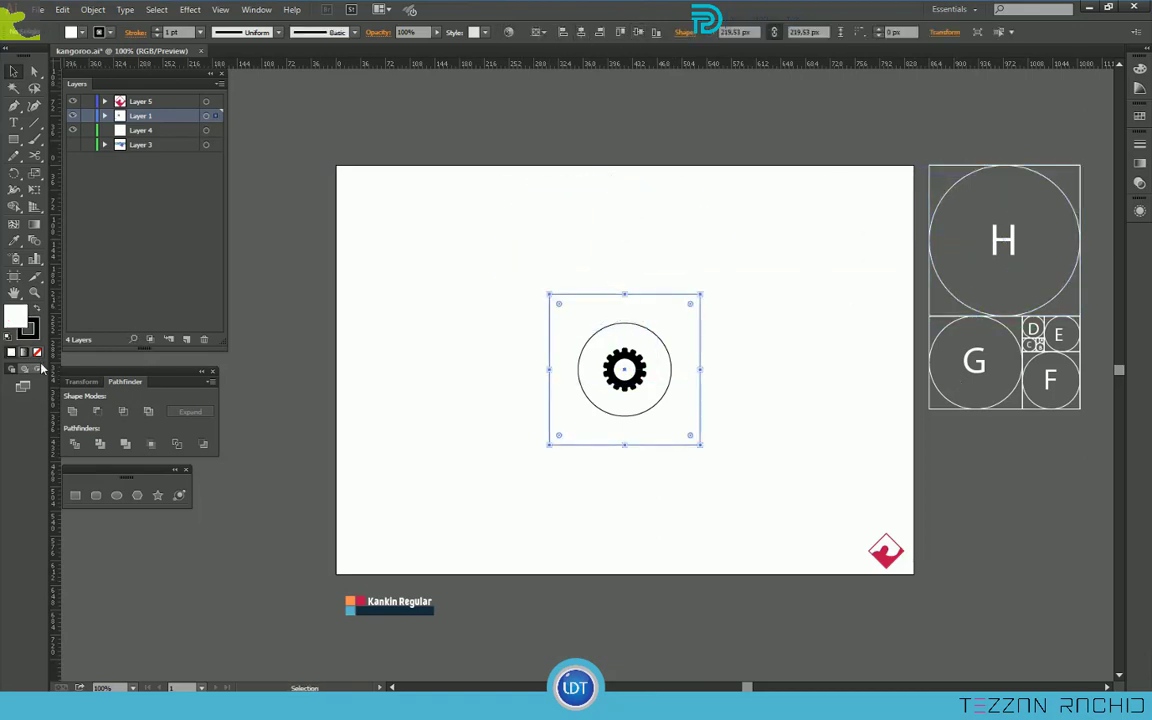
click(697, 388)
Reposition the square so its lower and left edges are tangent to the large circle around the gear.
scroll(690, 397, up, 2)
scroll(690, 397, down, 1)
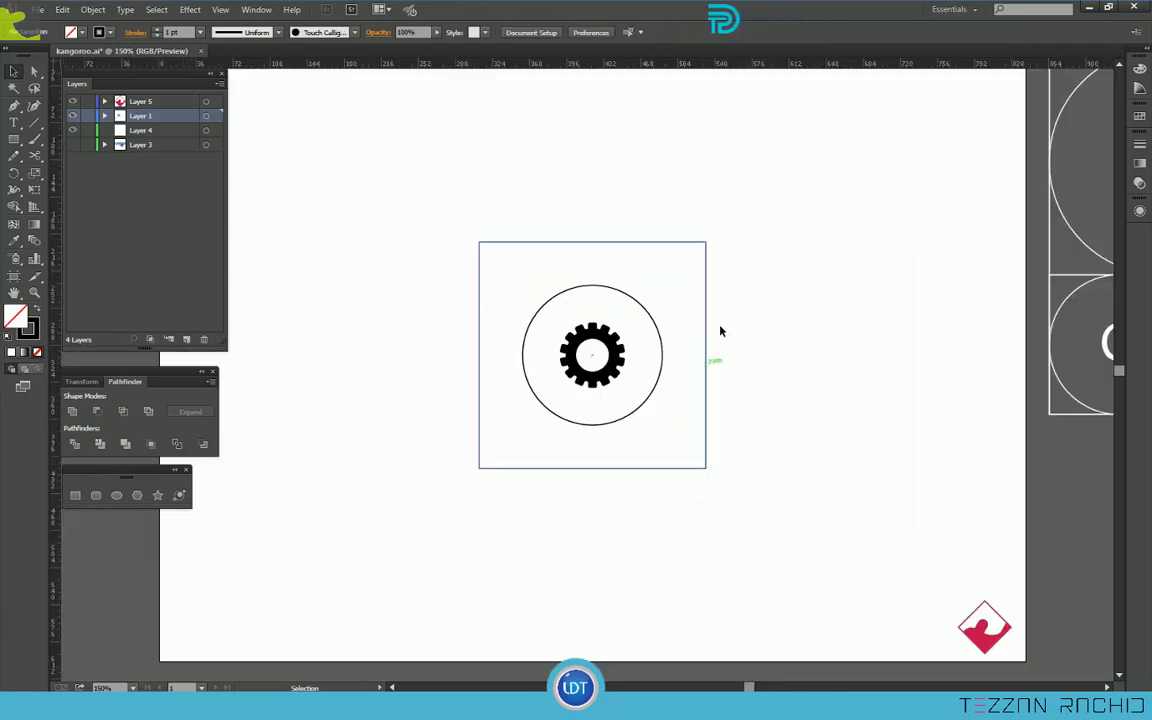
drag(665, 245, 663, 203)
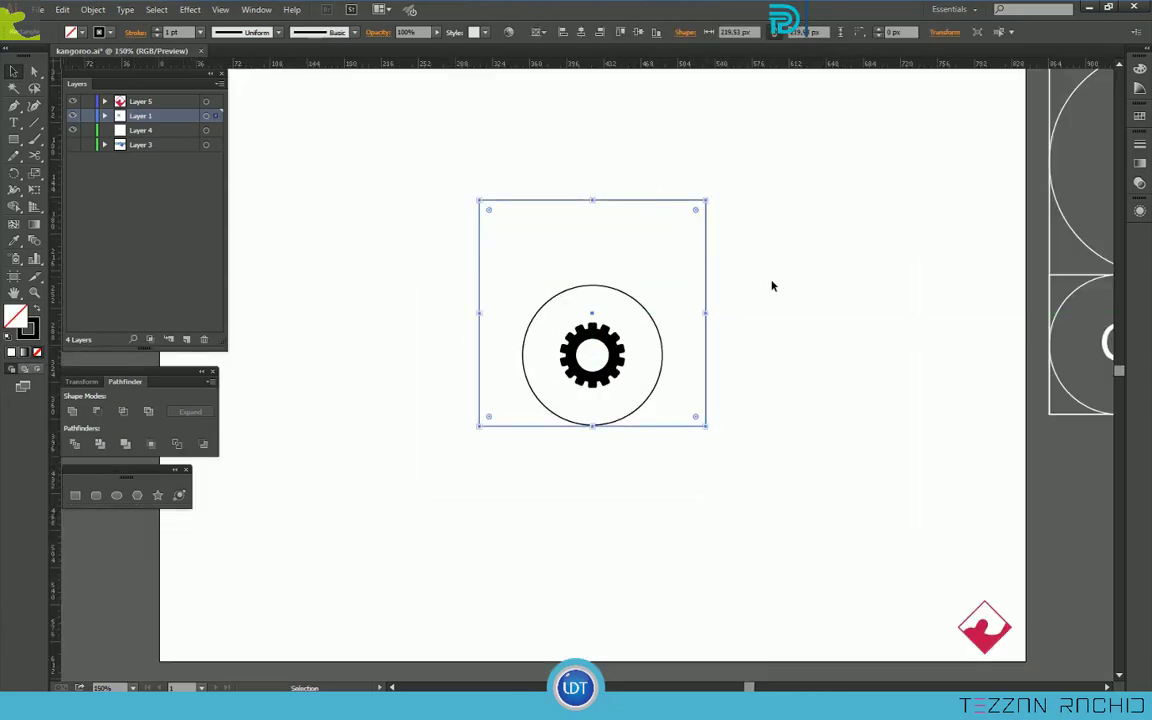
click(771, 285)
drag(480, 347, 523, 350)
click(503, 461)
Copy circle F from the reference diagram and centre it on the gear with a black outline and no fill.
scroll(614, 312, down, 2)
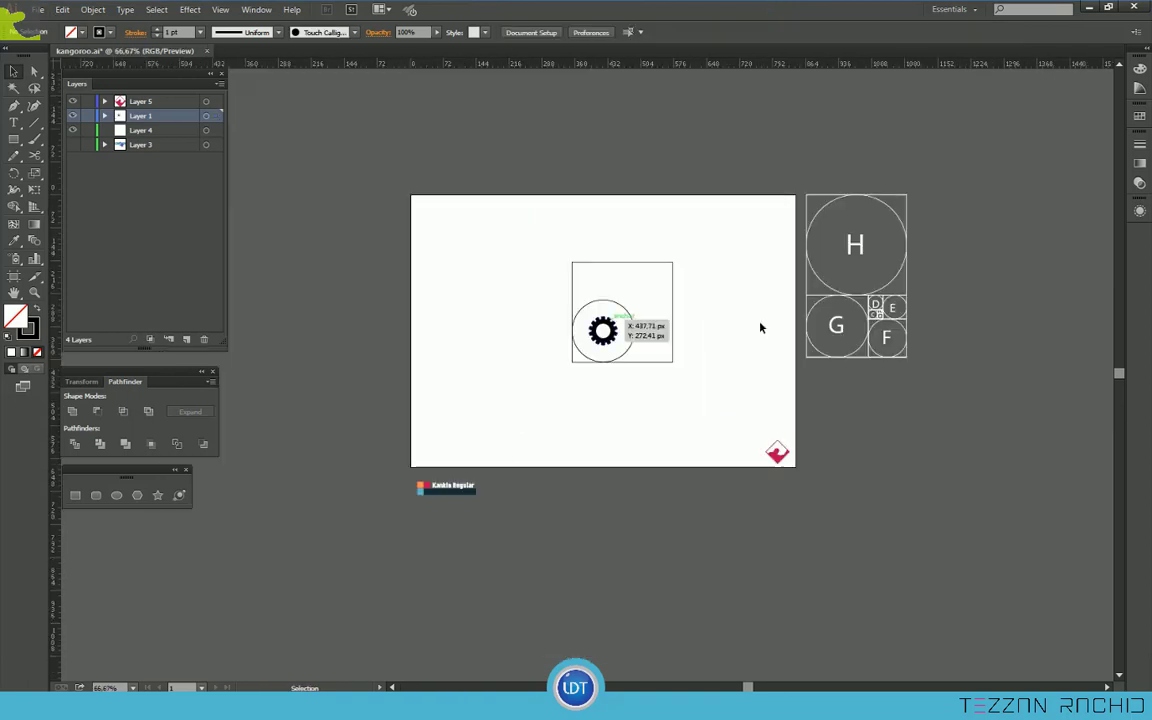
scroll(758, 327, up, 1)
drag(940, 393, 397, 323)
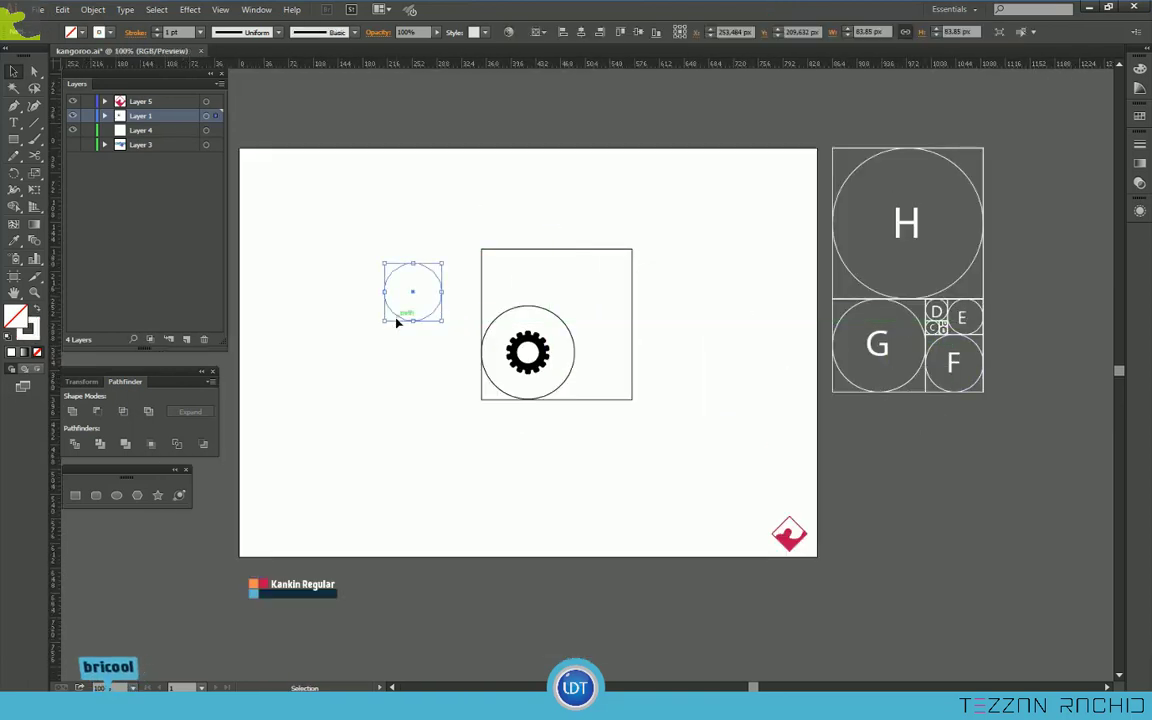
click(582, 33)
click(638, 33)
click(8, 338)
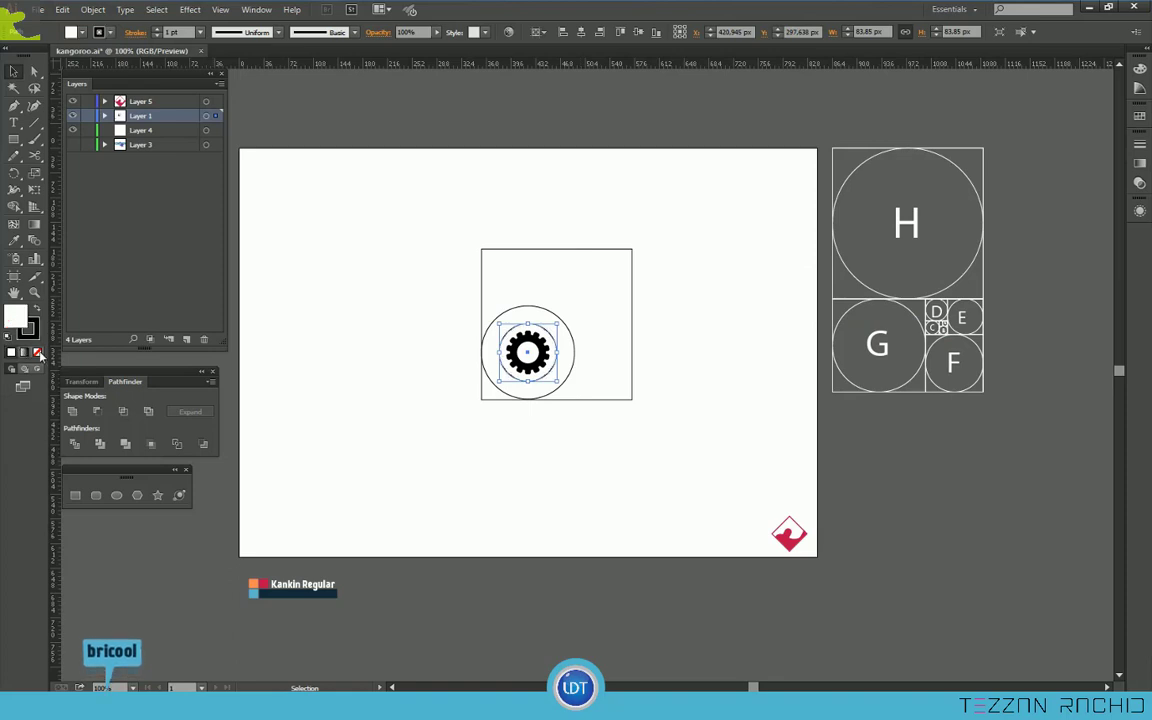
click(38, 352)
click(600, 311)
Duplicate the large square horizontally to the left edge of the circle around the gear, and repeat the offset copy three times.
scroll(536, 370, up, 3)
scroll(535, 371, up, 2)
click(376, 258)
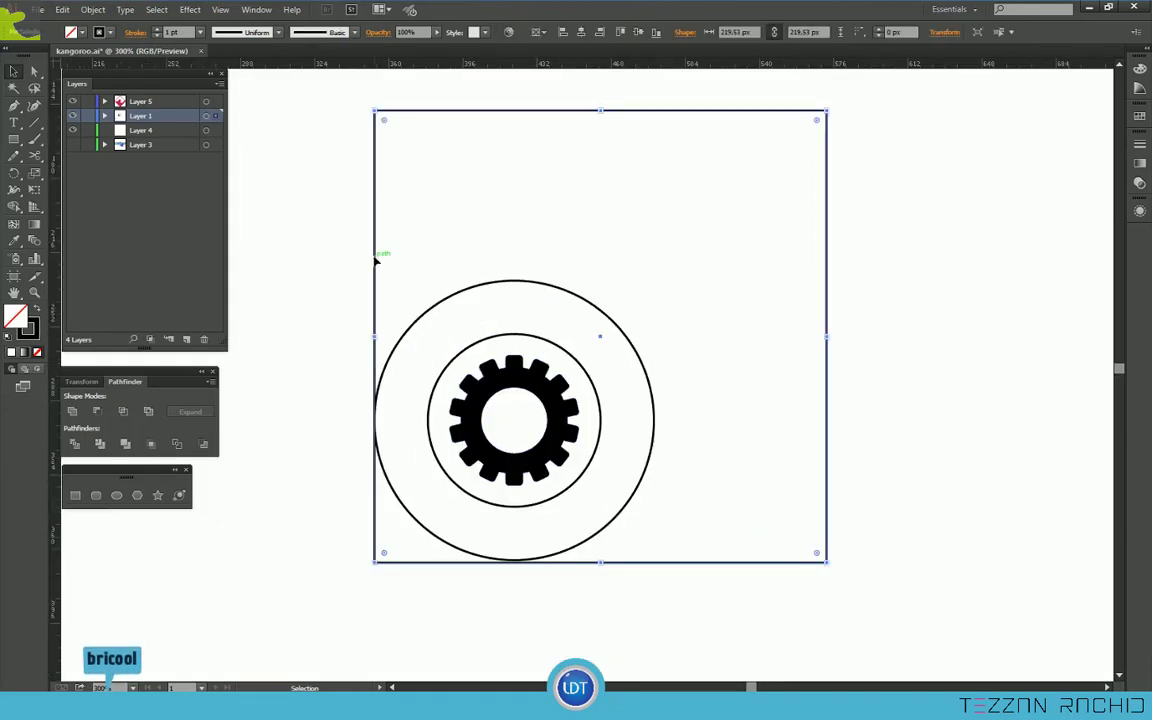
drag(380, 257, 433, 292)
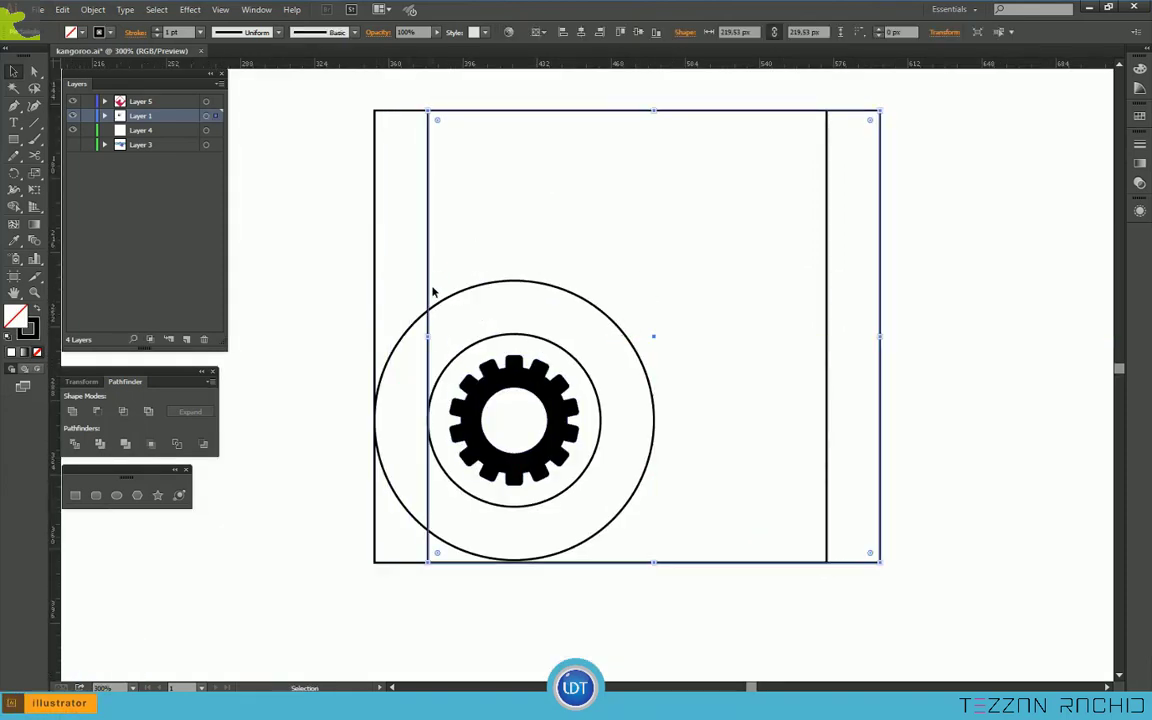
key(ctrl+d)
key(ctrl+d)
key(ctrl+d)
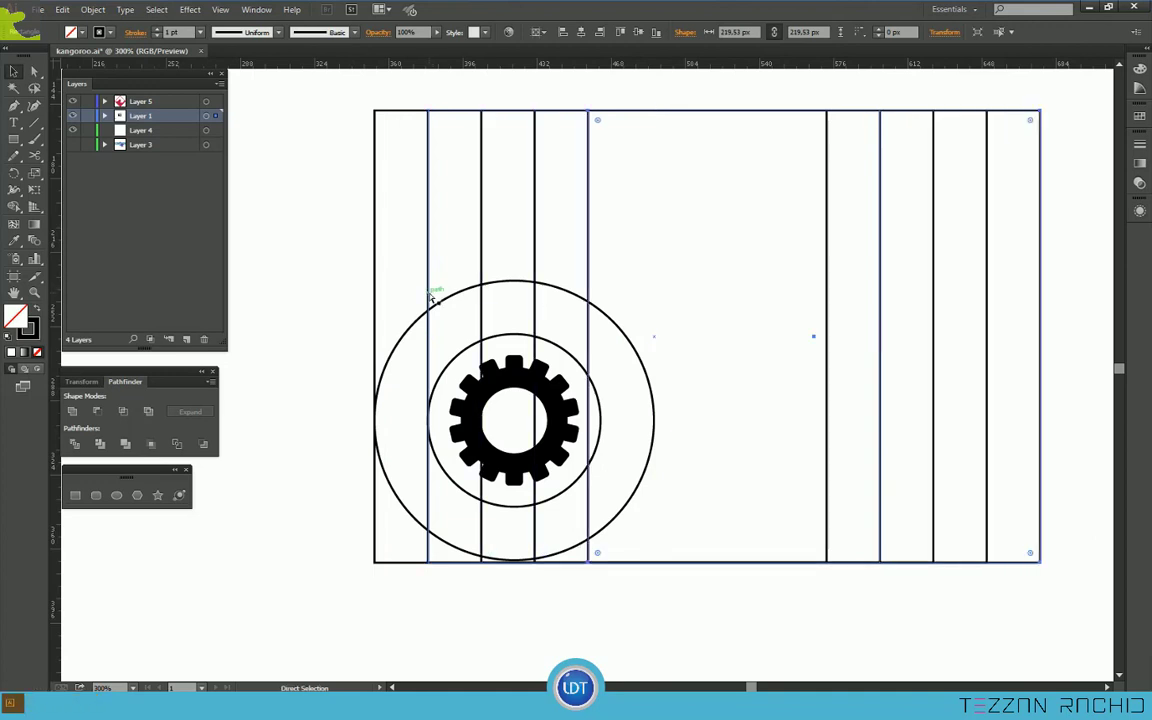
Delete the rightmost duplicated square.
click(419, 235)
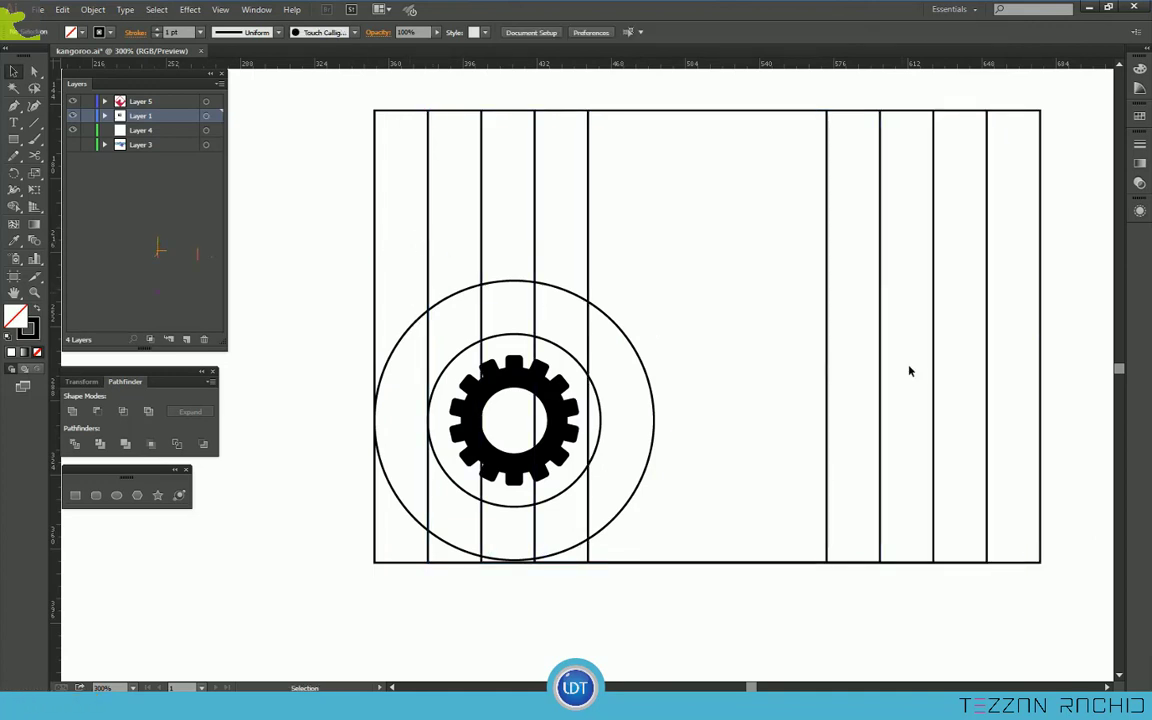
click(1040, 360)
key(Delete)
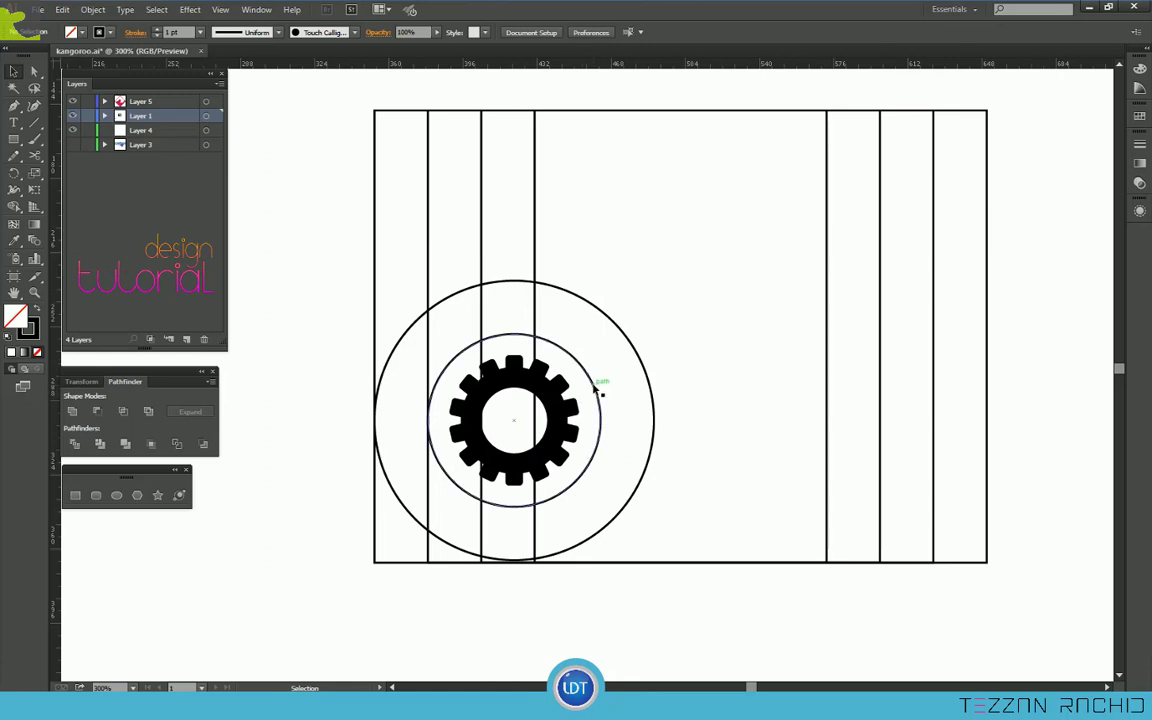
Copy the square around circle C from the reference diagram and centre it on the gear with a black outline and no fill.
scroll(609, 337, up, 1)
scroll(447, 342, down, 2)
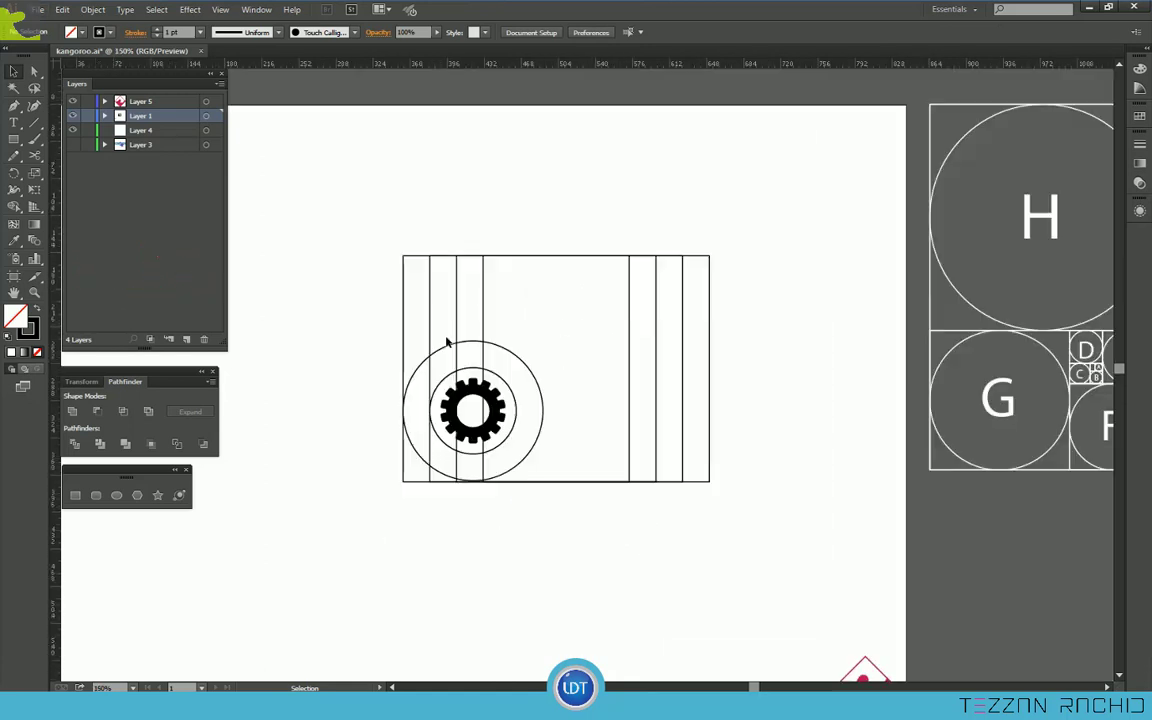
scroll(828, 399, right, 1)
scroll(1048, 354, up, 3)
scroll(1047, 354, down, 1)
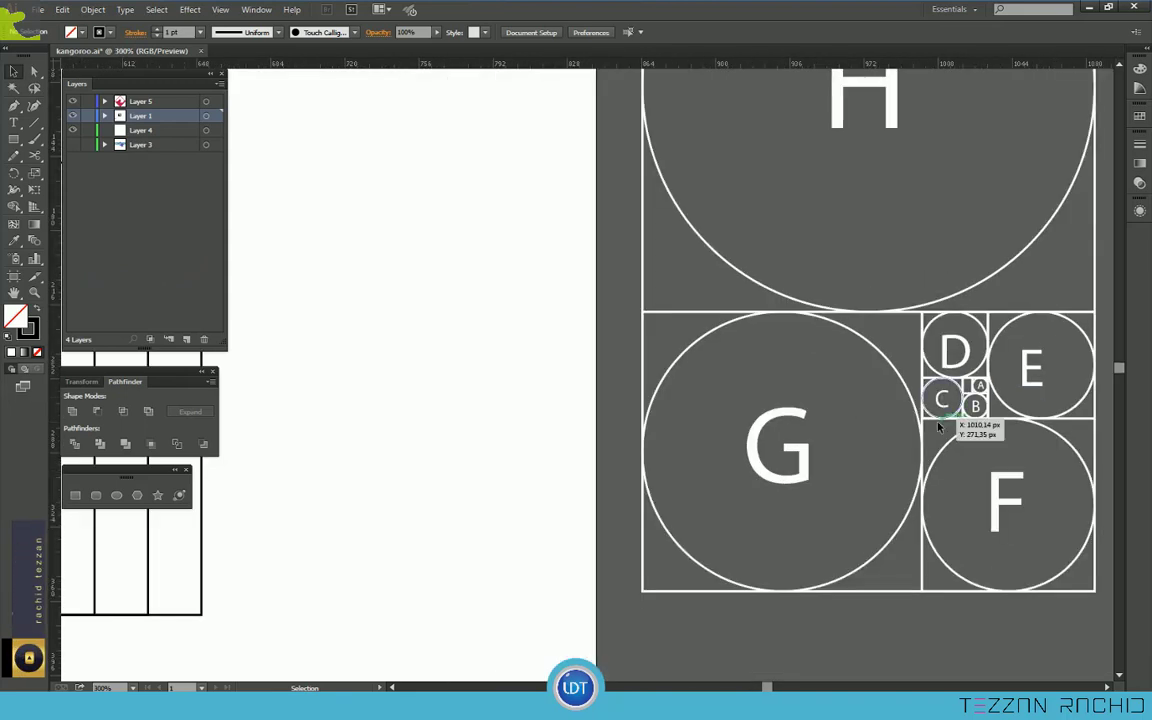
drag(930, 426, 330, 328)
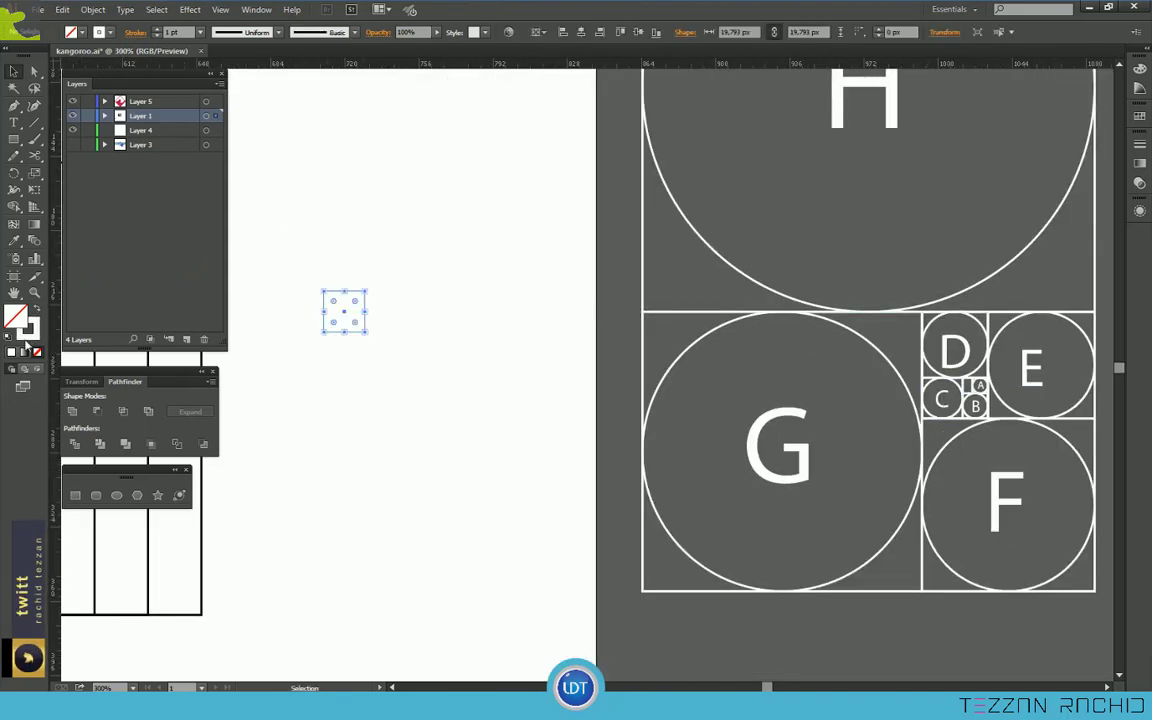
key(d)
click(581, 32)
click(638, 32)
Move the small square from the gear's centre into the upper-left corner of the large rectangular frame.
scroll(480, 298, down, 3)
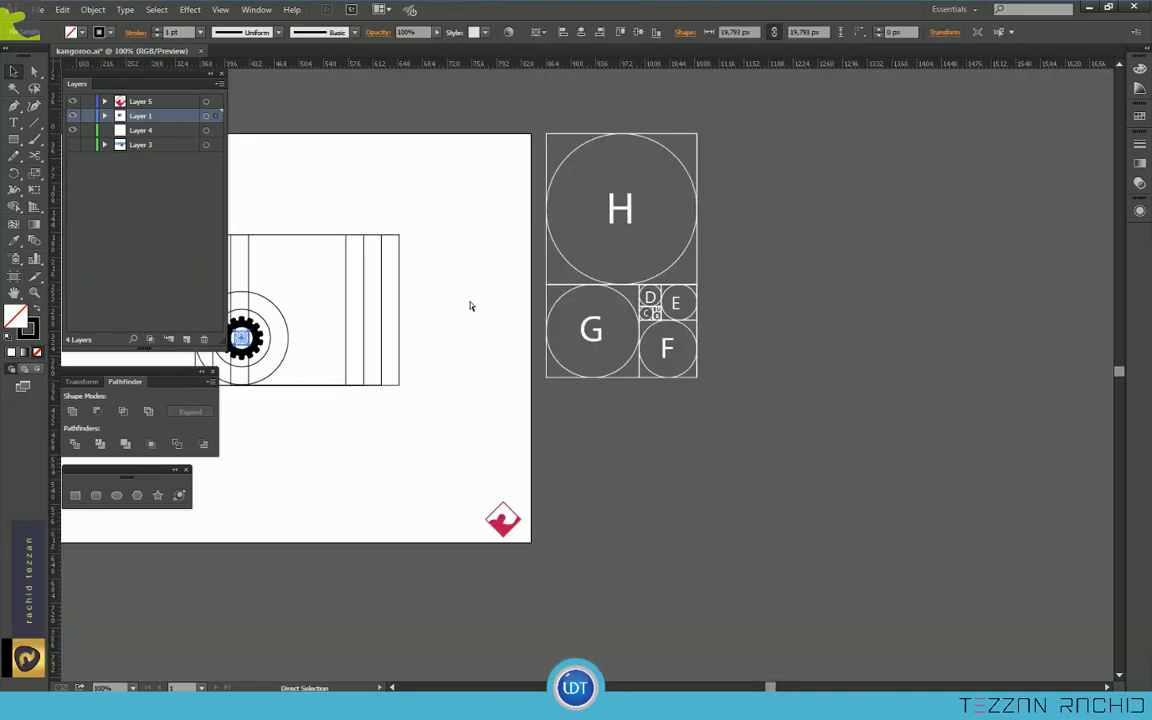
scroll(471, 305, left, 3)
scroll(392, 341, up, 4)
click(595, 330)
scroll(594, 330, up, 3)
drag(483, 411, 320, 140)
scroll(386, 324, up, 3)
drag(318, 303, 285, 210)
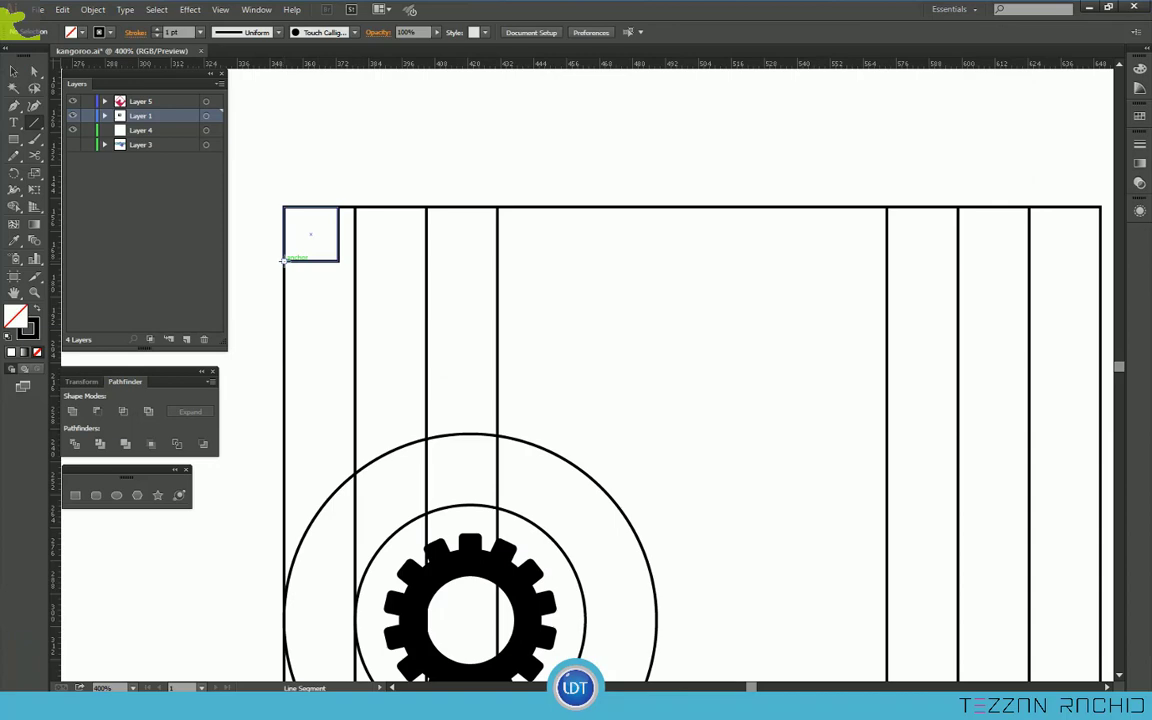
Draw a diagonal line from the small square's lower-left corner to the top of the third inner vertical line.
drag(283, 260, 497, 207)
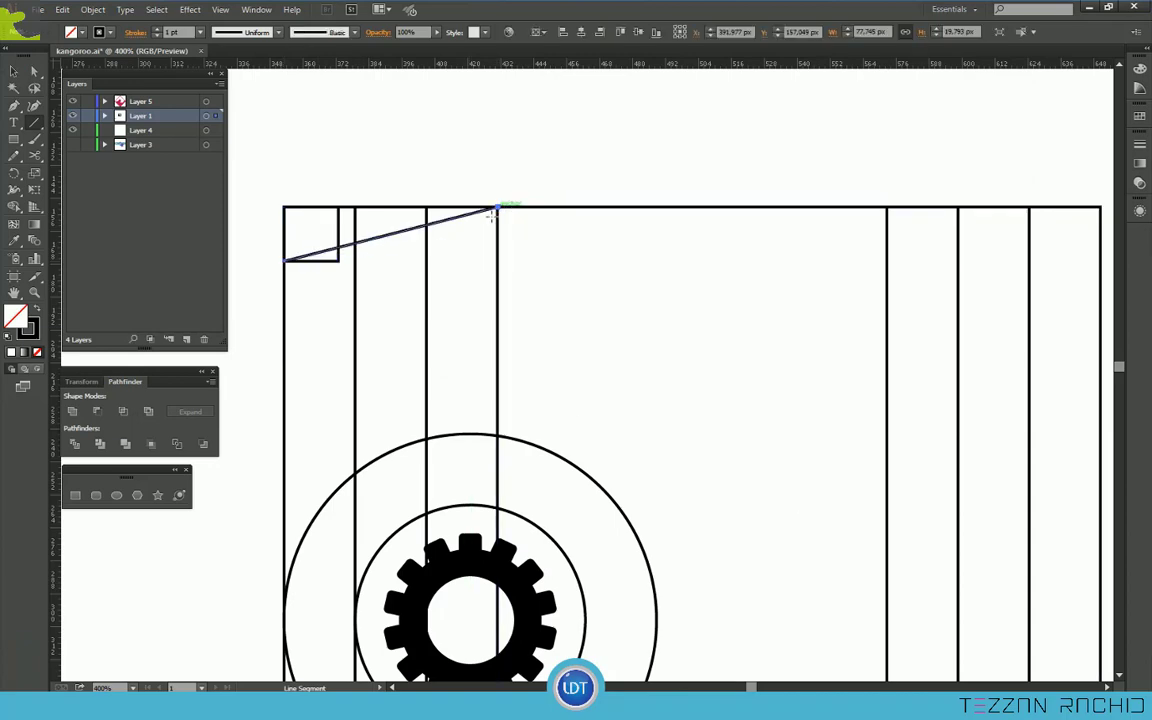
key(v)
key(ctrl+minus)
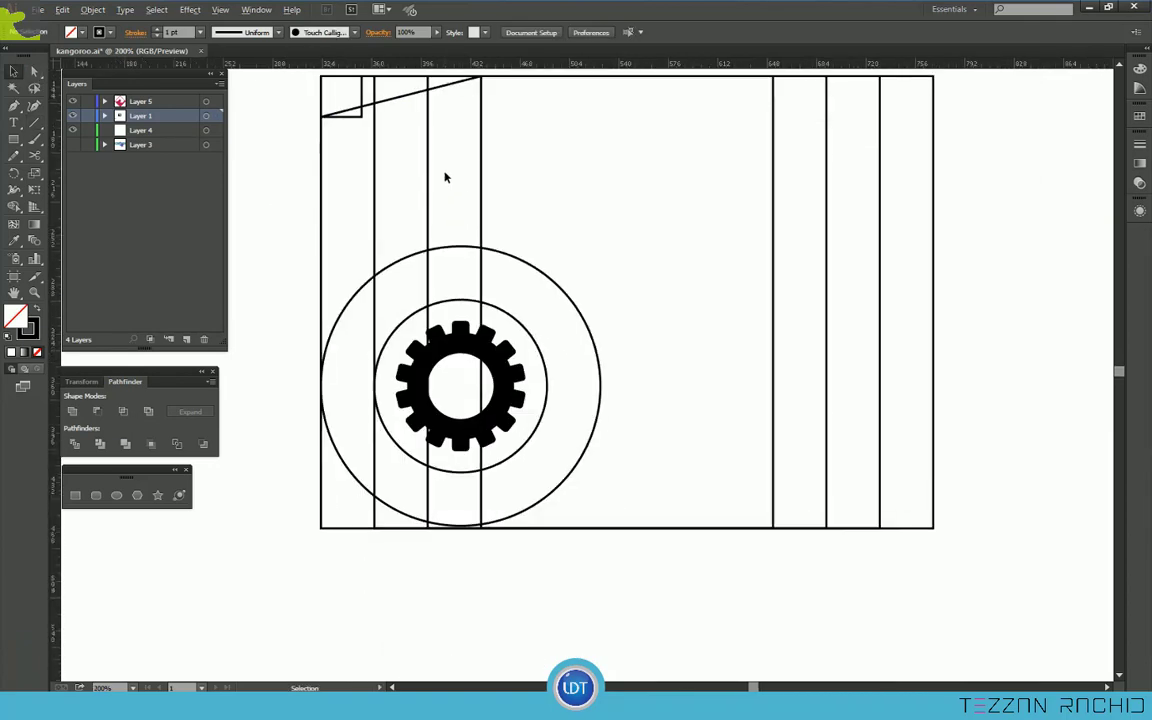
Copy circle H from the reference diagram as an unfilled black outline, centred below the gear with its top tangent to the frame's bottom edge.
key(ctrl+minus)
mouse_move(1076, 198)
mouse_down()
mouse_move(393, 252)
mouse_move(365, 236)
mouse_up()
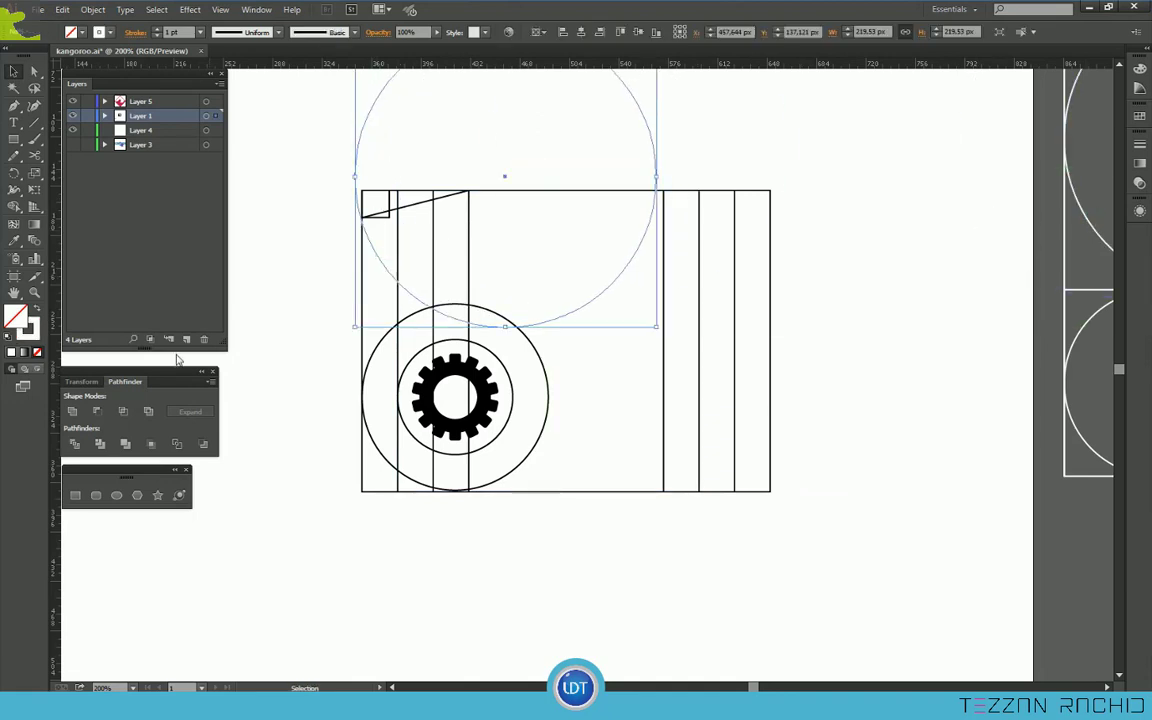
click(7, 337)
click(37, 352)
click(582, 33)
click(638, 33)
scroll(633, 290, down, 1)
click(628, 256)
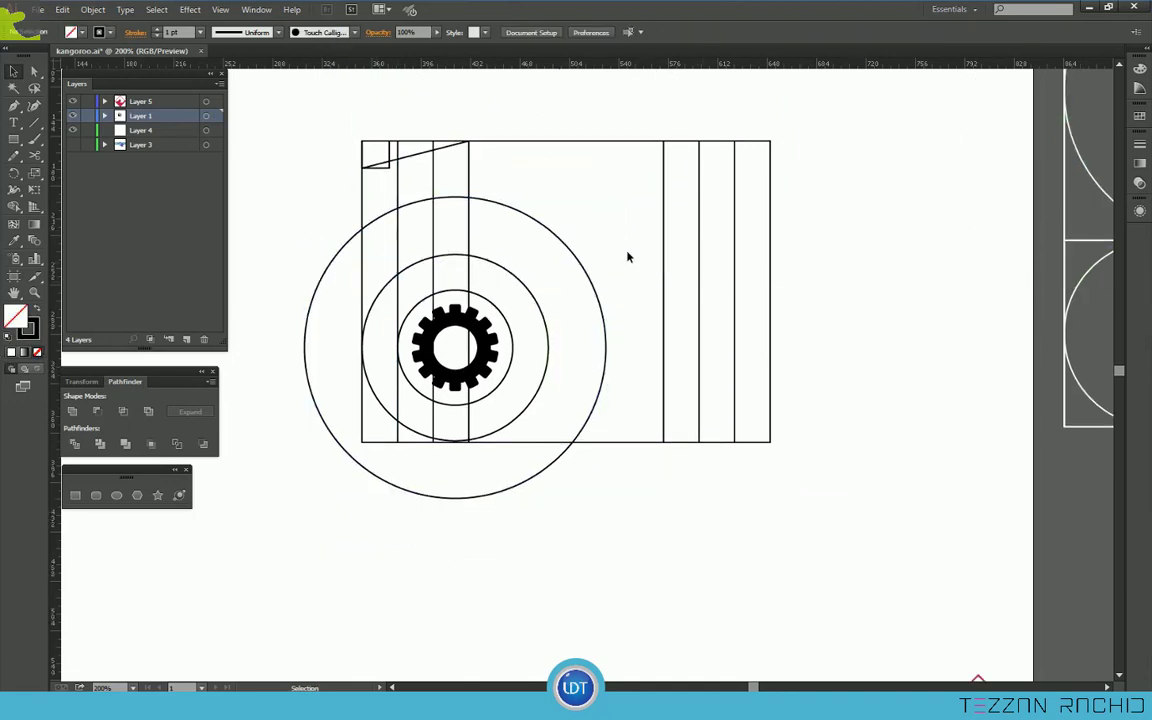
drag(503, 208, 506, 451)
click(532, 265)
Duplicate the small corner square, centre it on the gear, and lower it until its top touches the bottom of the inner circle.
drag(385, 175, 573, 302)
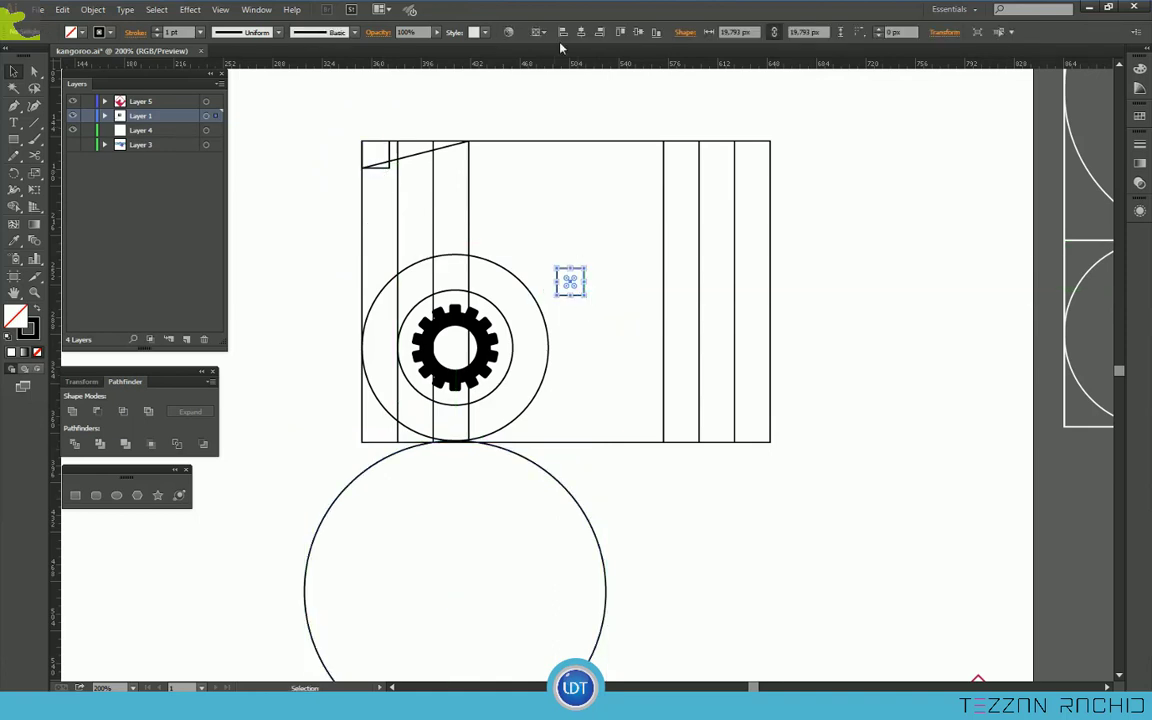
click(638, 34)
click(592, 252)
scroll(468, 365, up, 2)
drag(448, 183, 451, 327)
Lower the small square onto the frame's bottom edge and raise the large circle until its top is level with the square's top.
drag(556, 364, 556, 349)
key(ctrl+shift+a)
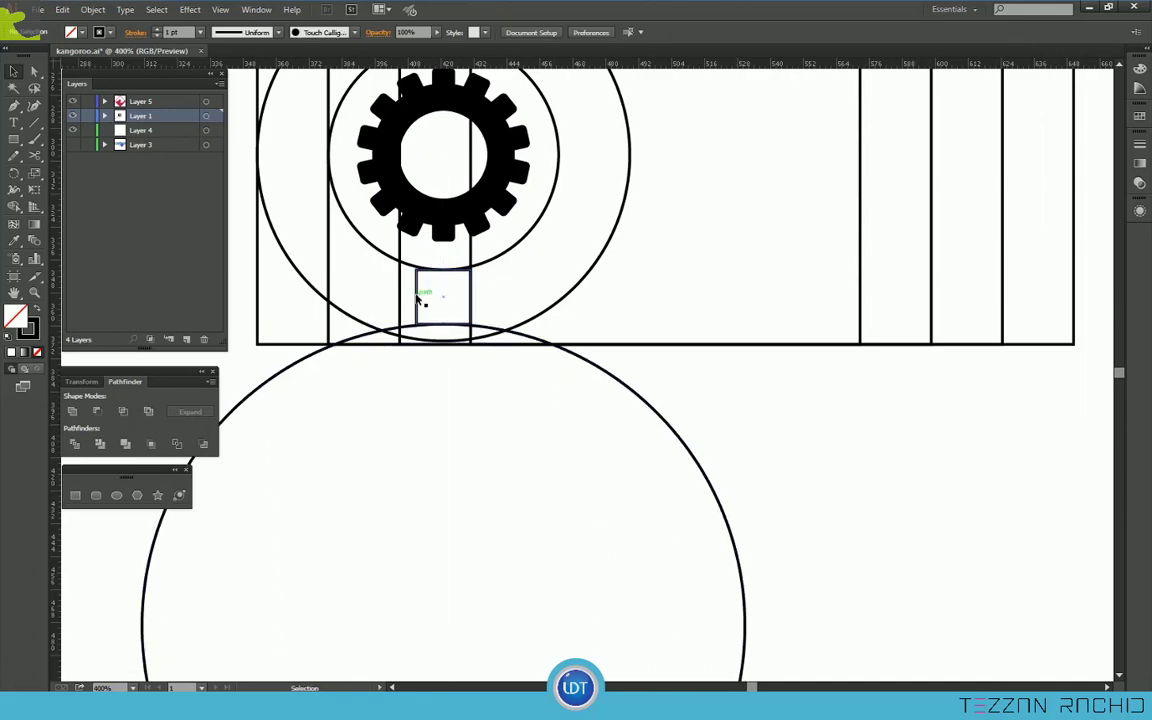
click(422, 301)
drag(422, 301, 424, 320)
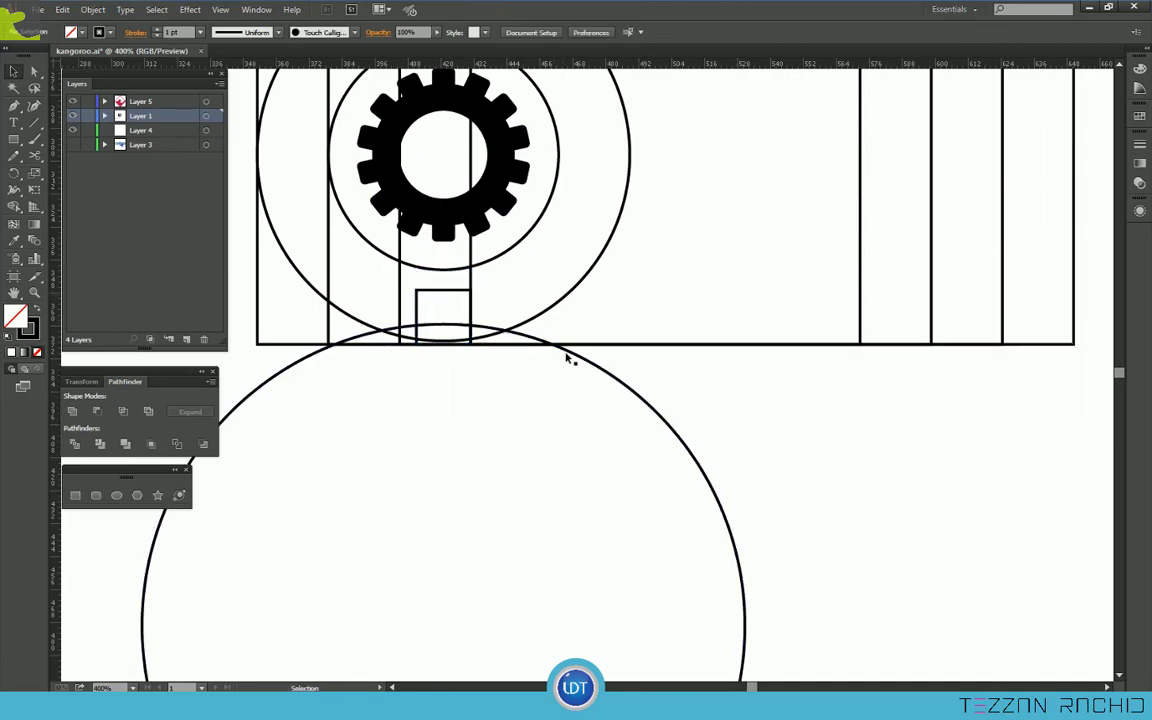
drag(566, 352, 568, 317)
scroll(537, 457, down, 3)
scroll(538, 456, up, 2)
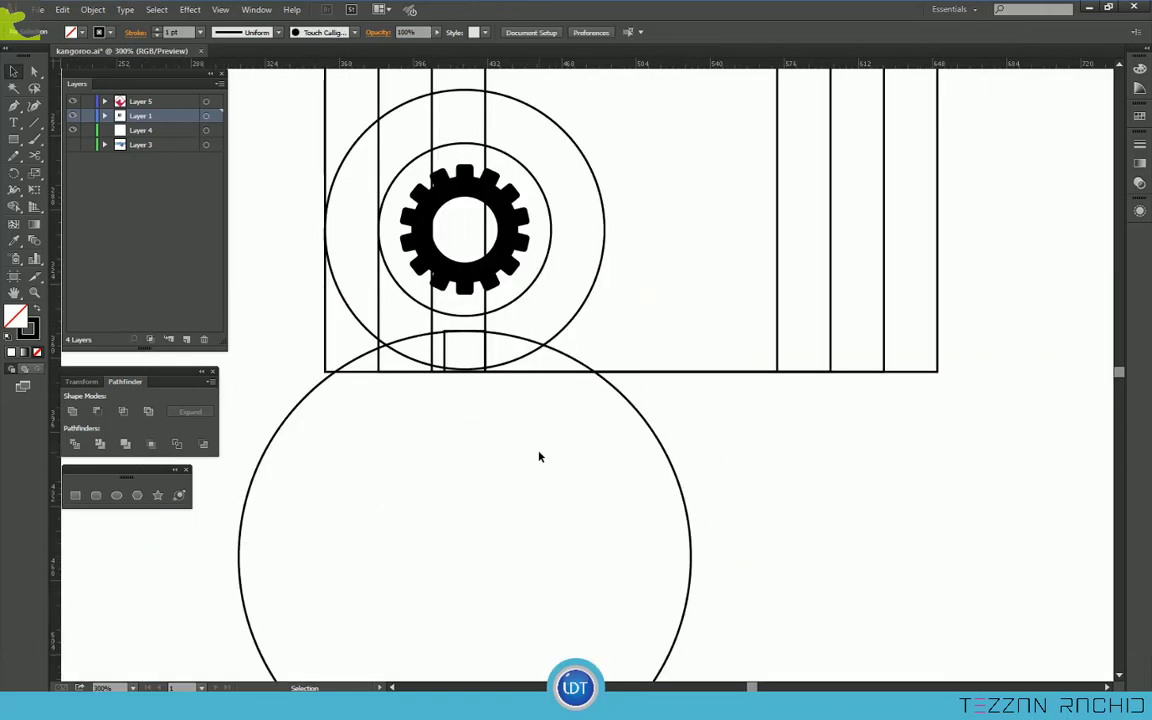
scroll(540, 456, down, 1)
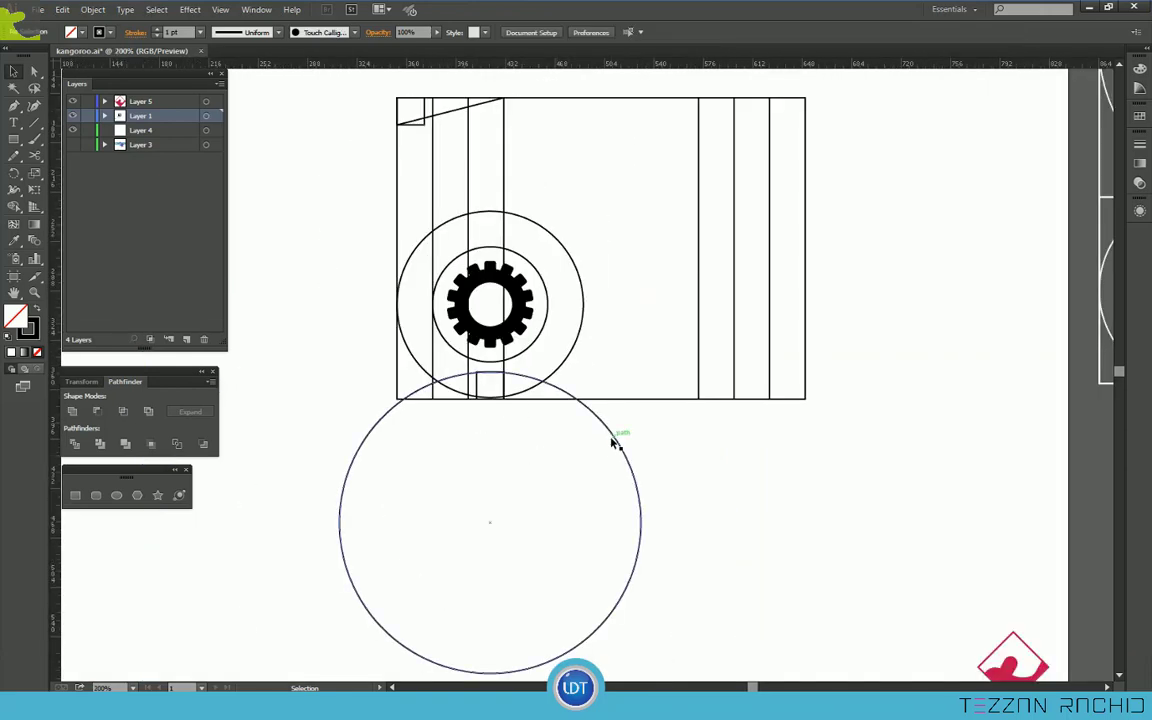
Try to squash the large lower circle to half its height from its bottom edge.
mouse_move(613, 438)
mouse_down()
mouse_move(613, 415)
mouse_move(630, 440)
mouse_up()
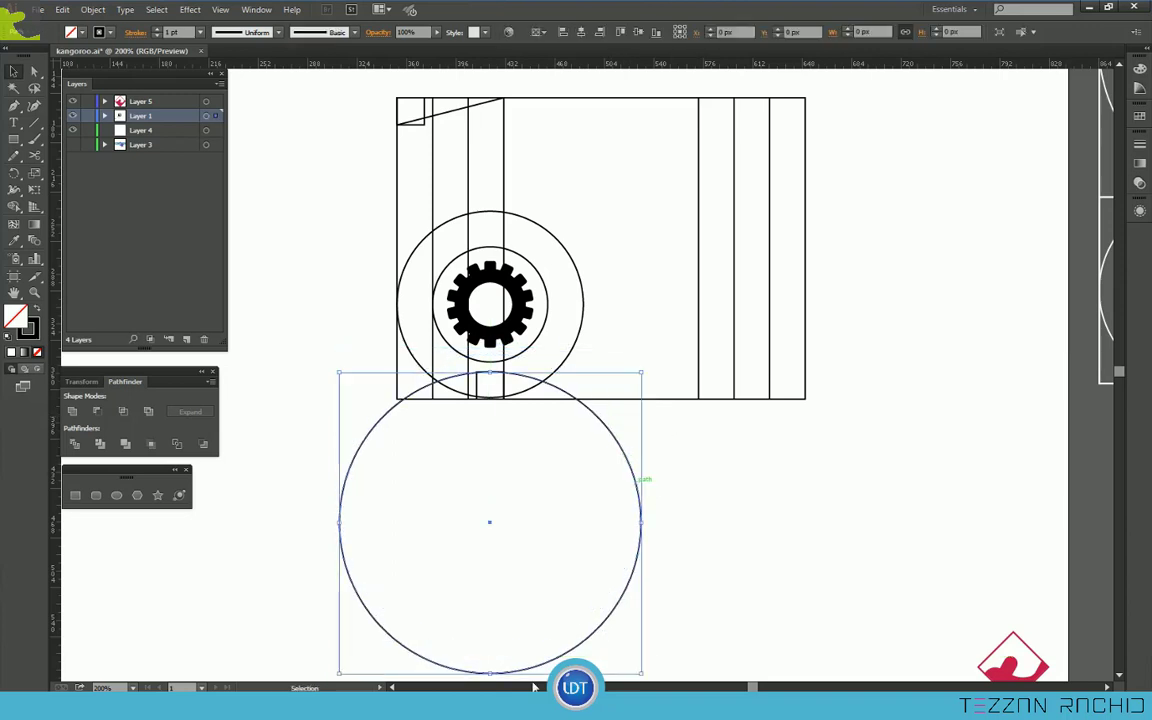
drag(491, 673, 496, 527)
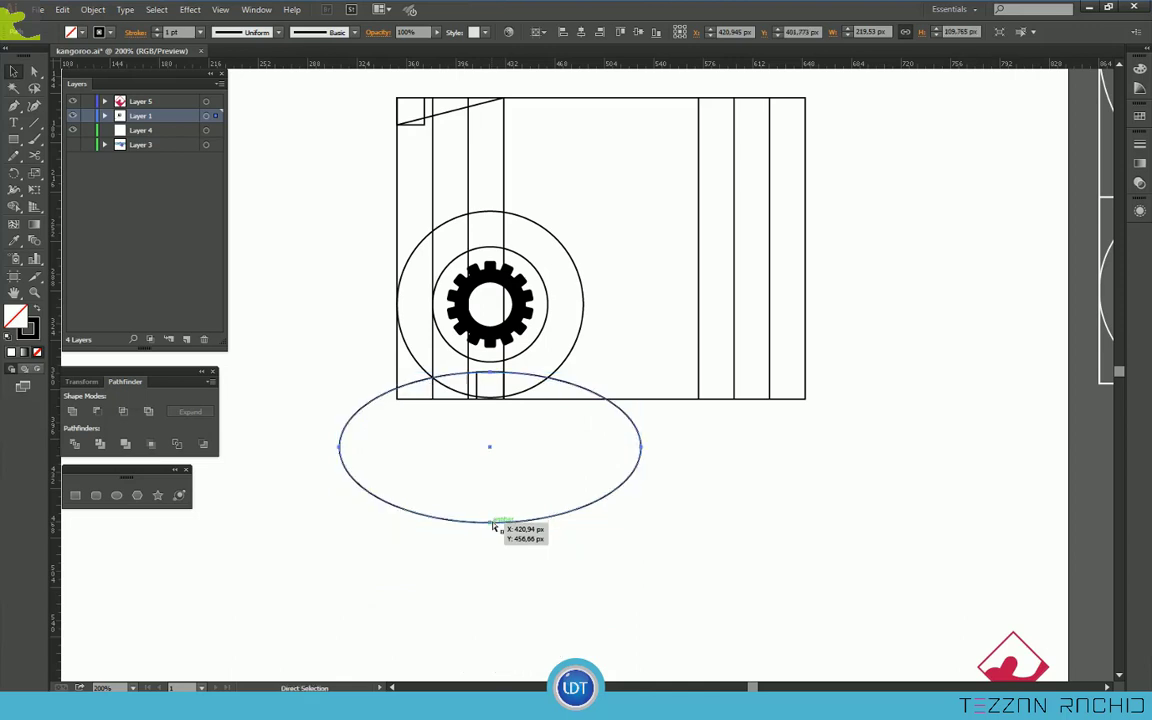
key(ctrl+z)
Copy the square around circle F from the reference diagram and centre it on the gear with a black outline and no fill.
scroll(597, 557, down, 2)
drag(1000, 466, 597, 554)
scroll(514, 518, up, 3)
click(581, 33)
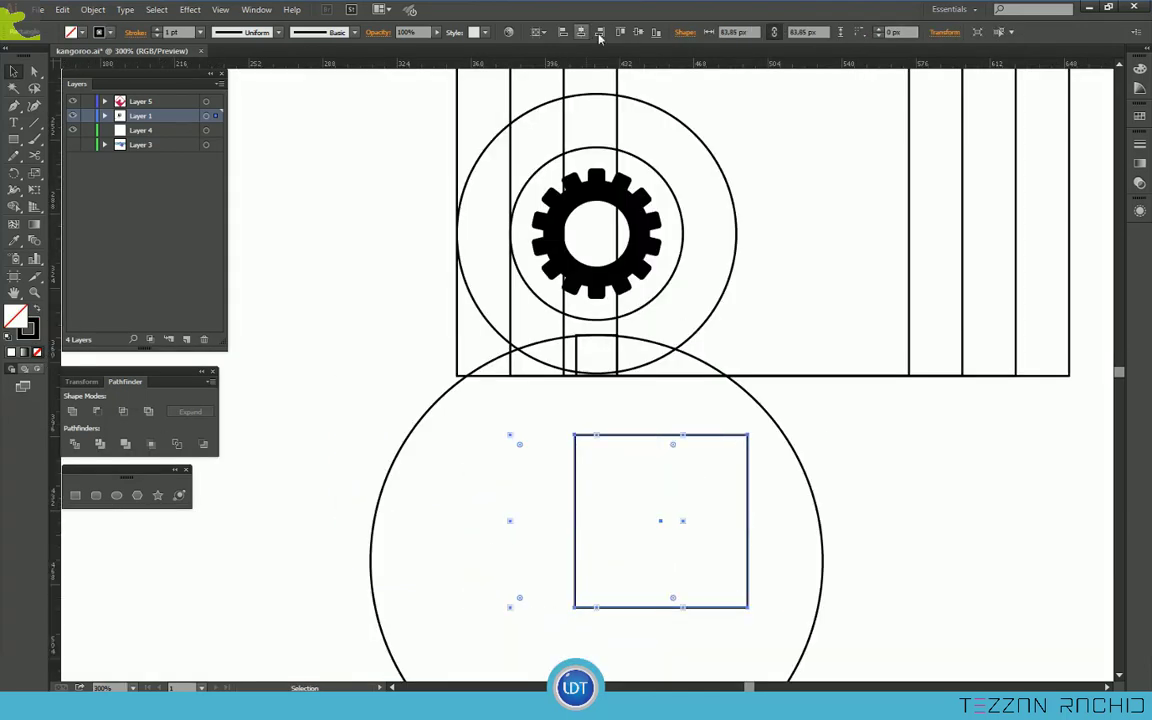
click(621, 33)
scroll(810, 257, down, 2)
click(637, 35)
scroll(807, 268, up, 1)
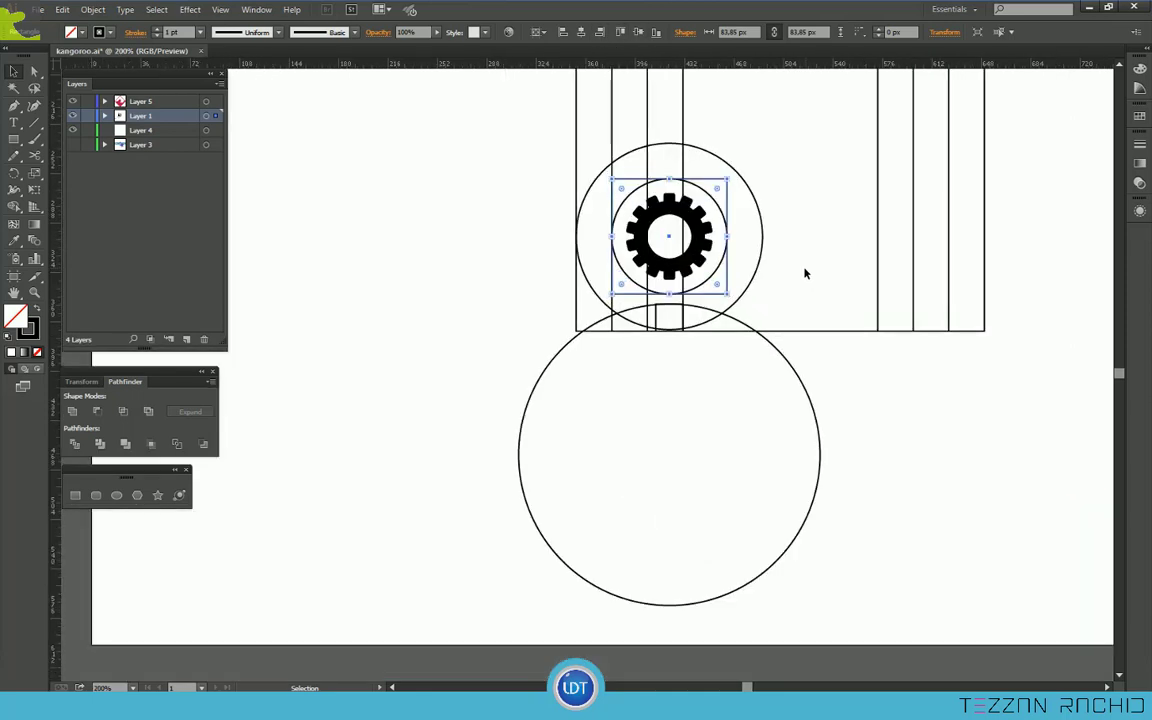
Move the copied F square straight down until its top edge meets the frame's bottom edge.
scroll(805, 272, up, 1)
click(804, 270)
drag(715, 213, 716, 369)
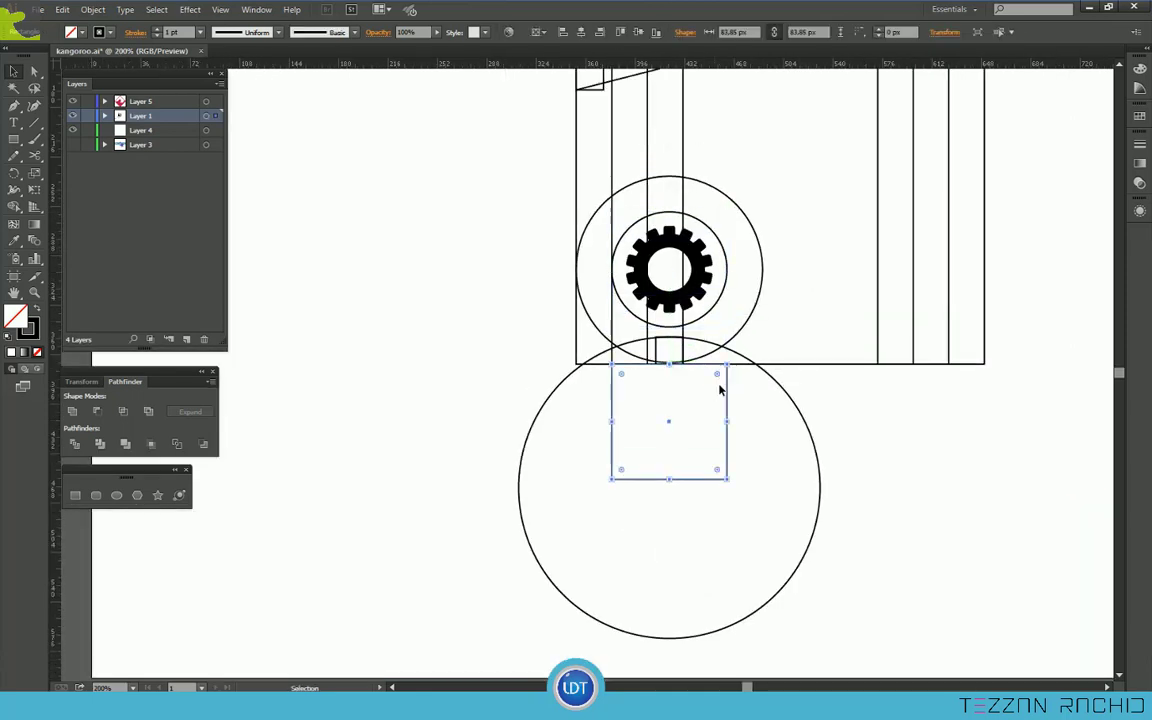
Squash the large lower circle vertically into an ellipse whose bottom meets the F square's bottom edge.
click(816, 532)
drag(670, 641, 676, 478)
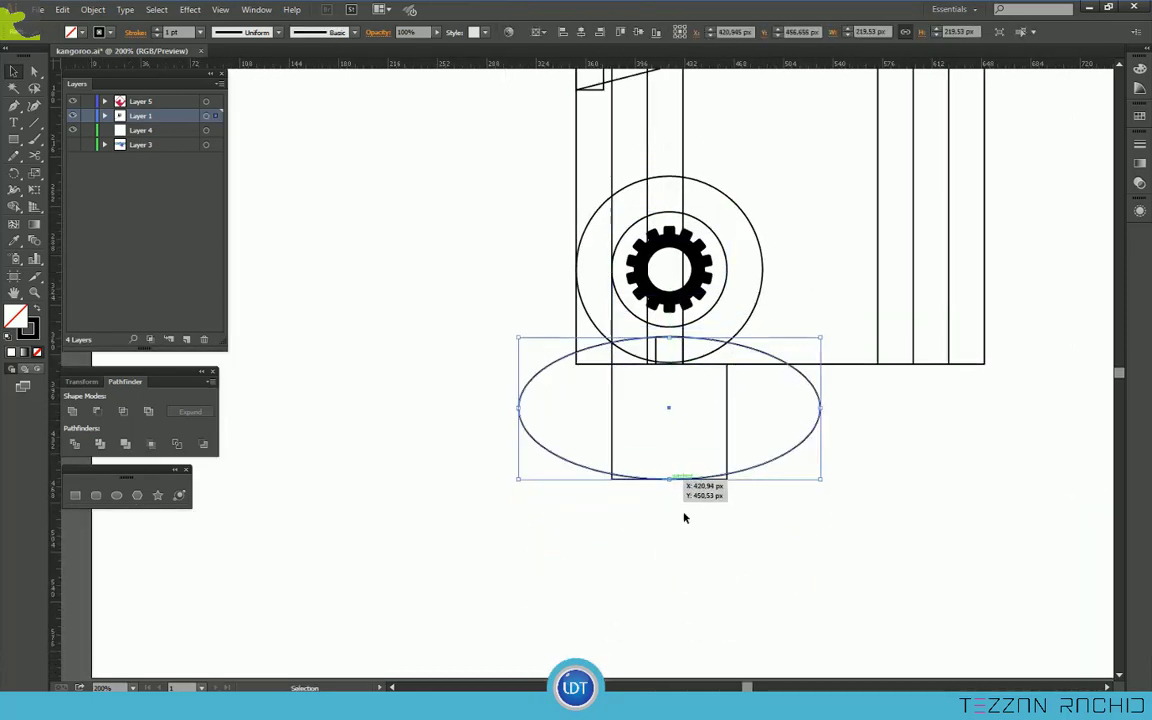
click(833, 442)
Duplicate the ellipse and shift the copy up until its top is tangent to the bottom of the inner circle around the gear.
scroll(828, 450, up, 2)
scroll(800, 430, up, 2)
mouse_move(782, 400)
mouse_down()
mouse_move(782, 432)
mouse_move(773, 386)
mouse_move(777, 405)
mouse_up()
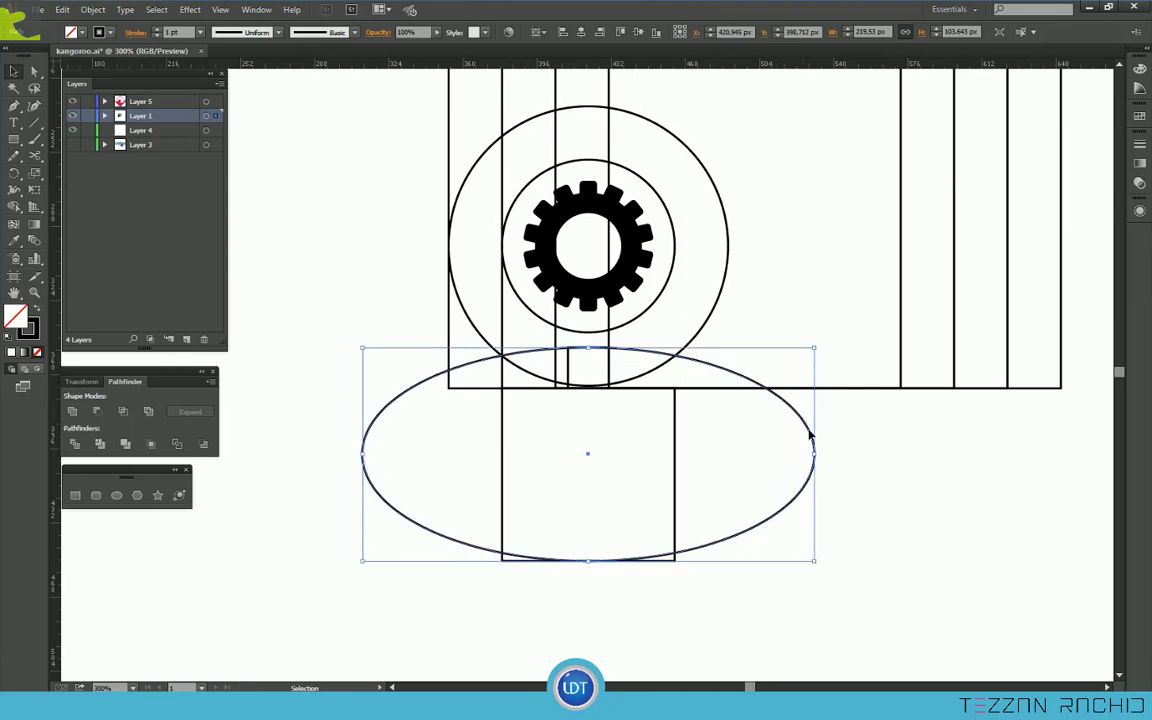
click(570, 367)
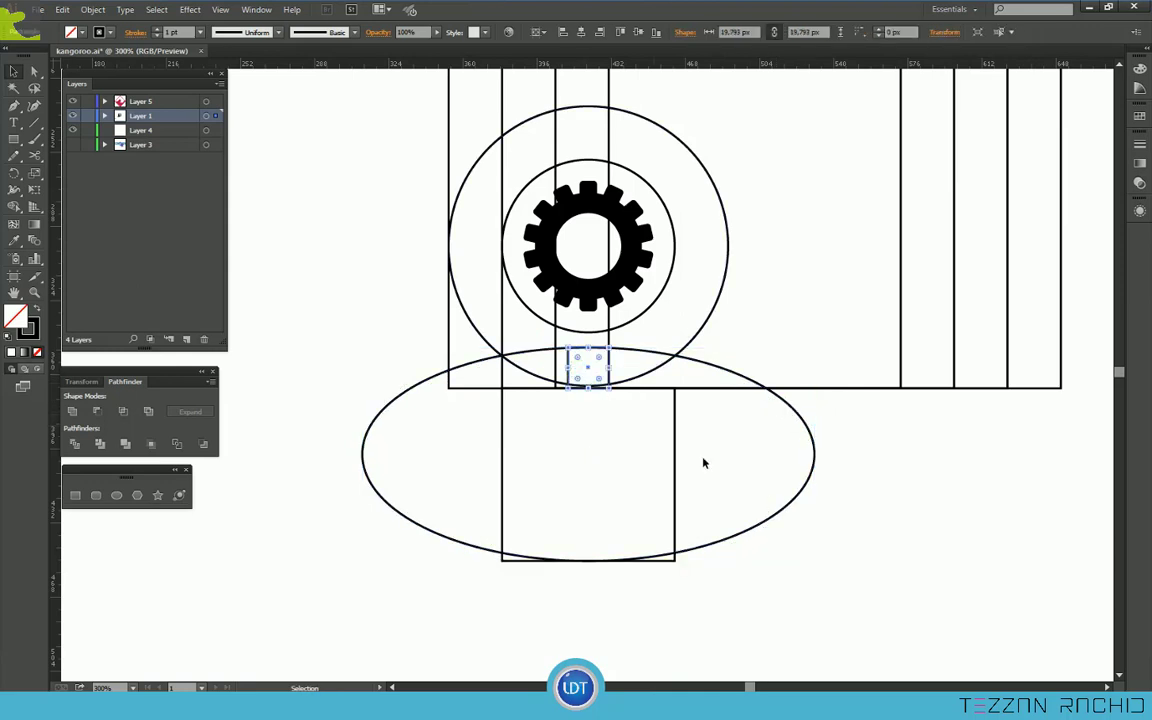
click(849, 504)
mouse_move(808, 485)
mouse_down()
mouse_move(800, 470)
mouse_move(800, 480)
mouse_up()
click(870, 490)
scroll(873, 489, down, 2)
scroll(872, 497, right, 2)
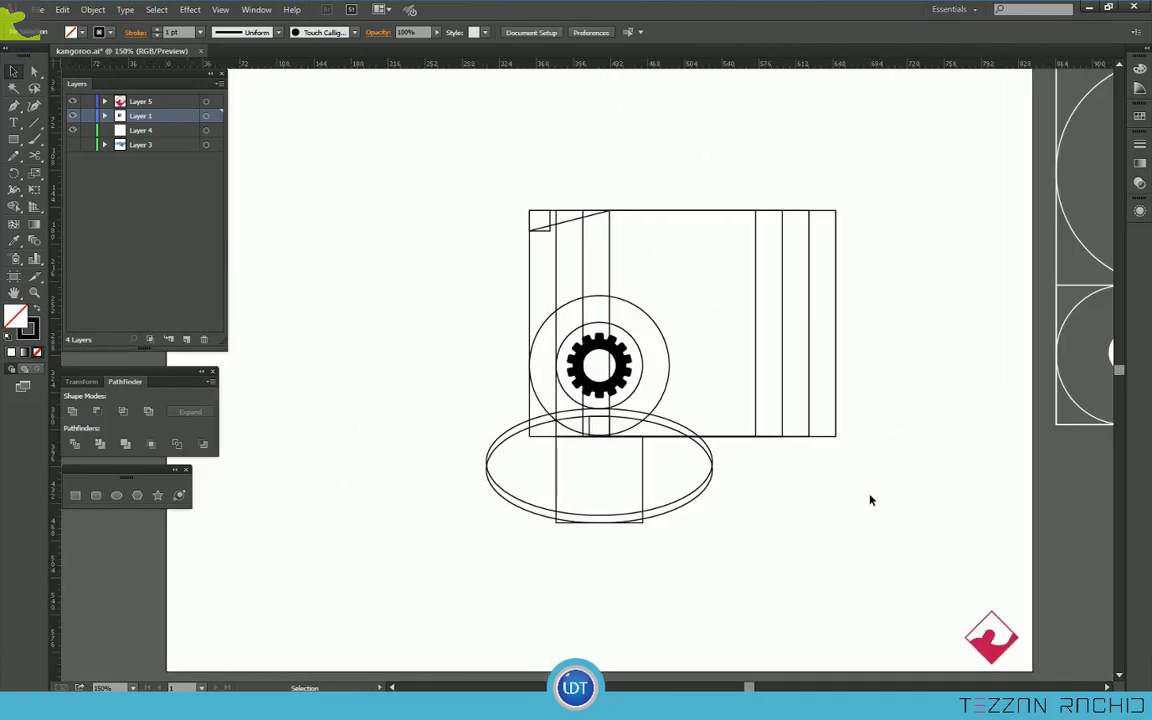
Duplicate the whole construction to the left of the artboard and shift the copy farther left.
scroll(870, 500, right, 2)
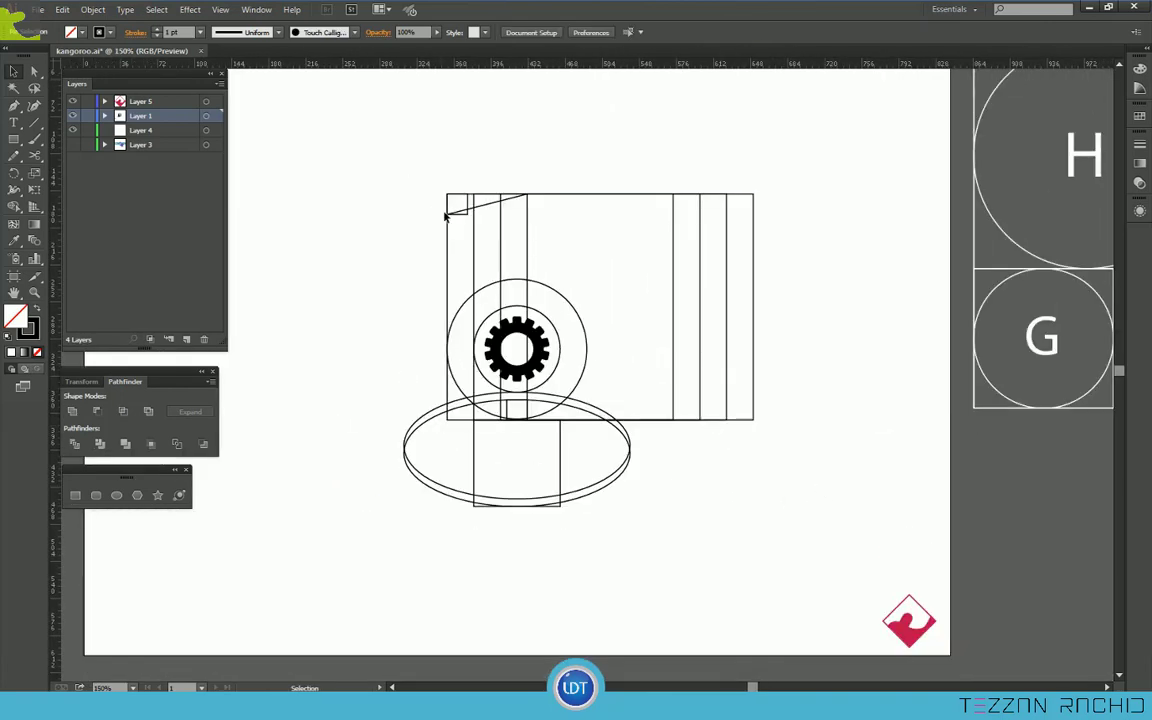
scroll(777, 360, down, 1)
drag(526, 210, 757, 453)
mouse_move(680, 403)
mouse_down()
mouse_move(247, 387)
mouse_move(300, 390)
mouse_move(277, 397)
mouse_up()
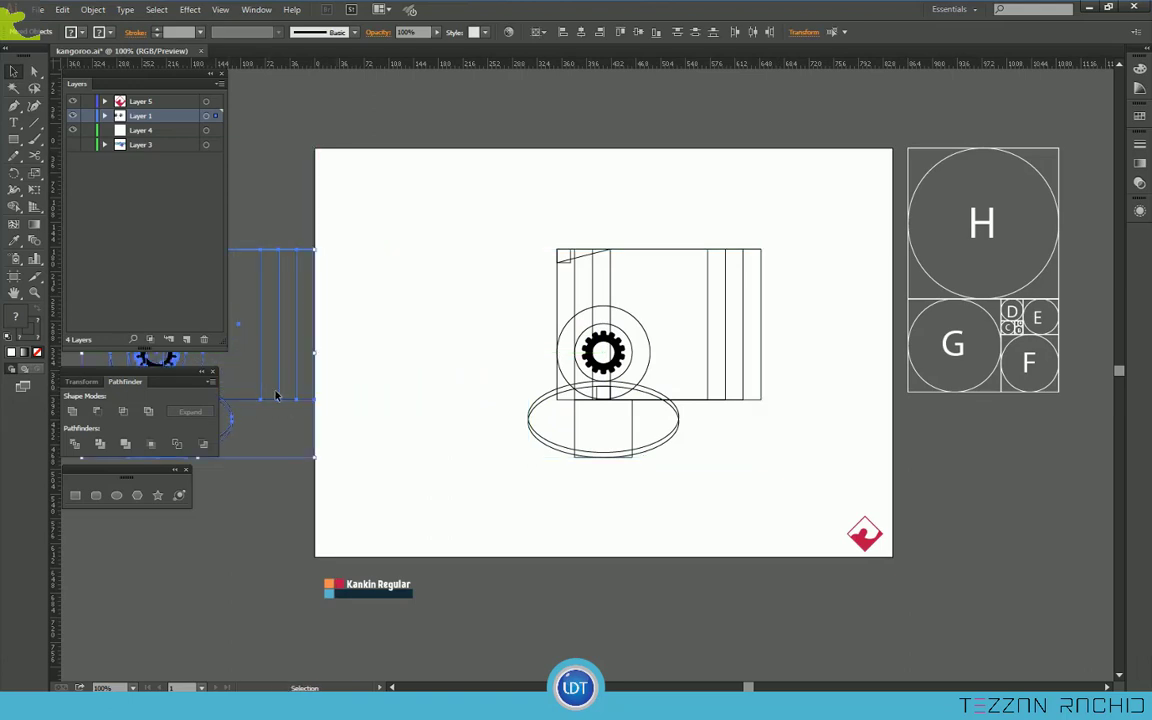
right_click(293, 386)
click(328, 454)
key(shift+Left)
key(shift+Left)
Give all shapes of the construction on the artboard a black fill and no outline.
drag(494, 211, 753, 463)
key(ctrl+plus)
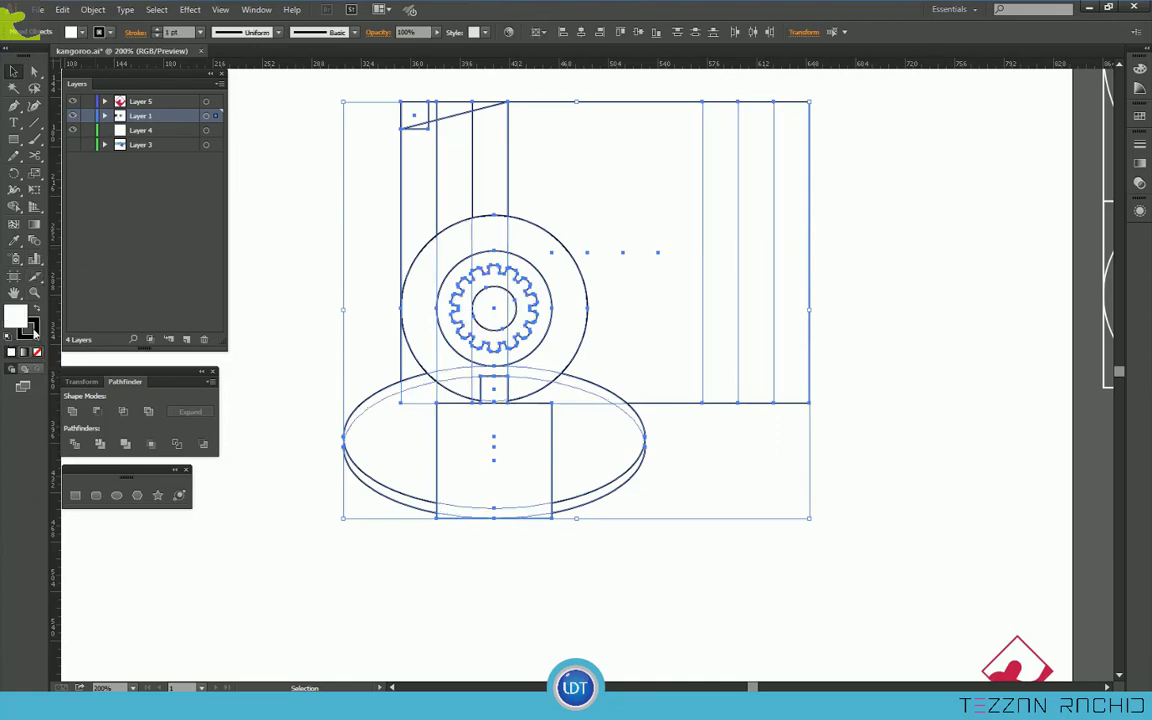
click(33, 304)
Set an orange fill for the Shape Builder tool and apply it to the large frame region right of the gear.
click(14, 207)
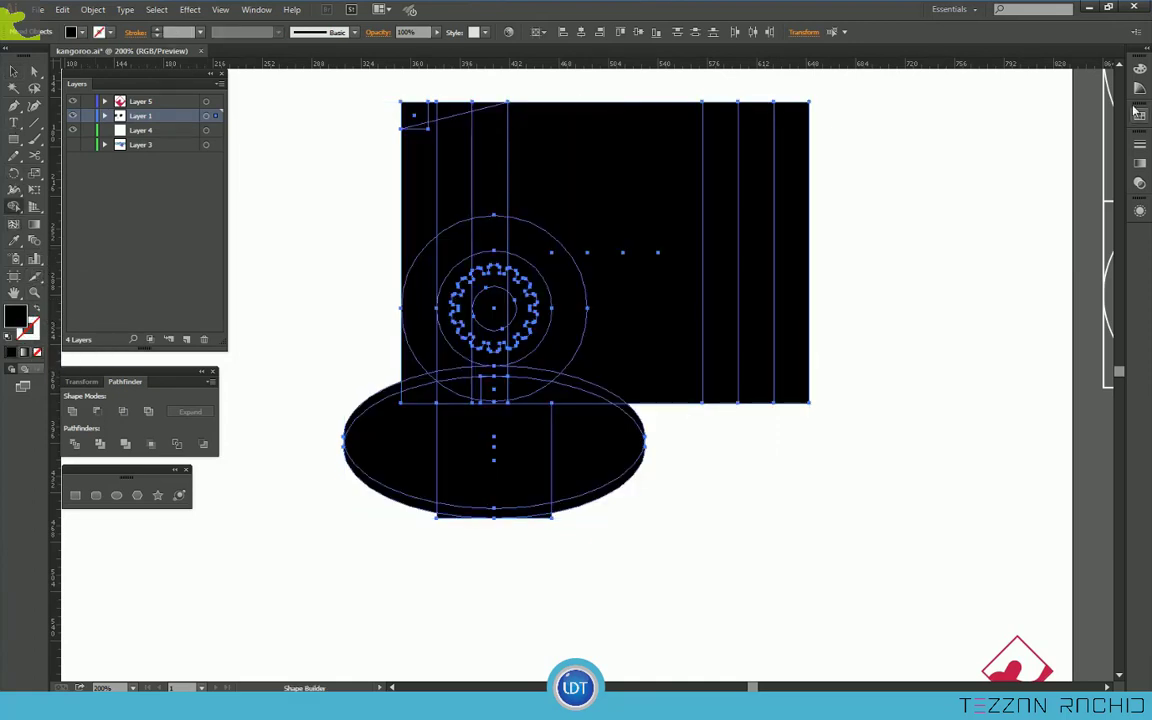
click(1140, 116)
click(1042, 147)
click(1140, 116)
scroll(558, 370, up, 2)
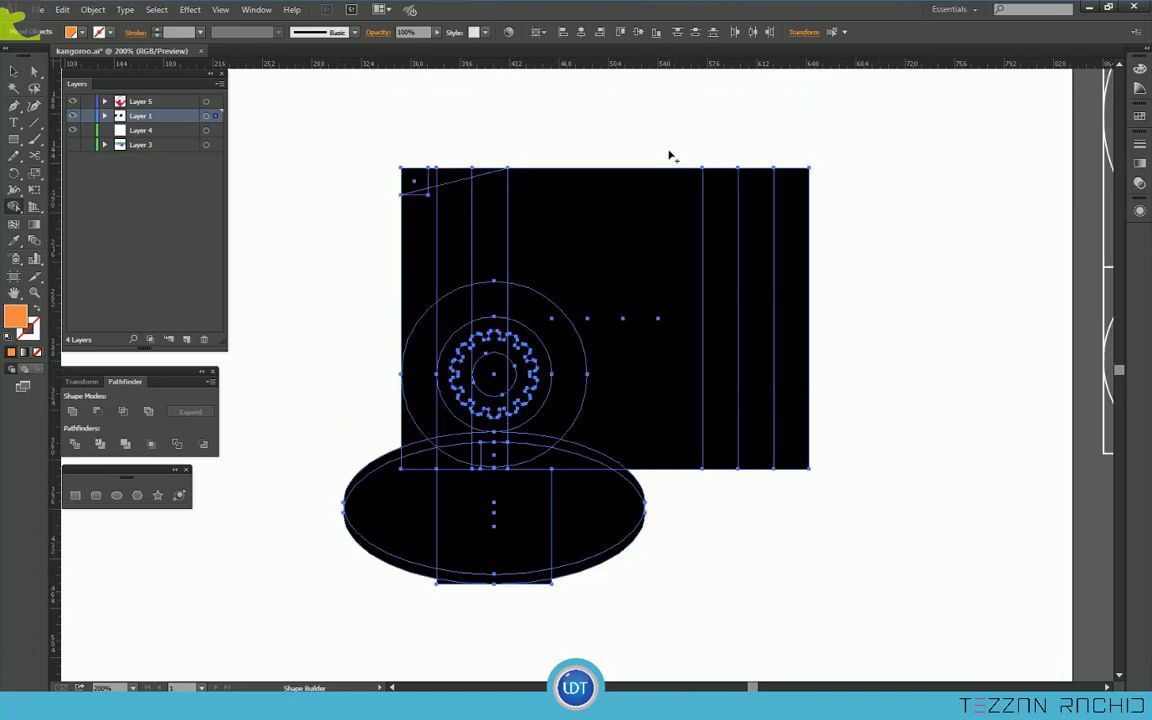
click(643, 288)
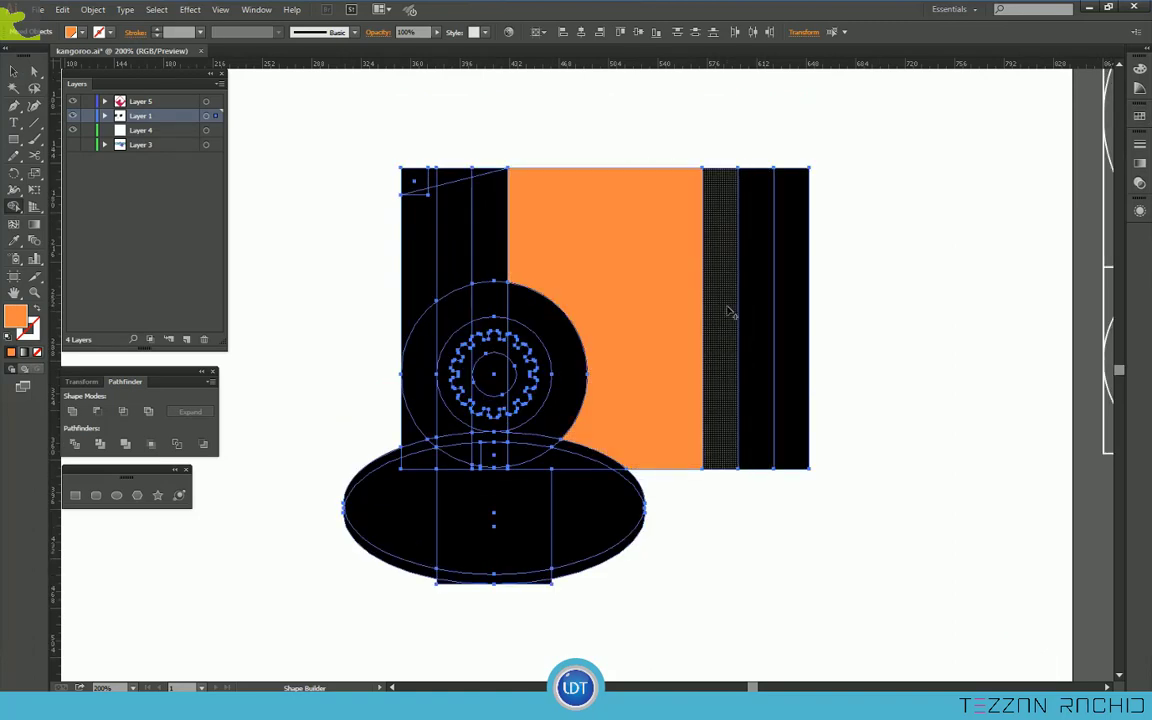
Remove the frame regions right of the three narrow strips and the pieces above the diagonal line with Shape Builder.
drag(851, 240, 655, 266)
scroll(430, 169, up, 2)
drag(545, 161, 513, 172)
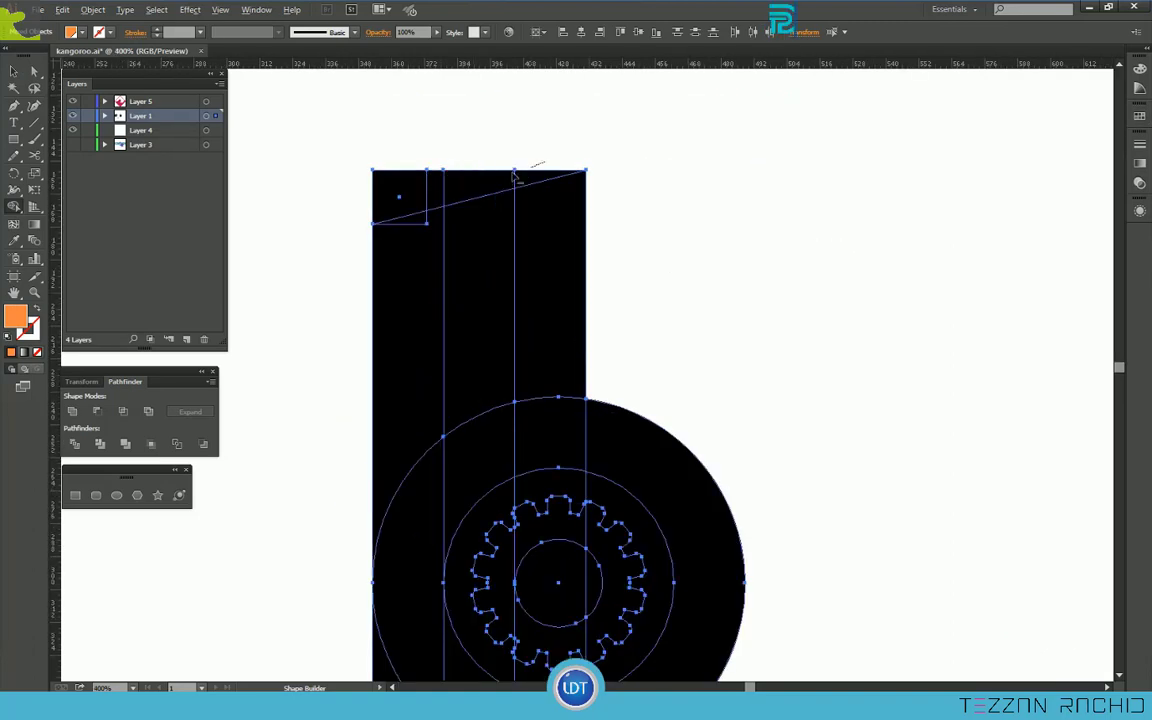
alt+click(515, 176)
Fill the three vertical strips above the gear's outer circle with orange using Shape Builder.
scroll(594, 236, down, 2)
drag(405, 220, 500, 210)
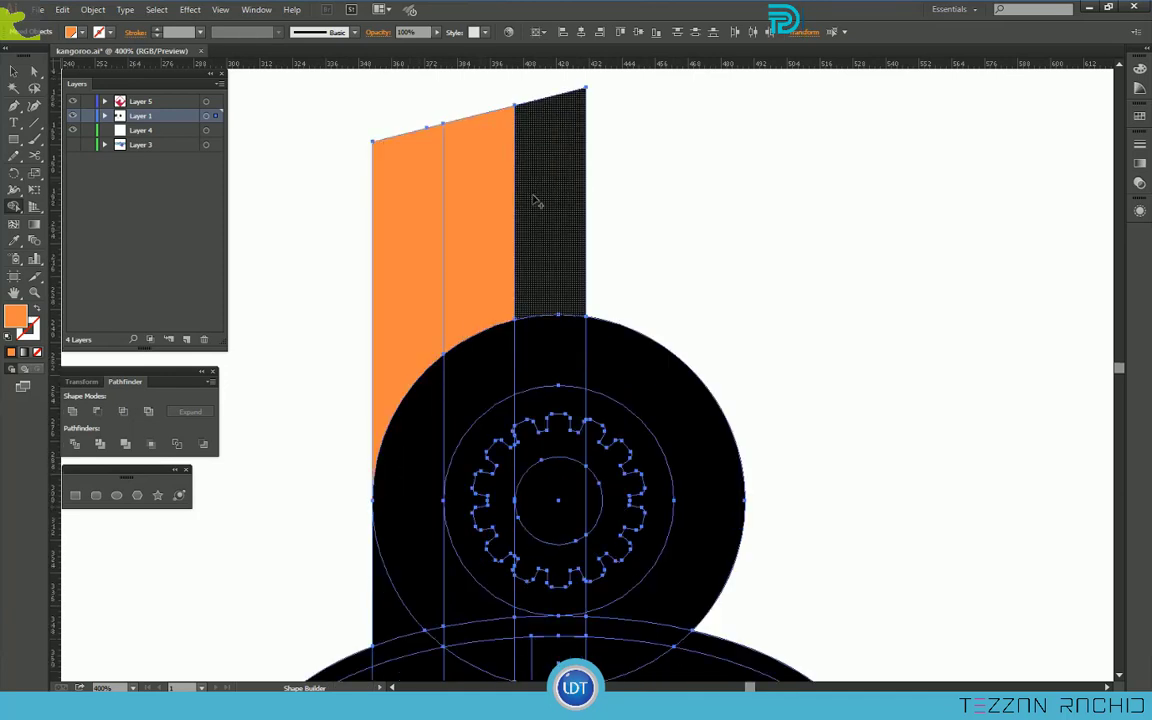
click(537, 203)
Remove all regions beneath the upper crescent of the overlapping ellipses with Shape Builder, leaving only the thin arc.
scroll(544, 226, down, 3)
drag(435, 343, 472, 348)
drag(433, 514, 474, 376)
drag(504, 527, 545, 445)
drag(568, 465, 608, 515)
mouse_move(643, 515)
mouse_down()
mouse_move(577, 378)
mouse_move(548, 395)
mouse_up()
Fill the left, right and middle parts of the crescent arc under the gear with orange.
scroll(478, 393, up, 1)
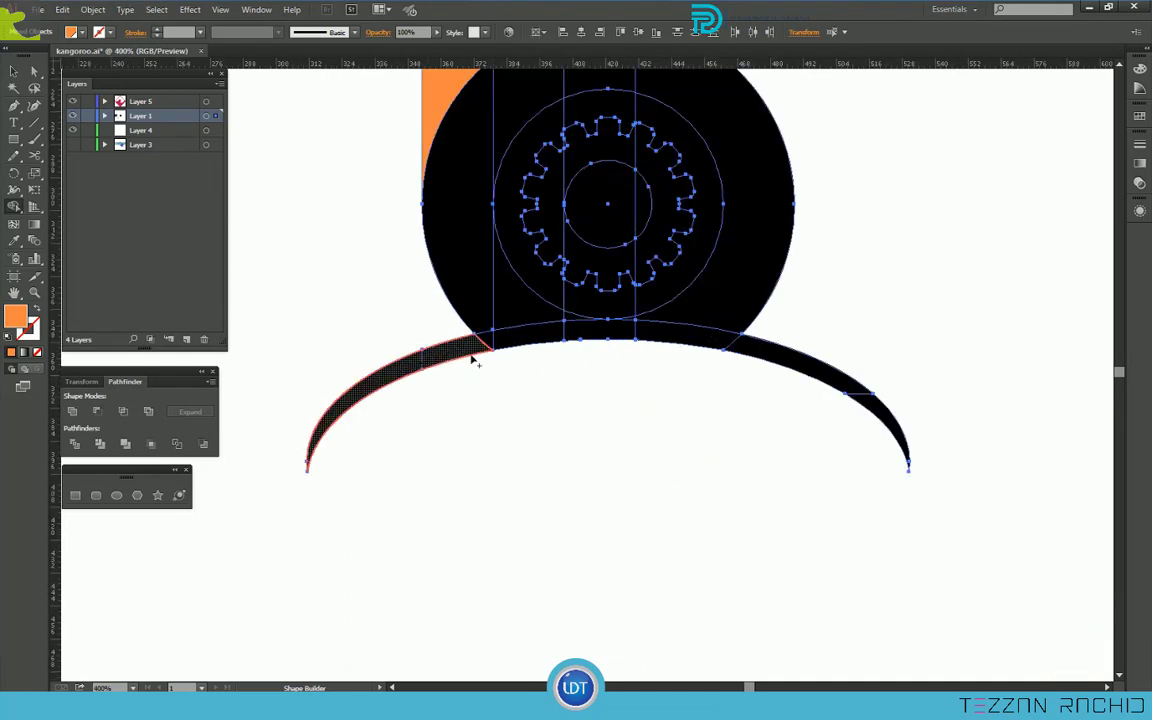
click(475, 362)
click(760, 355)
scroll(648, 352, up, 2)
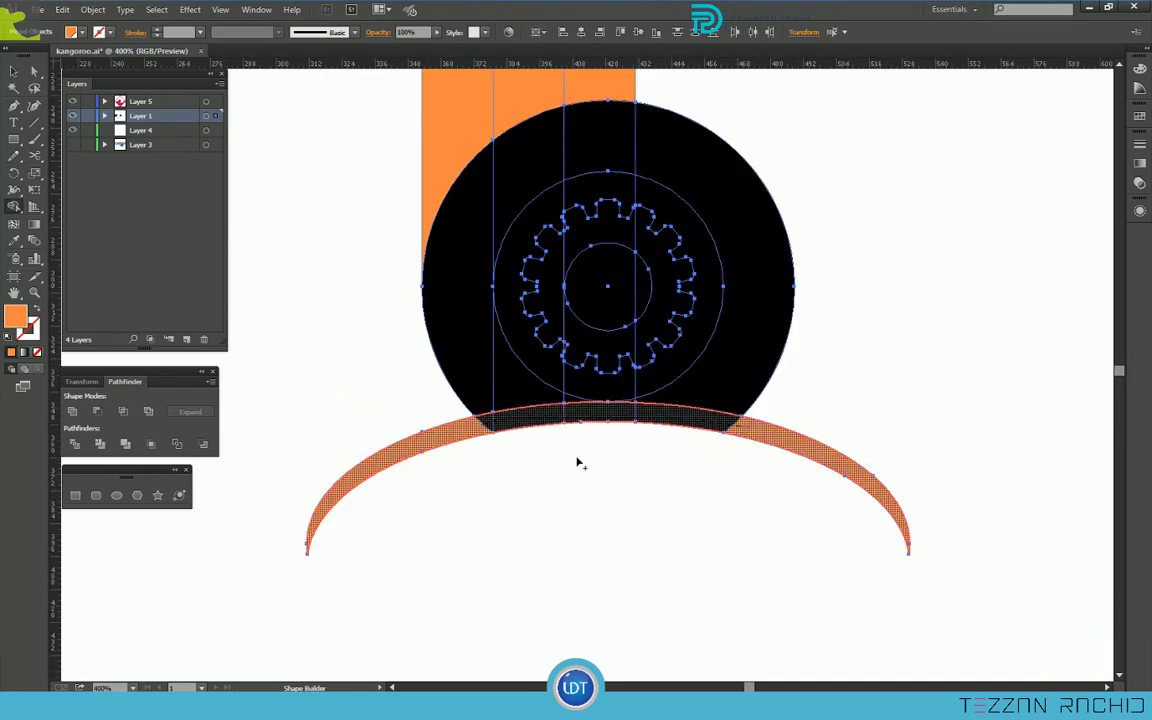
drag(578, 463, 589, 460)
scroll(589, 460, up, 2)
Fill the wide outer ring around the gear with blue using Shape Builder, merging its left and right parts.
click(1139, 116)
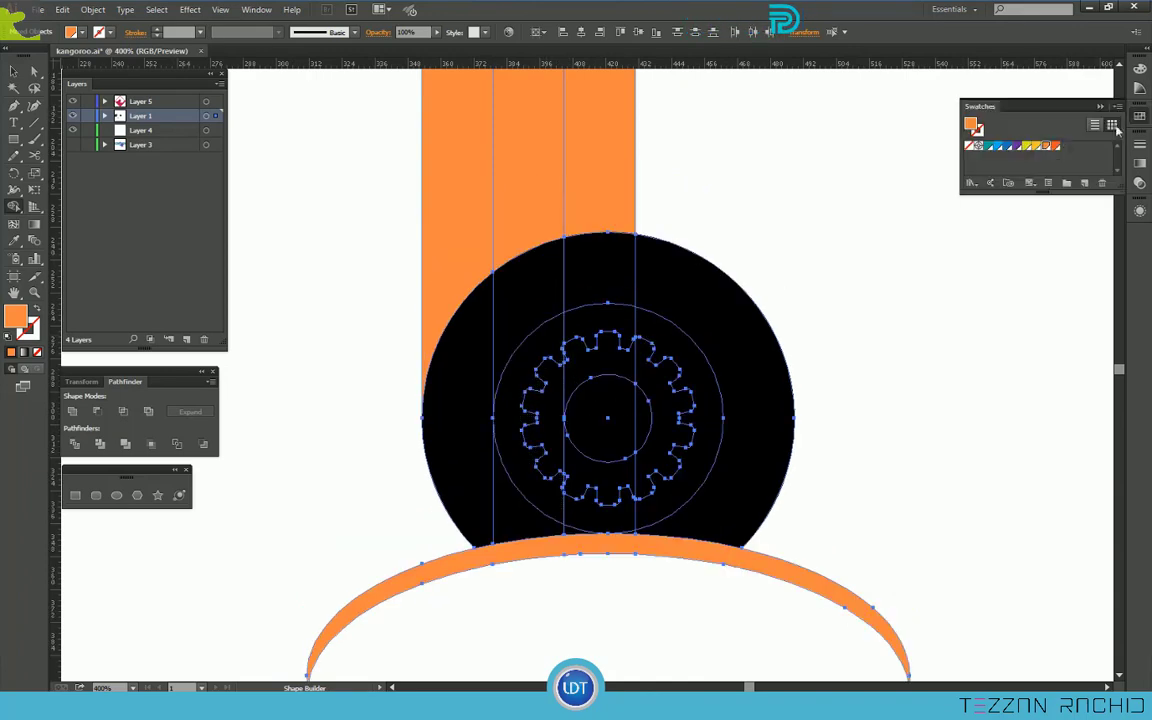
click(465, 320)
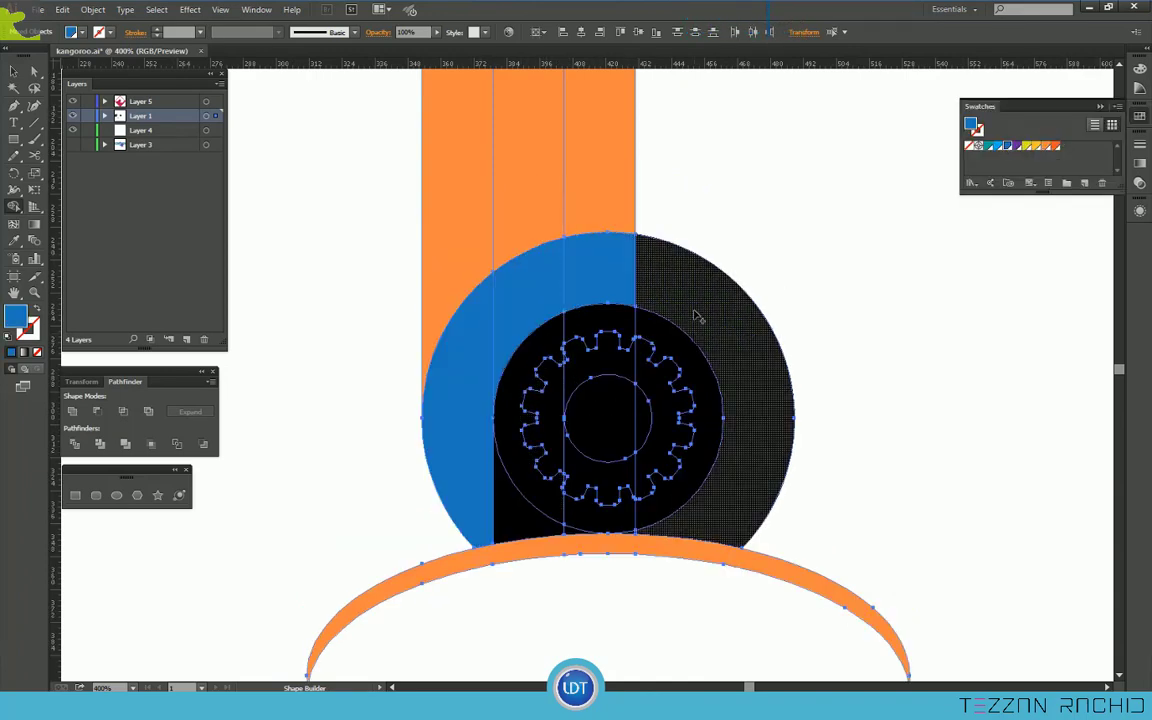
click(694, 314)
scroll(604, 545, up, 3)
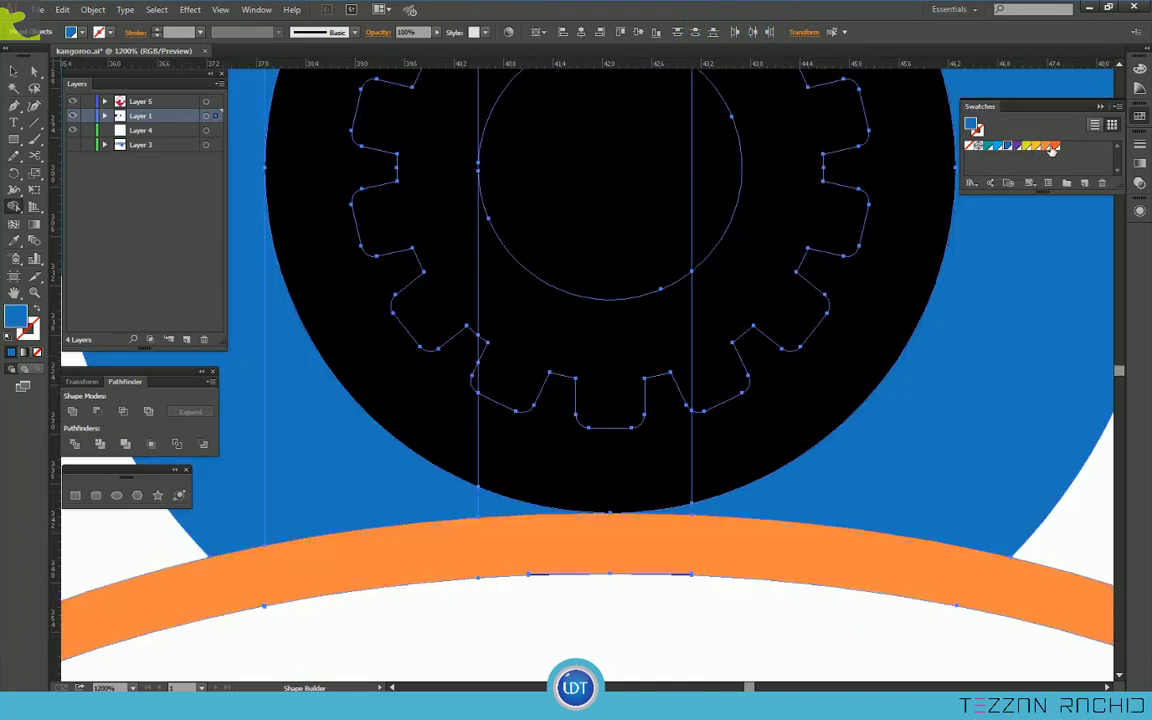
Fill all pieces of the toothed gear with orange and merge them into one shape around the centre circle.
click(1051, 148)
scroll(604, 589, down, 3)
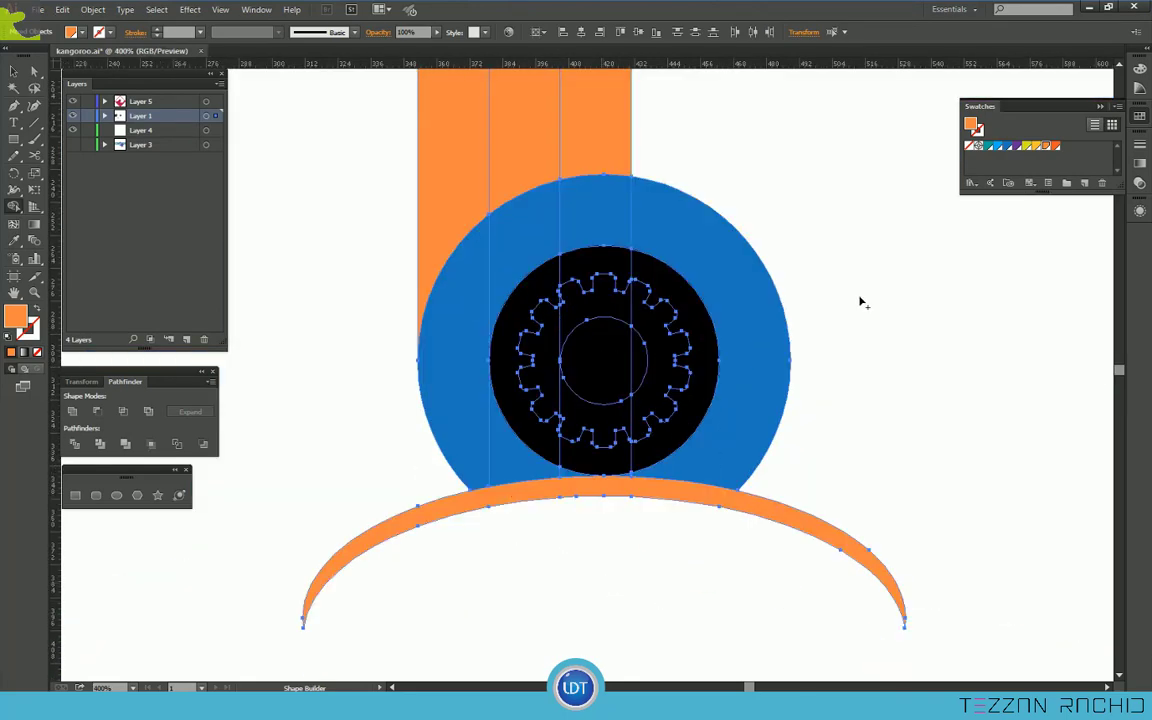
click(641, 307)
click(595, 301)
click(543, 350)
click(598, 423)
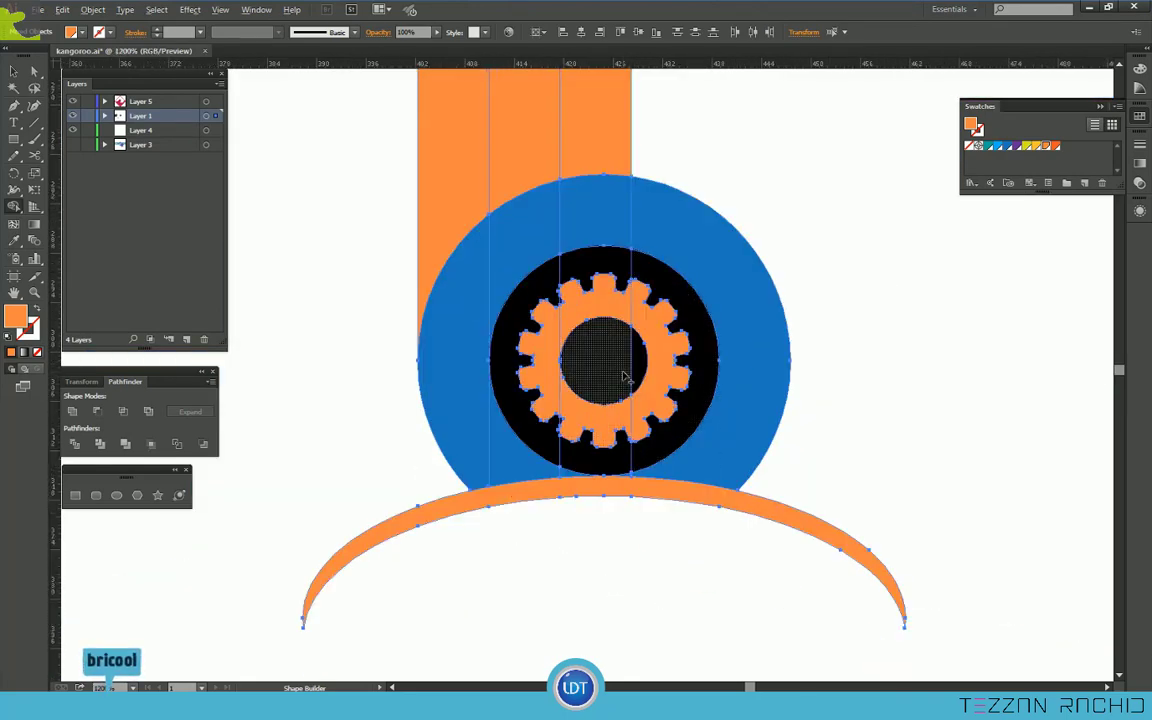
scroll(624, 376, up, 3)
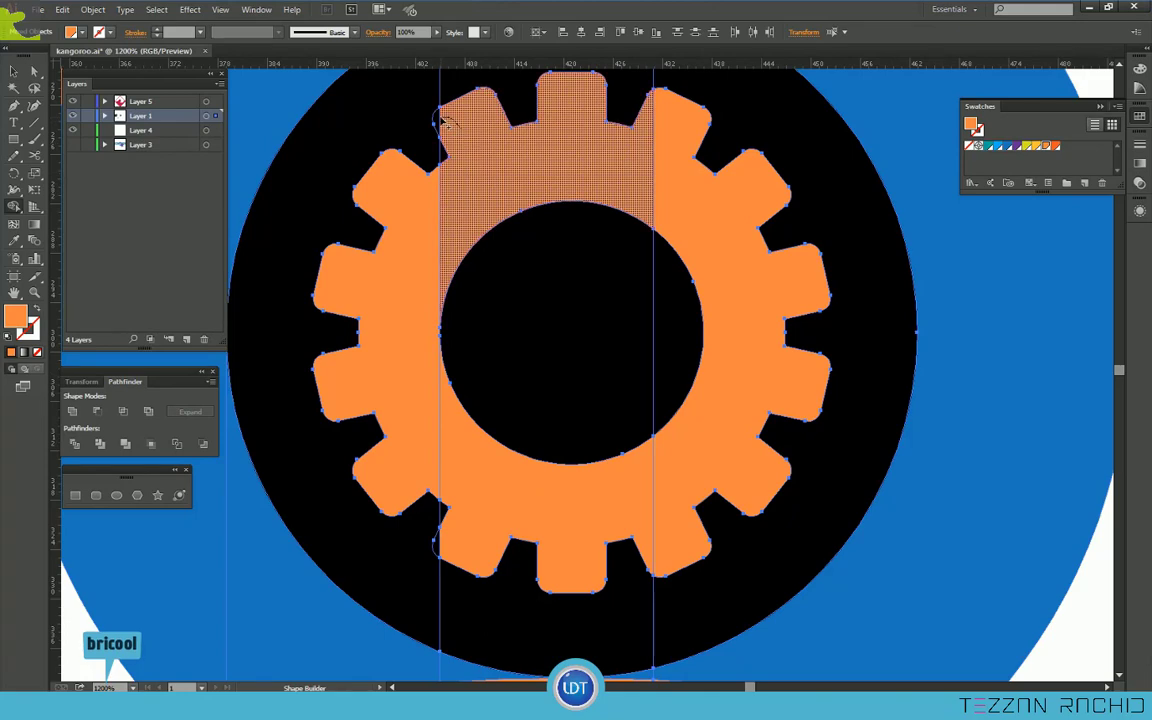
mouse_move(665, 490)
mouse_down()
mouse_move(509, 478)
mouse_move(456, 222)
mouse_move(674, 185)
mouse_up()
Fill the gear's centre circle with purple and the ring surrounding the gear teeth with yellow-green.
click(1017, 147)
drag(572, 325, 666, 334)
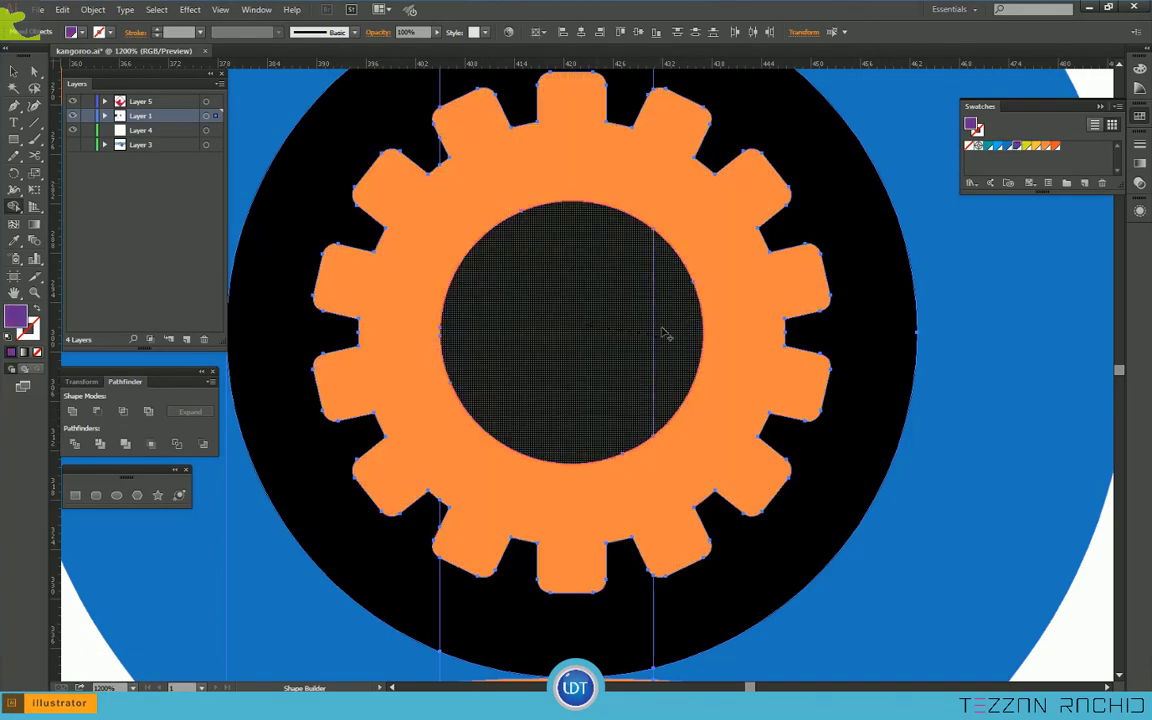
click(1026, 147)
scroll(838, 258, up, 3)
mouse_move(660, 182)
mouse_down()
mouse_move(428, 270)
mouse_move(440, 289)
mouse_up()
scroll(480, 530, down, 3)
scroll(579, 612, down, 3)
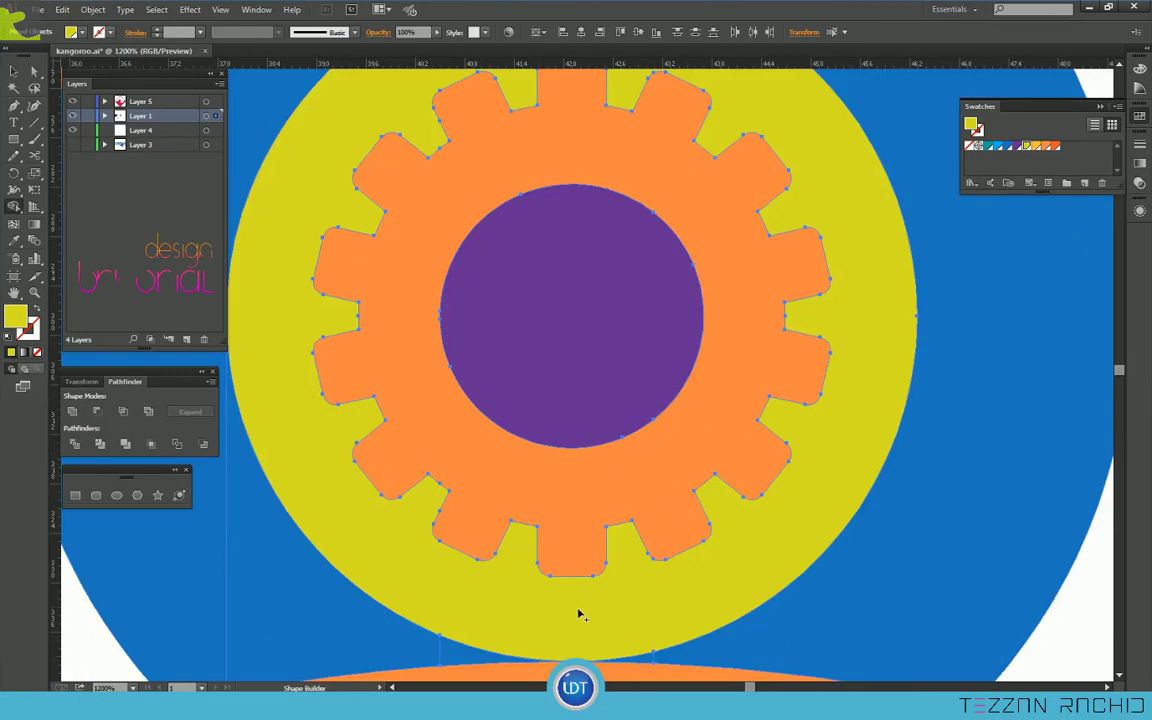
scroll(806, 264, down, 1)
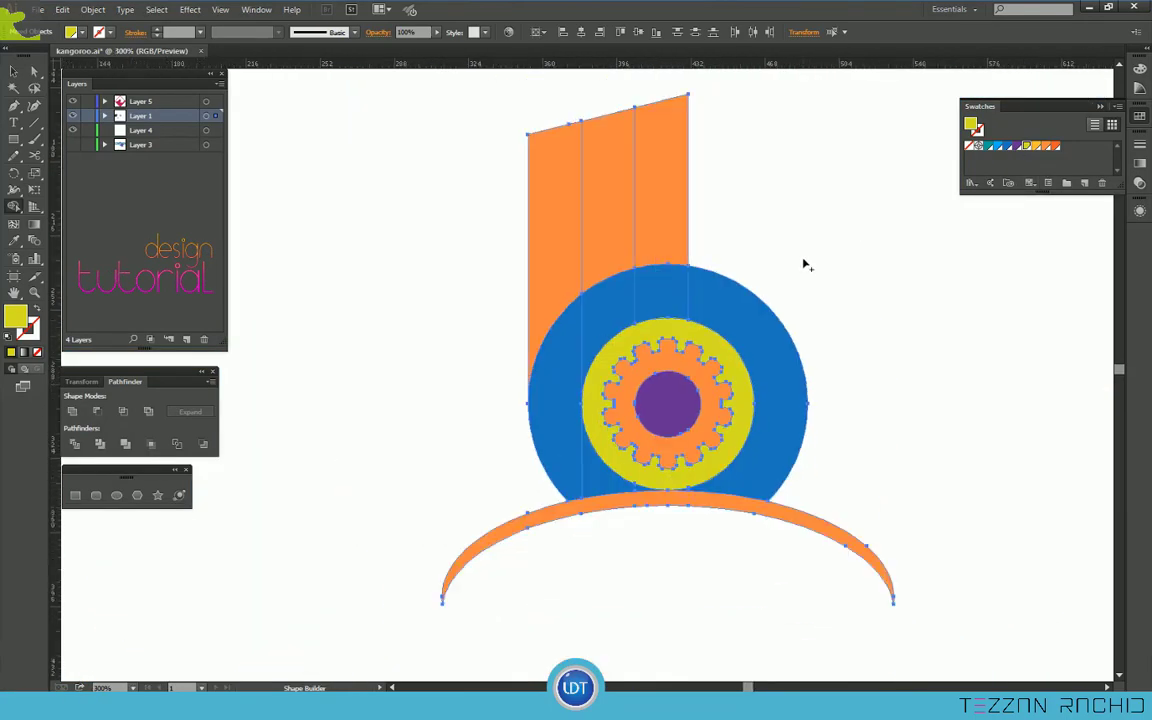
Try a 2 pt black stroke on the three orange vertical strips and undo it.
click(14, 74)
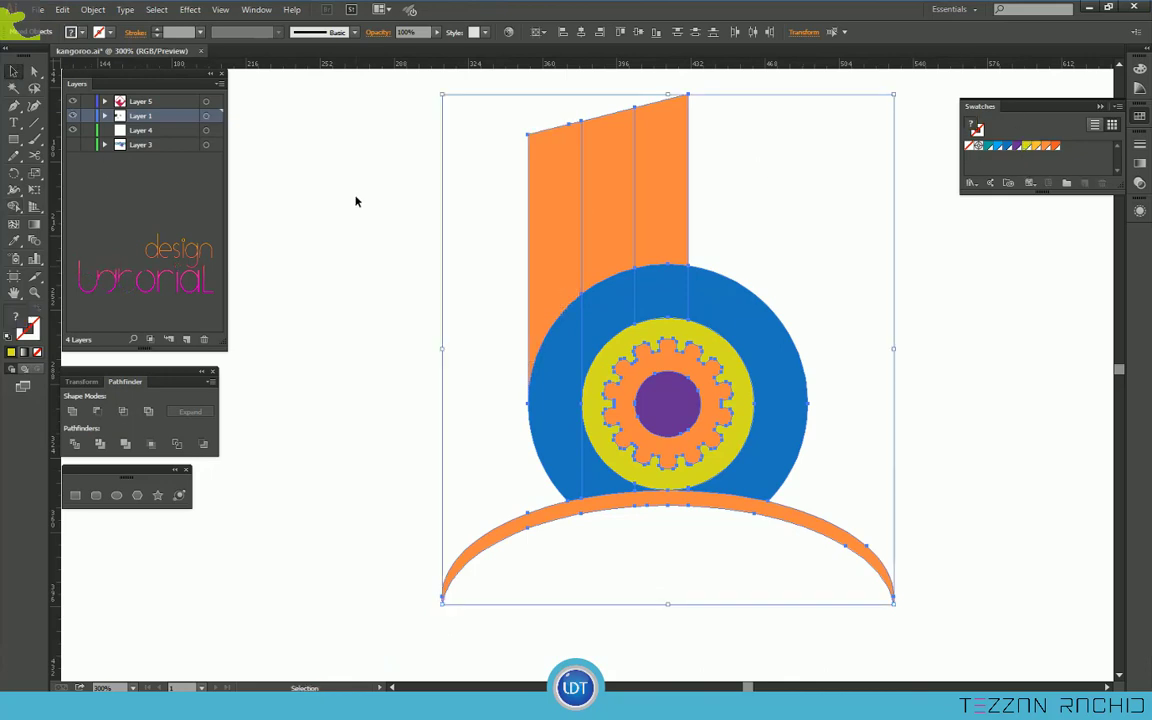
click(549, 204)
drag(391, 116, 744, 154)
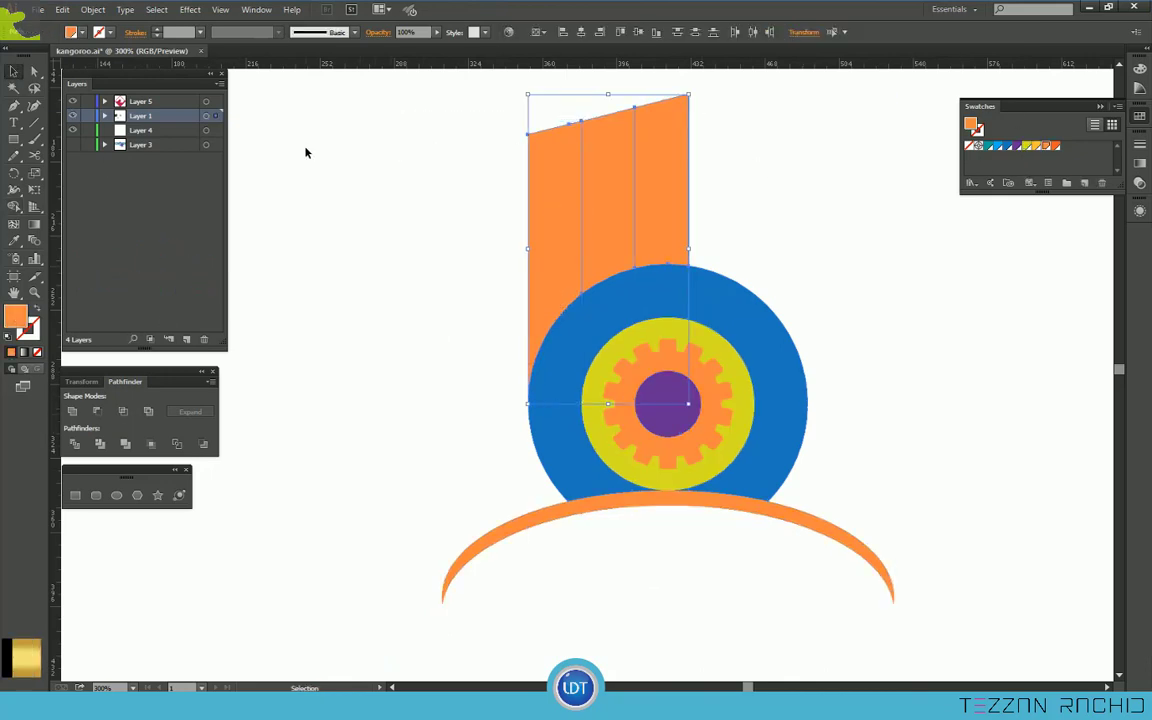
click(92, 9)
mouse_move(134, 328)
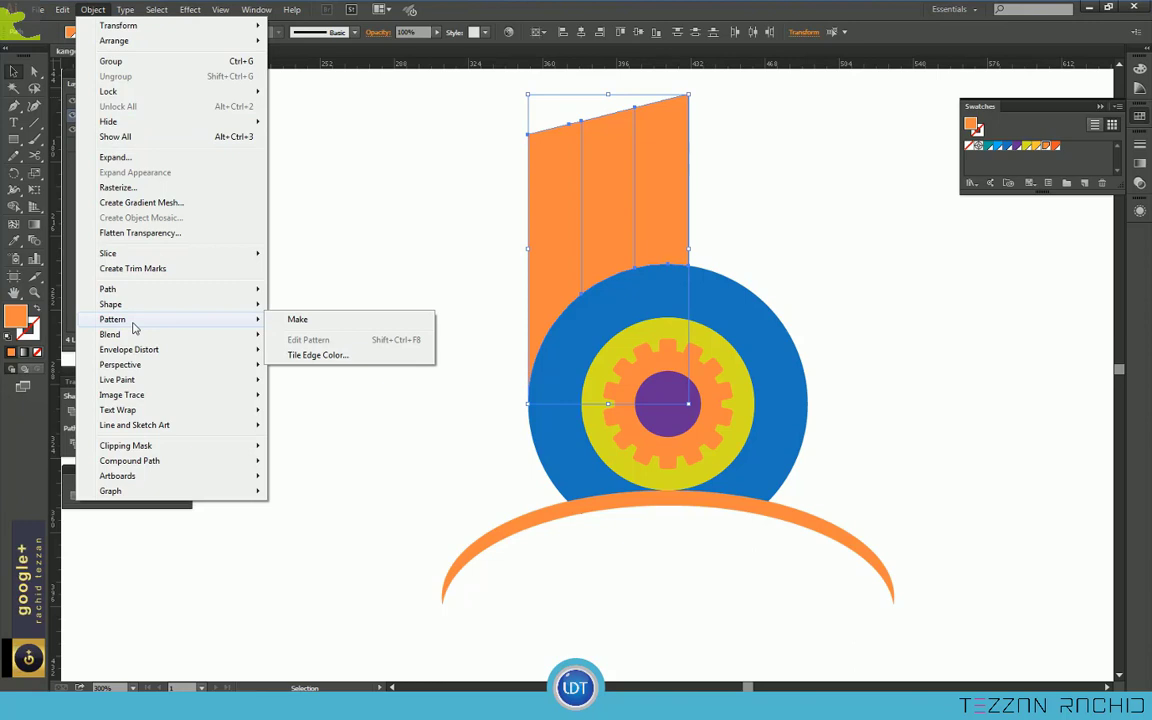
click(335, 216)
drag(420, 117, 730, 146)
click(158, 31)
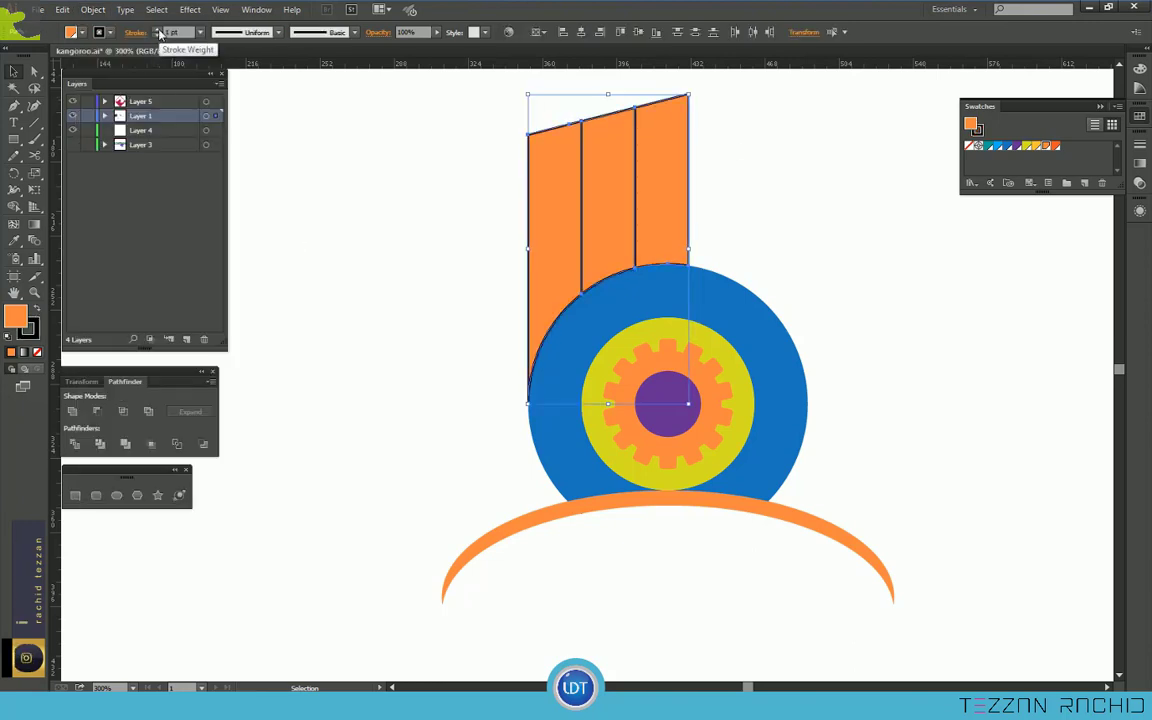
click(158, 33)
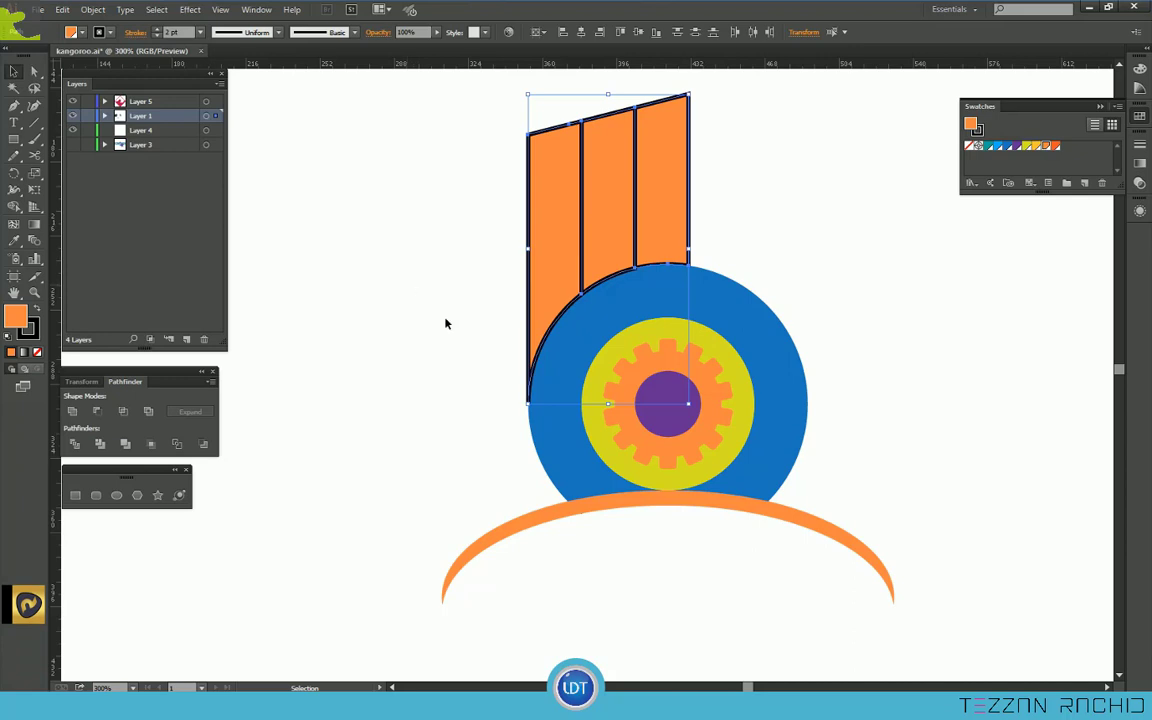
scroll(495, 370, up, 2)
key(ctrl+z)
key(ctrl+z)
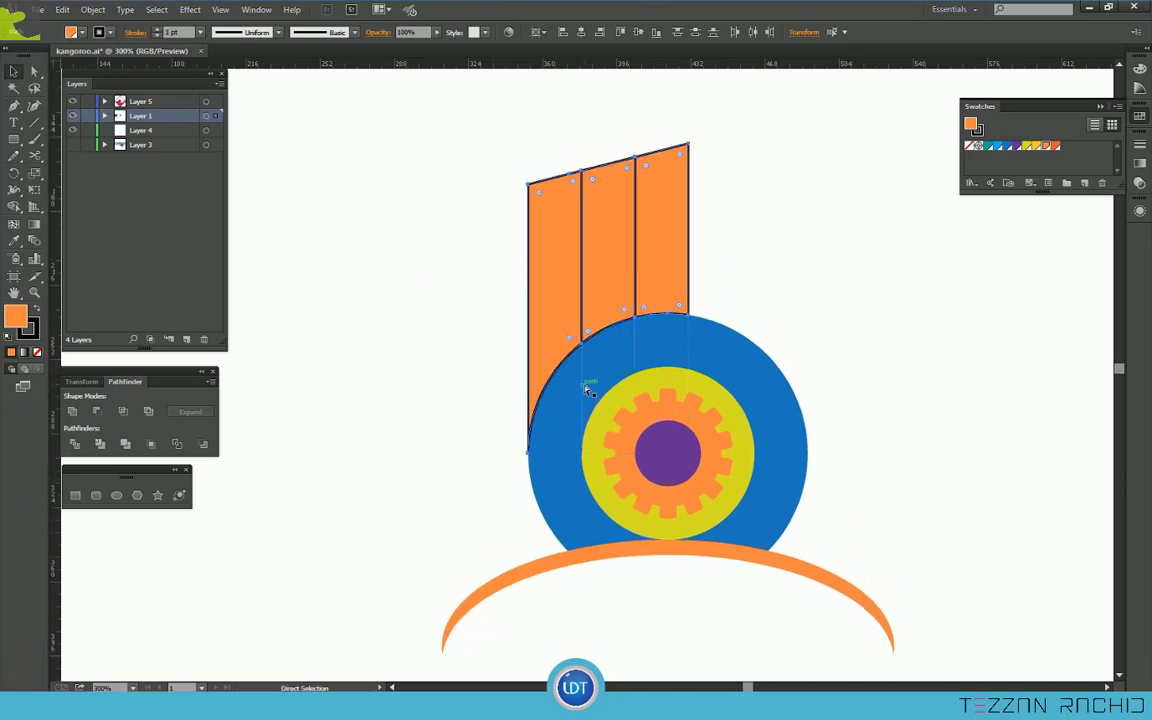
Recolour the middle vertical strip blue.
click(402, 302)
scroll(624, 212, up, 1)
click(625, 215)
click(1008, 147)
click(860, 220)
scroll(700, 230, up, 3)
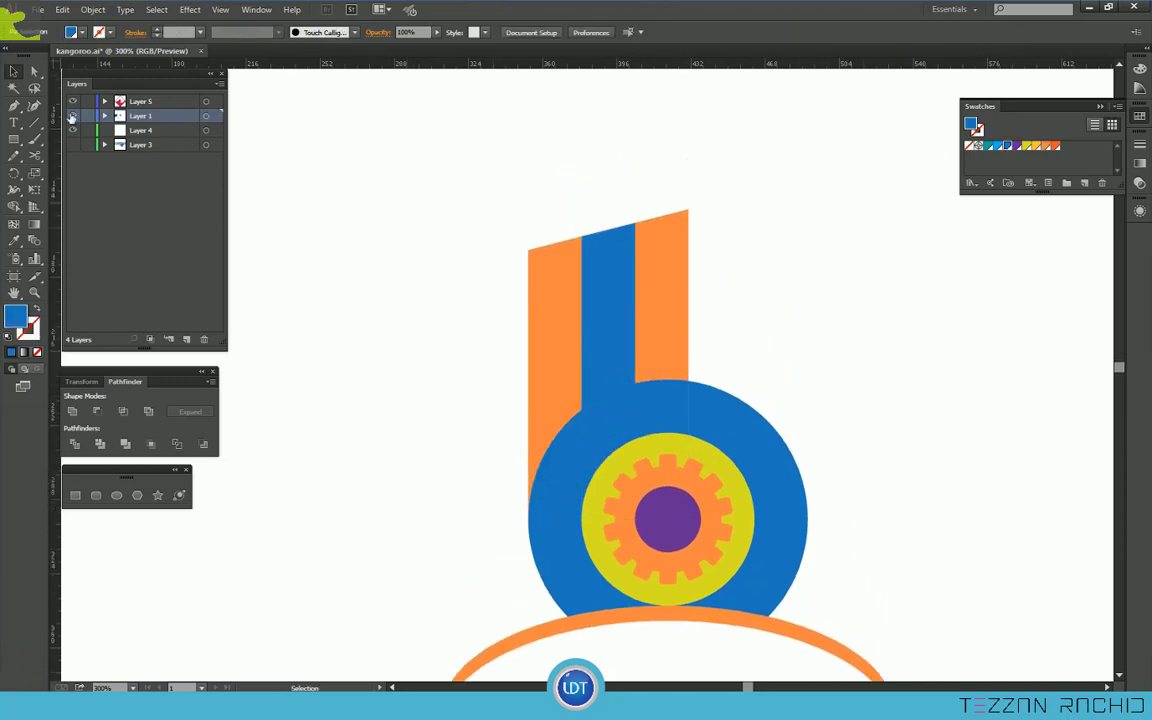
Draw a vertical line about 134 px tall along the middle strip's left edge and give it a 3 pt black stroke.
drag(581, 191, 581, 467)
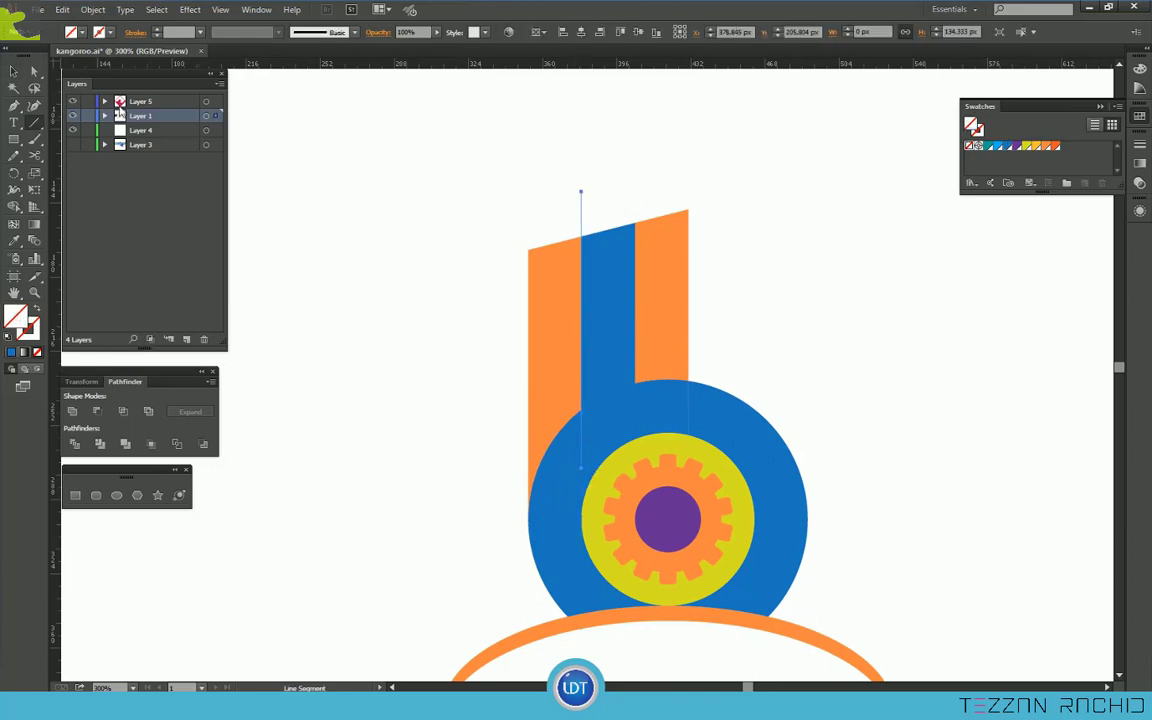
key(v)
double_click(157, 31)
click(606, 195)
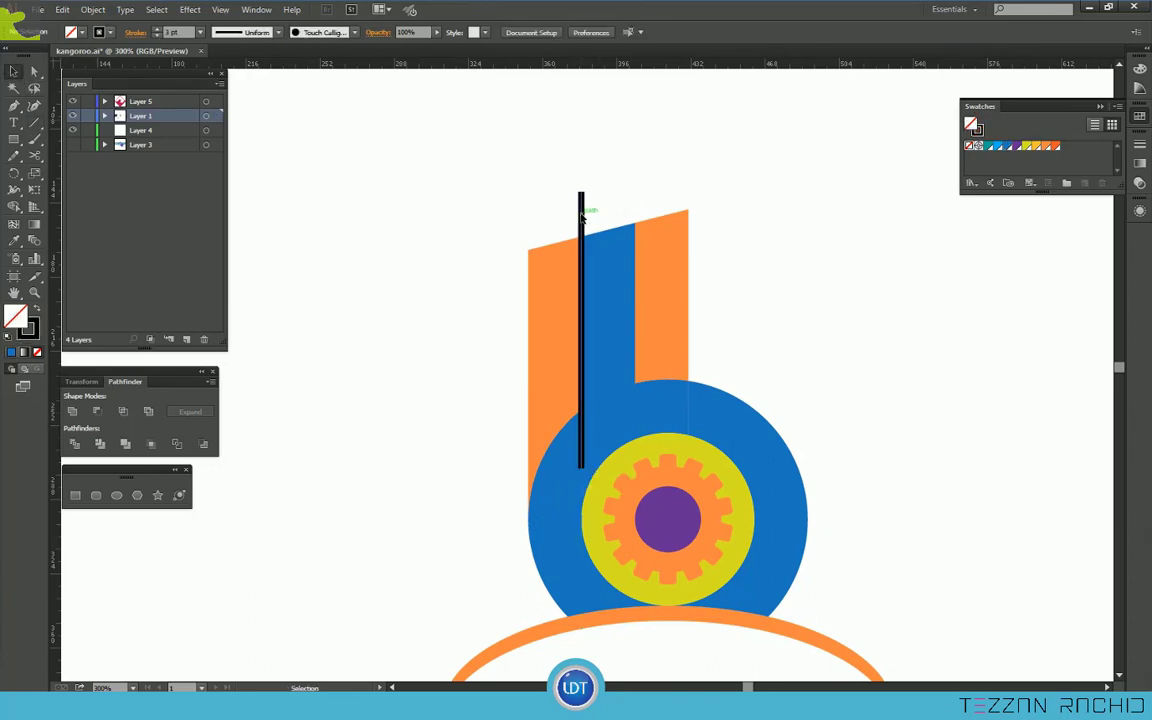
Duplicate the black line onto the middle strip's right edge and convert both lines with Outline Stroke.
drag(583, 214, 633, 232)
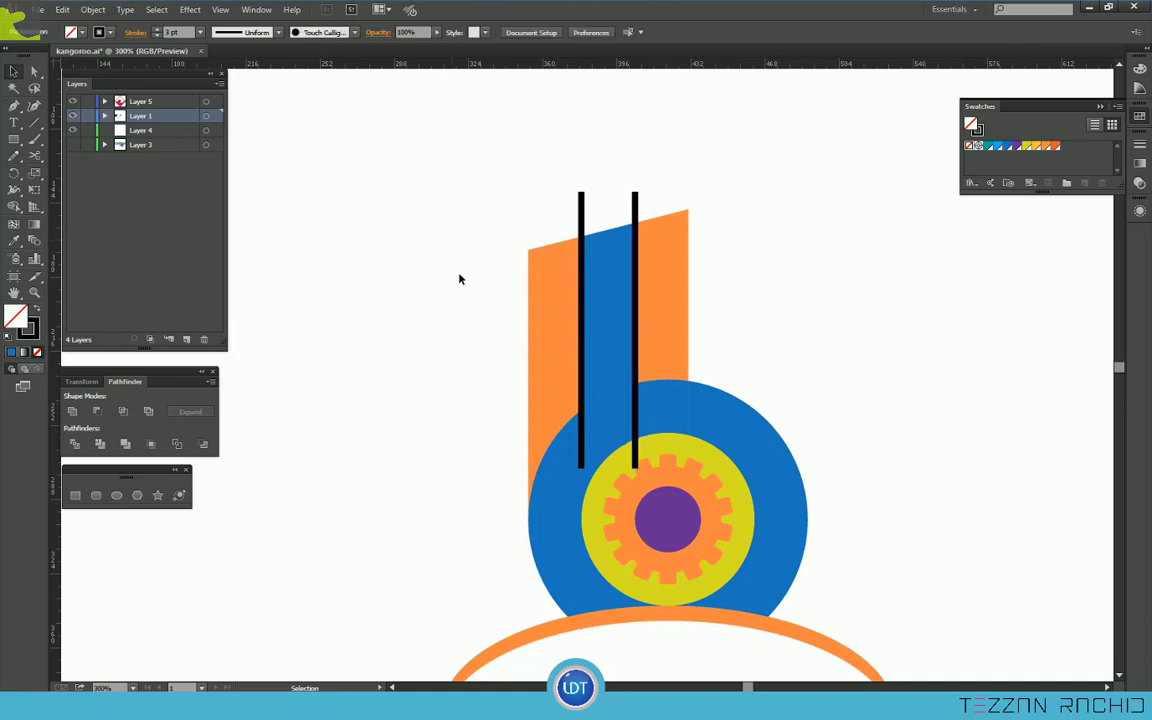
drag(460, 278, 640, 160)
click(93, 9)
mouse_move(150, 289)
click(365, 323)
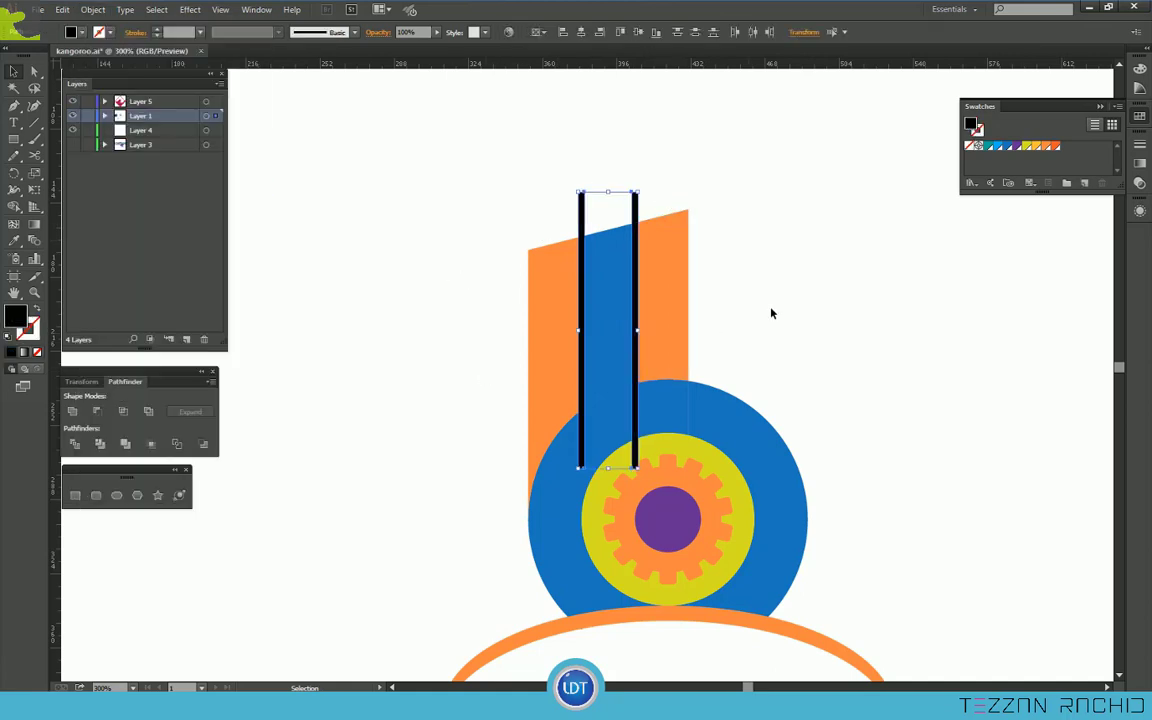
Cut gaps between the three strips by removing the black bars' parts above the blue ring with Shape Builder.
scroll(786, 281, down, 1)
drag(450, 187, 820, 391)
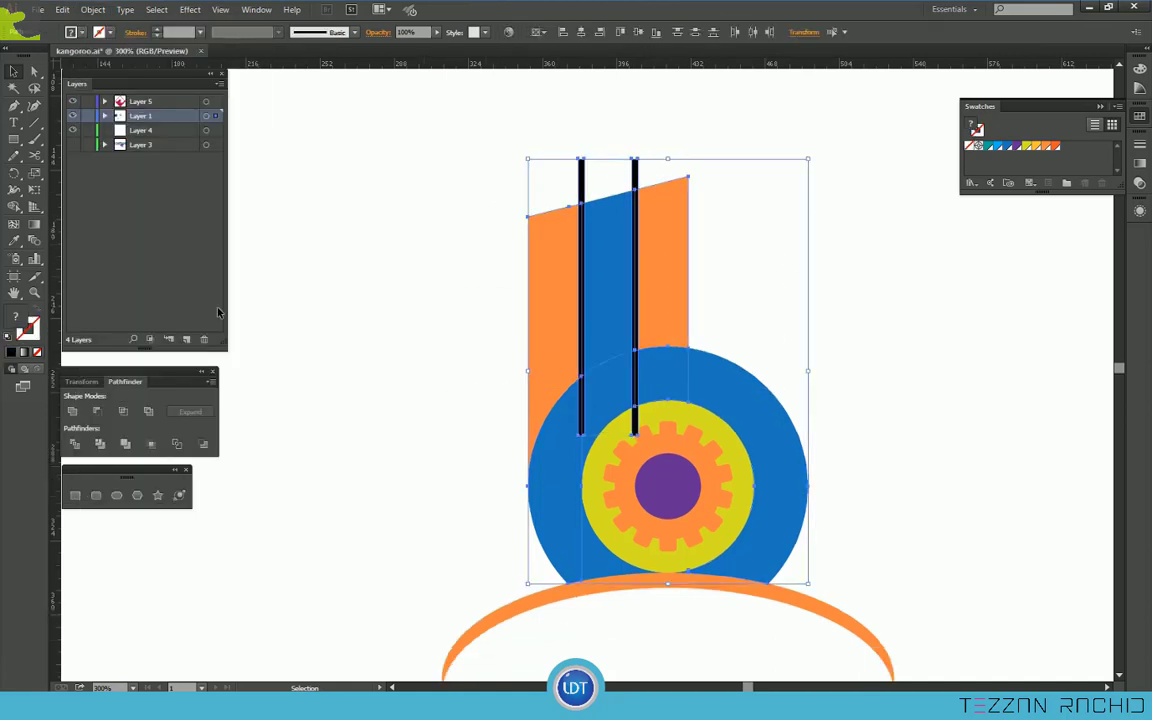
click(13, 206)
scroll(645, 203, up, 2)
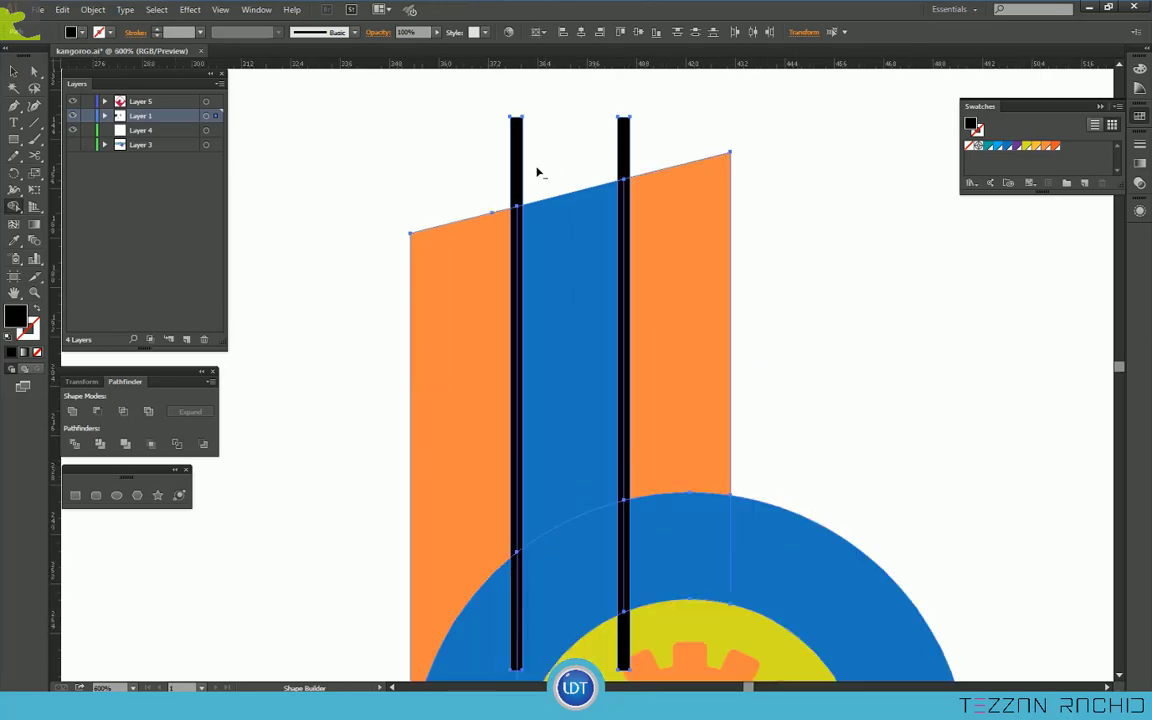
alt+click(517, 182)
drag(516, 192, 520, 218)
alt+click(626, 160)
drag(626, 167, 625, 187)
alt+click(622, 239)
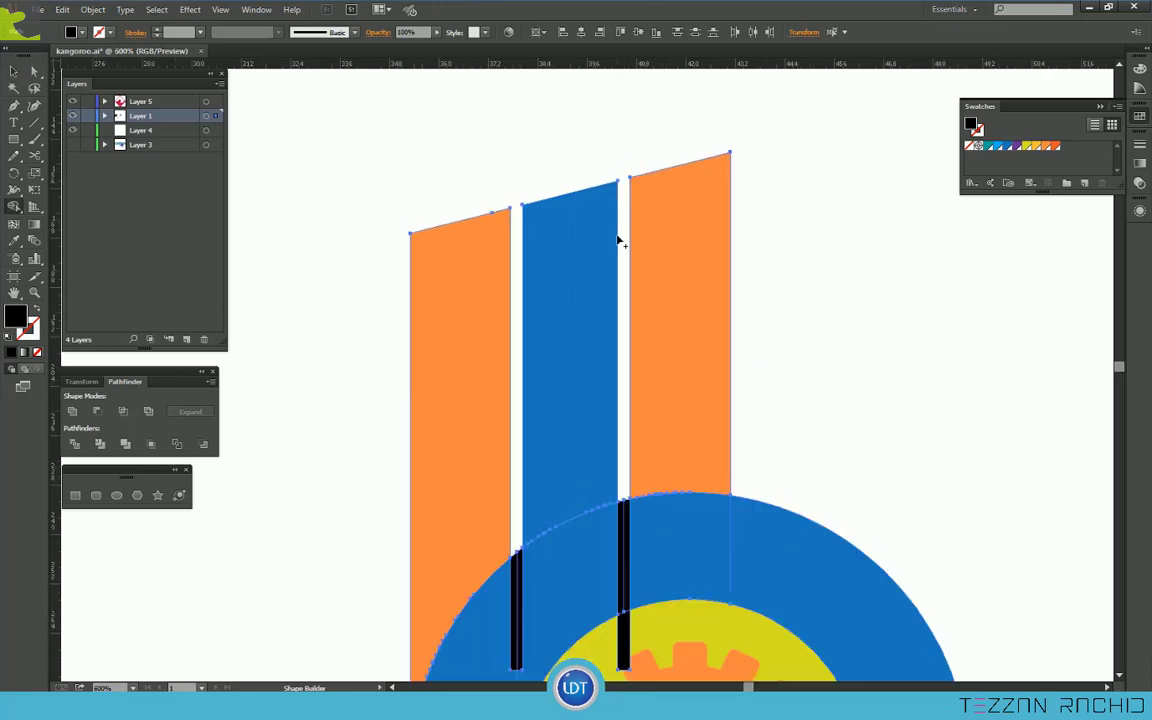
scroll(625, 290, down, 2)
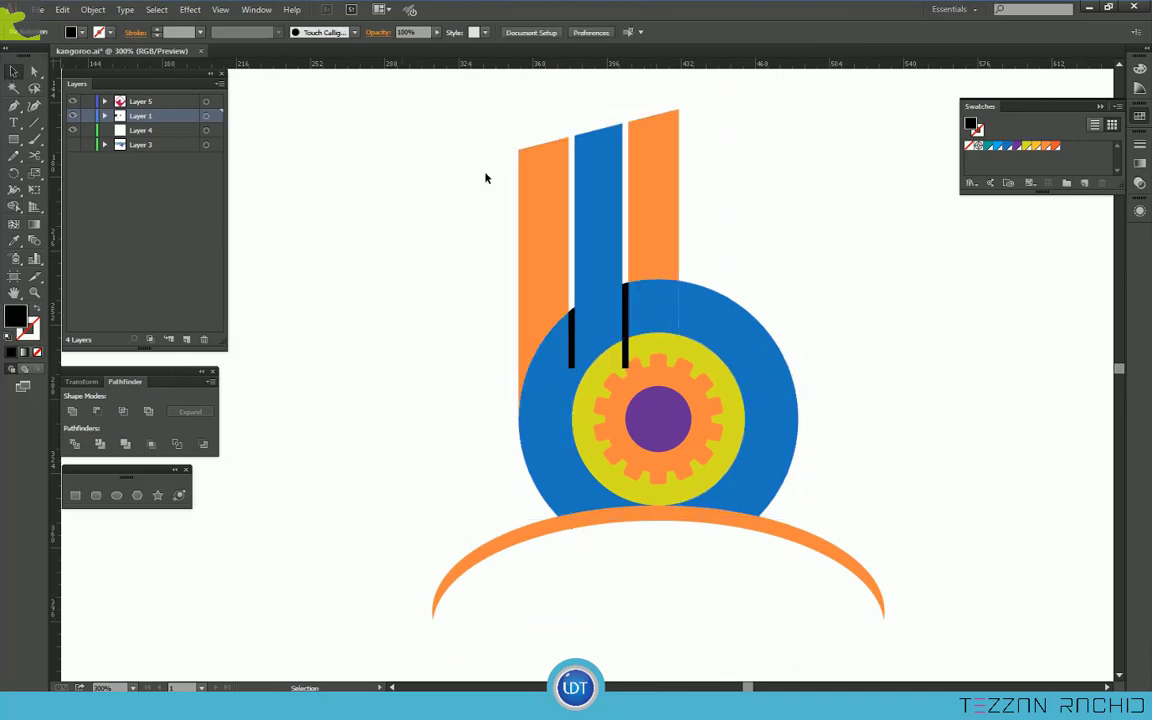
Merge the leftover black bar pieces into the blue ring, the yellow-green ring and the orange gear with Shape Builder.
drag(404, 108, 921, 576)
key(shift+m)
mouse_move(675, 338)
mouse_down()
mouse_move(540, 345)
mouse_move(620, 338)
mouse_move(626, 350)
mouse_up()
key(Right)
key(Right)
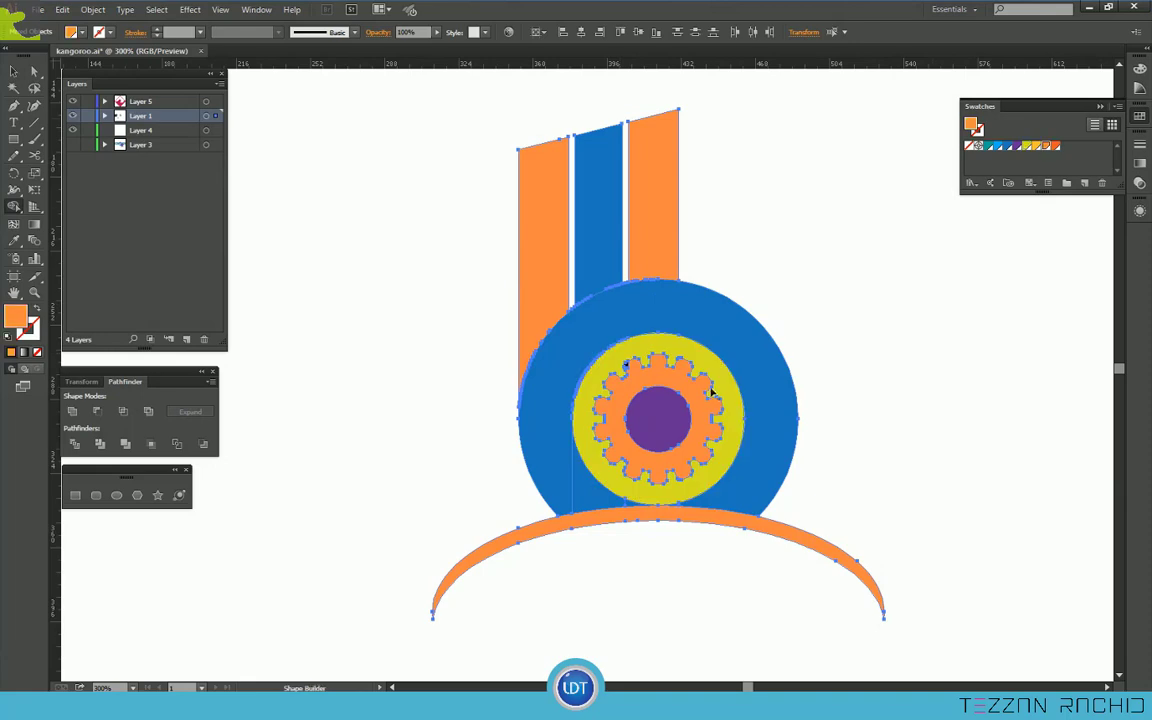
scroll(638, 417, up, 3)
drag(630, 303, 606, 282)
Merge the remaining blue ring pieces, including the sliver above the arc, and join the three strips to them as one blue shape.
click(1007, 146)
drag(422, 541, 508, 614)
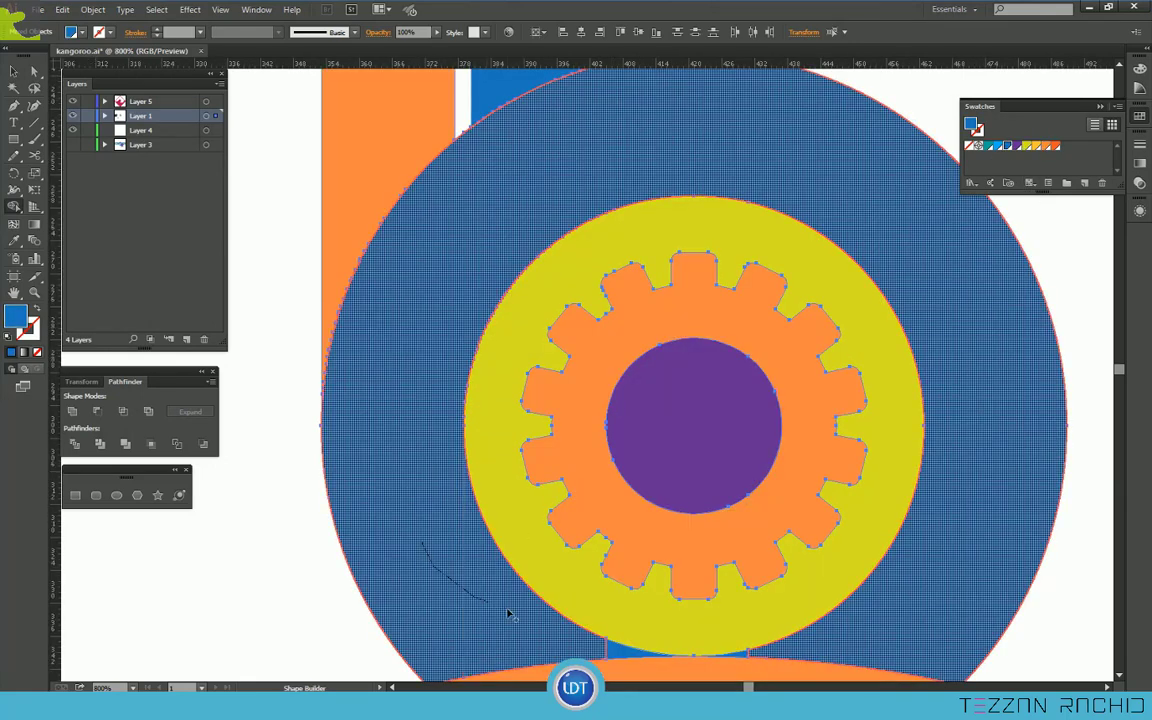
drag(770, 665, 748, 658)
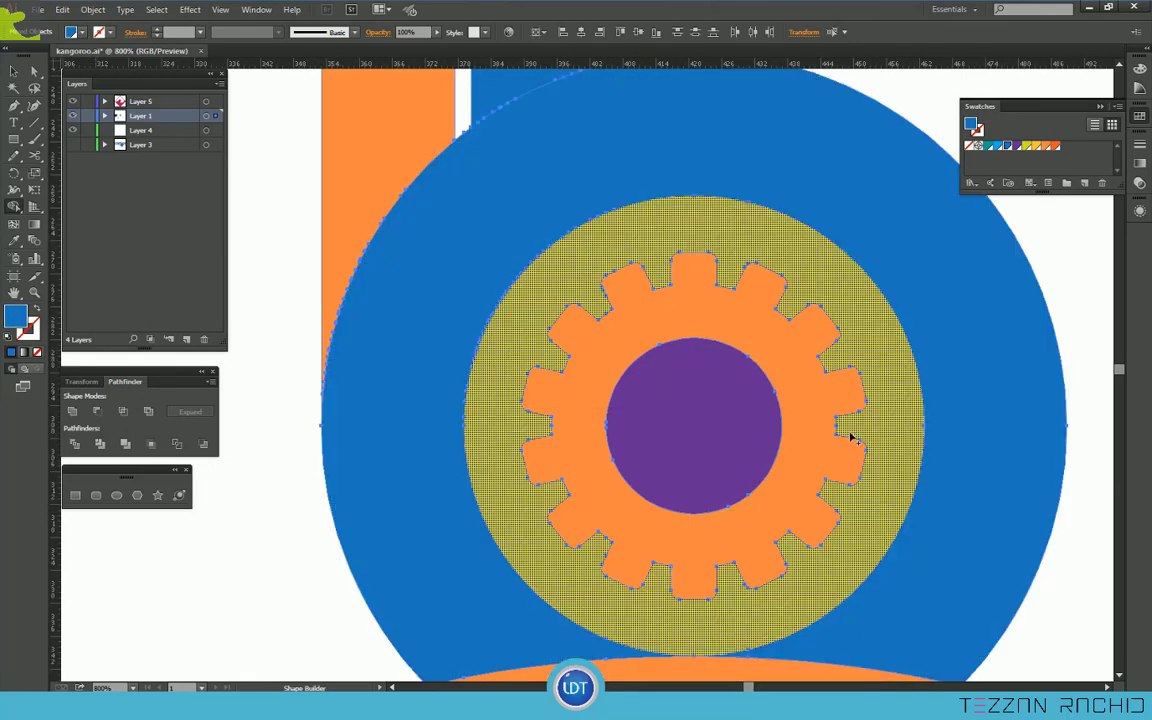
scroll(851, 437, down, 3)
mouse_move(660, 475)
mouse_down()
mouse_move(647, 393)
mouse_move(742, 332)
mouse_move(698, 347)
mouse_move(699, 393)
mouse_up()
scroll(755, 430, down, 2)
scroll(755, 430, down, 1)
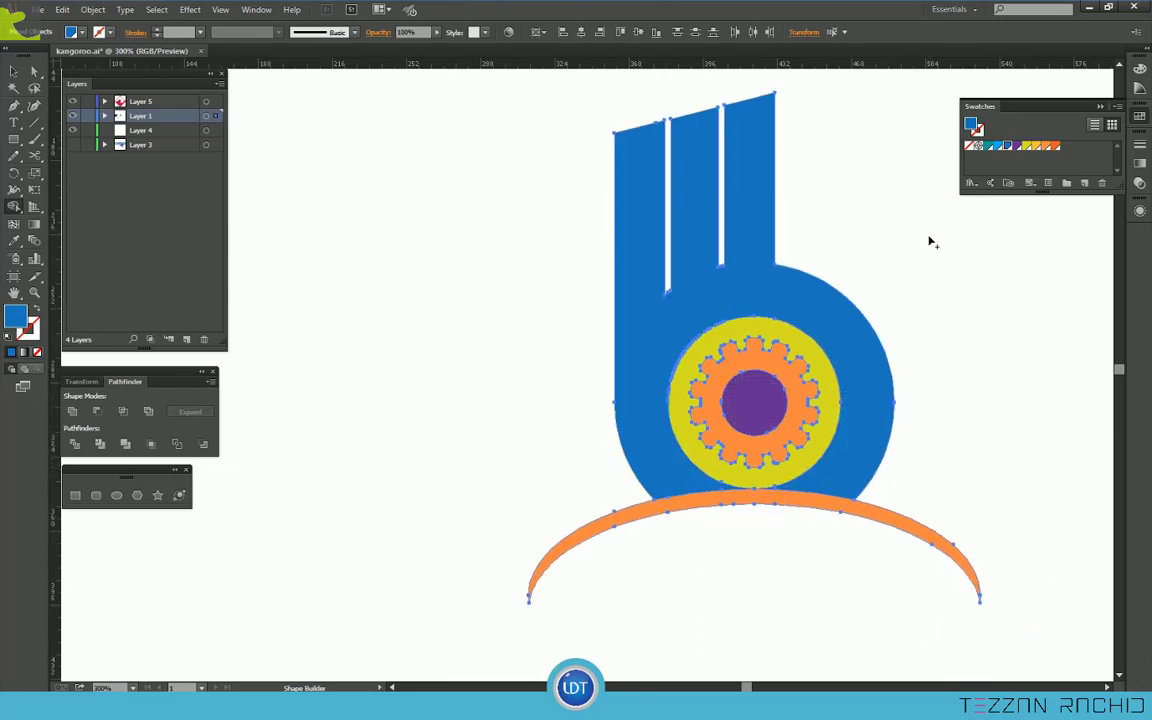
Fill the ring around the gear with purple and the gear's centre circle with yellow-green.
click(768, 345)
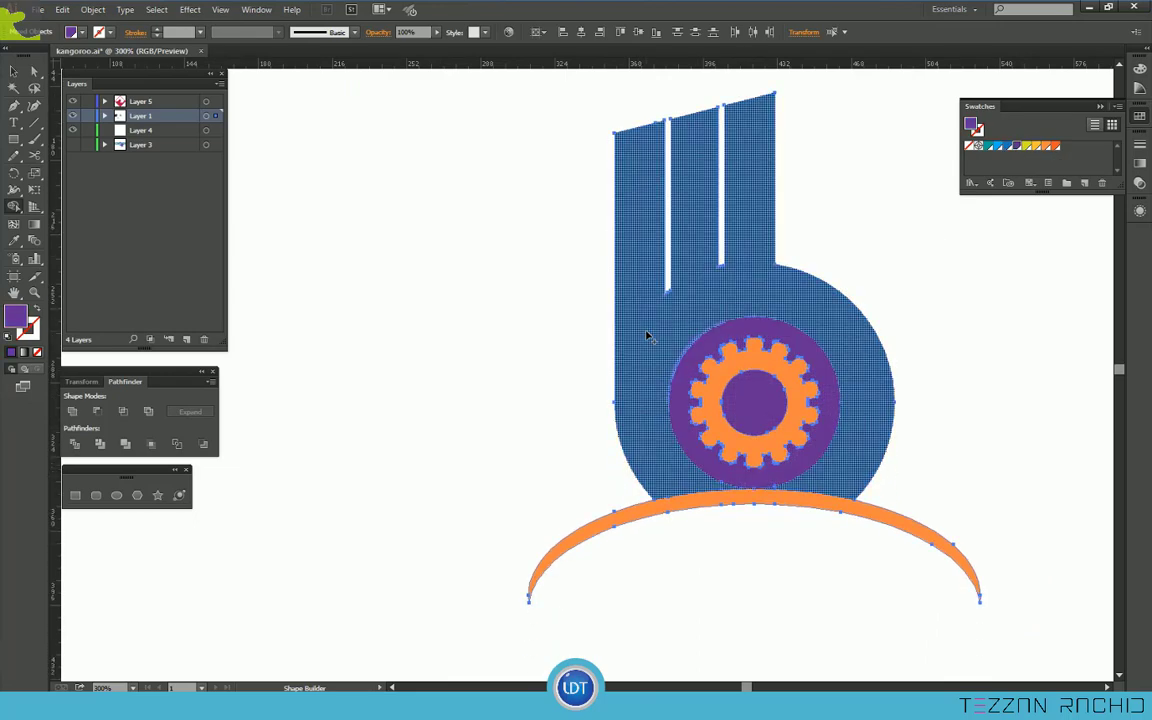
click(757, 402)
key(v)
click(1013, 356)
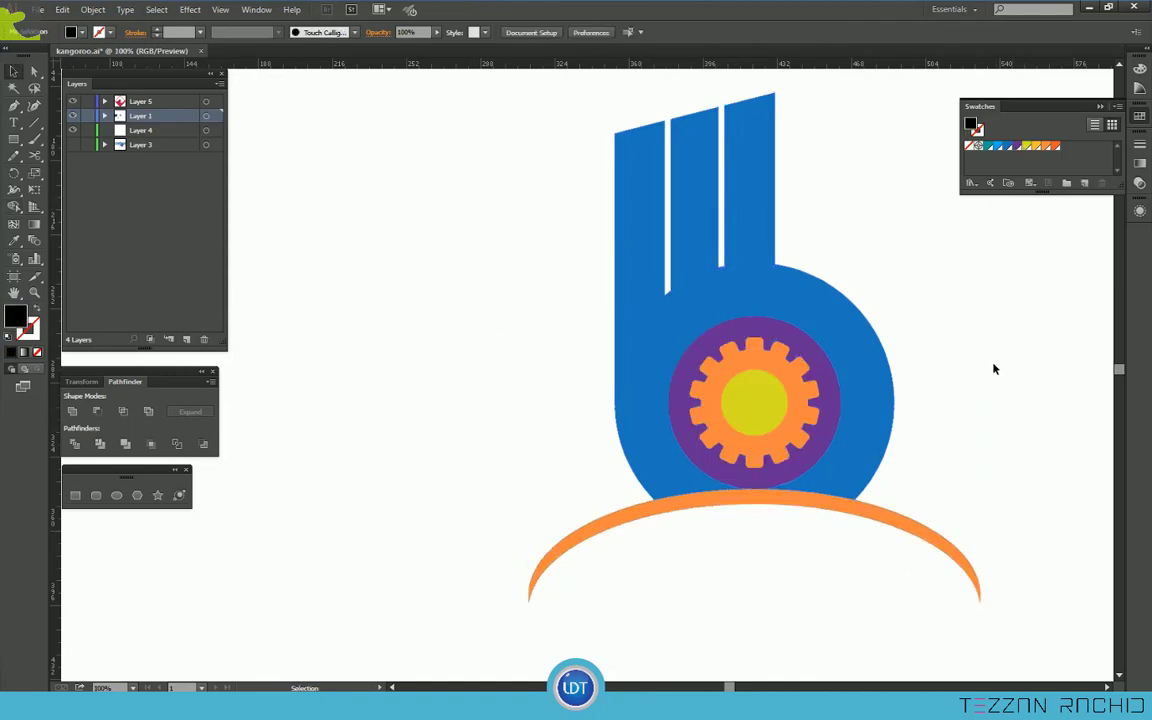
Delete the yellow-green circle at the gear's centre.
scroll(995, 368, down, 3)
scroll(995, 370, right, 4)
scroll(587, 580, down, 1)
scroll(587, 578, up, 1)
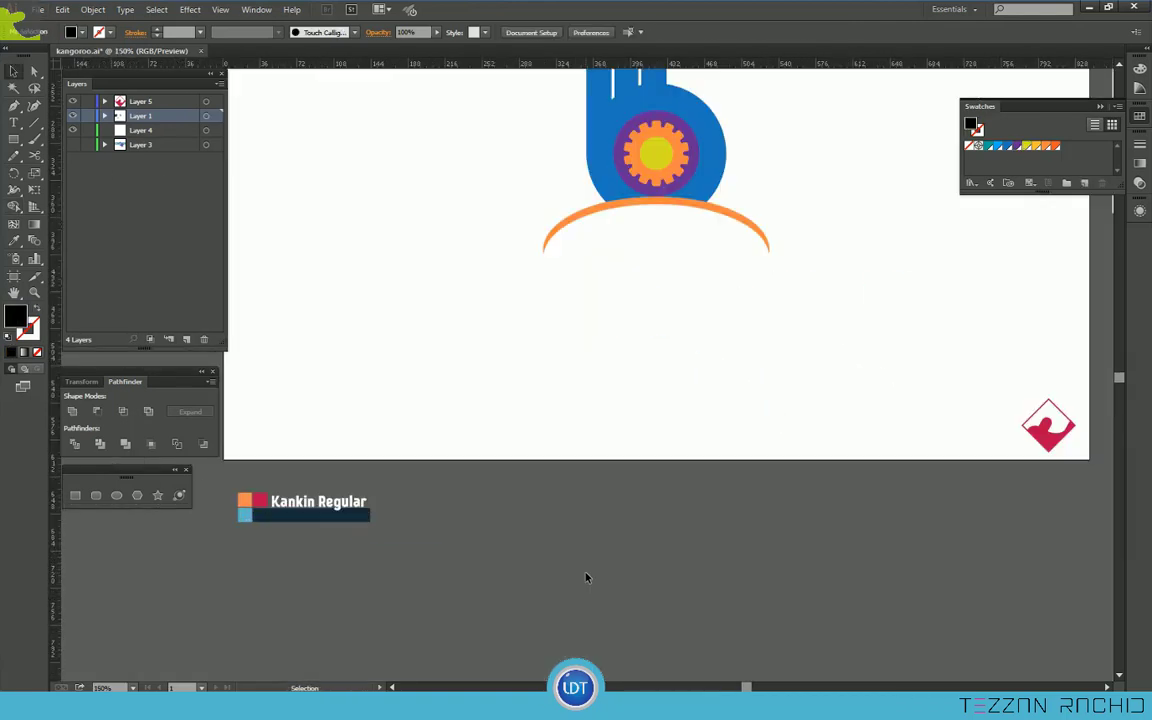
scroll(587, 578, up, 1)
scroll(587, 578, left, 1)
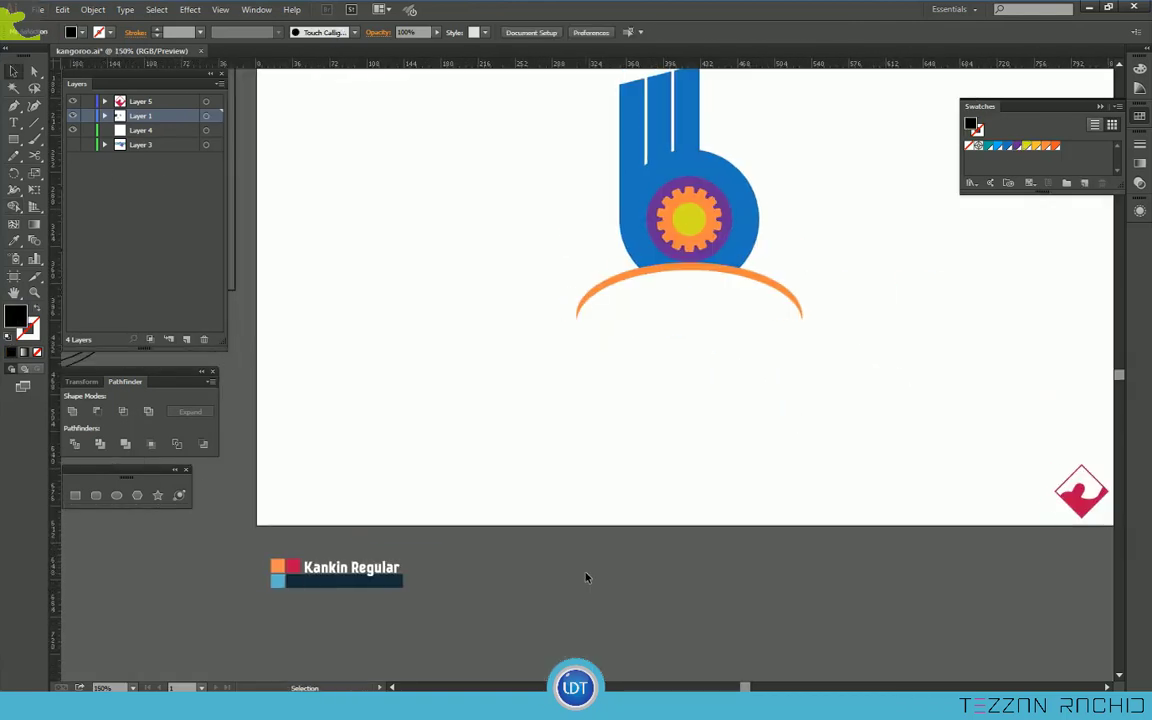
click(697, 226)
key(Delete)
Recolour the blue strips-and-ring shape with the dark navy sampled from the palette below the artboard.
scroll(473, 537, up, 1)
click(628, 221)
key(i)
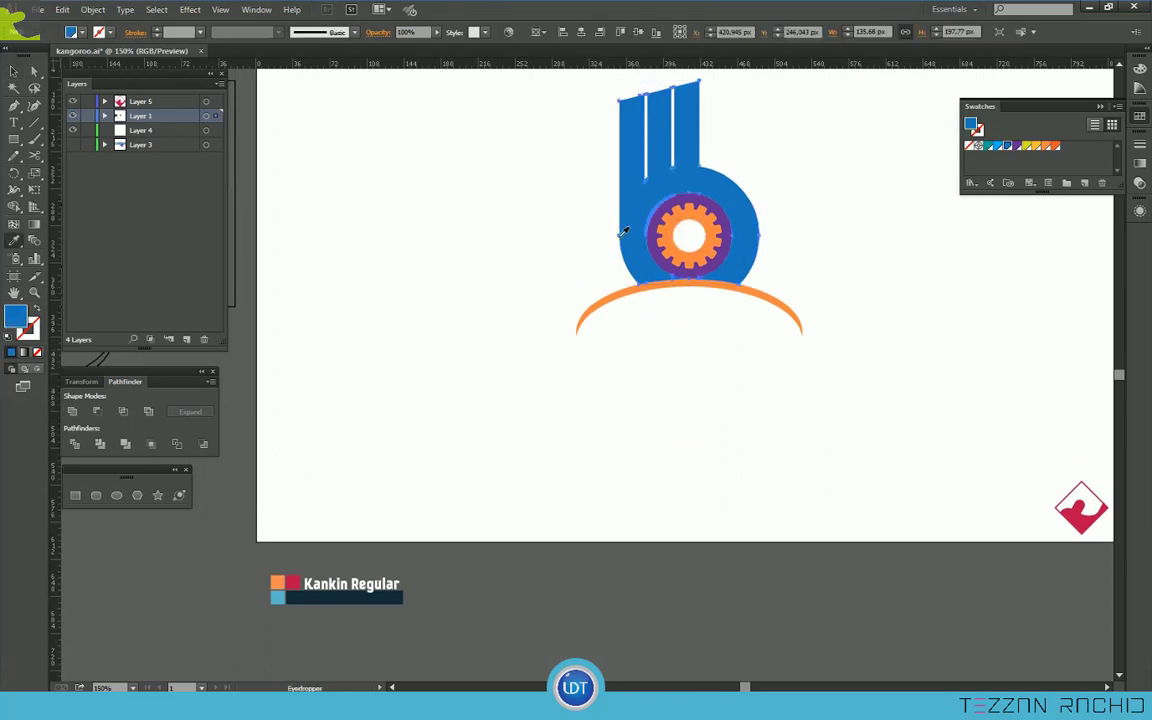
click(311, 598)
ctrl+click(590, 256)
Recolour the purple ring around the gear with the crimson sampled from the palette.
click(724, 206)
key(i)
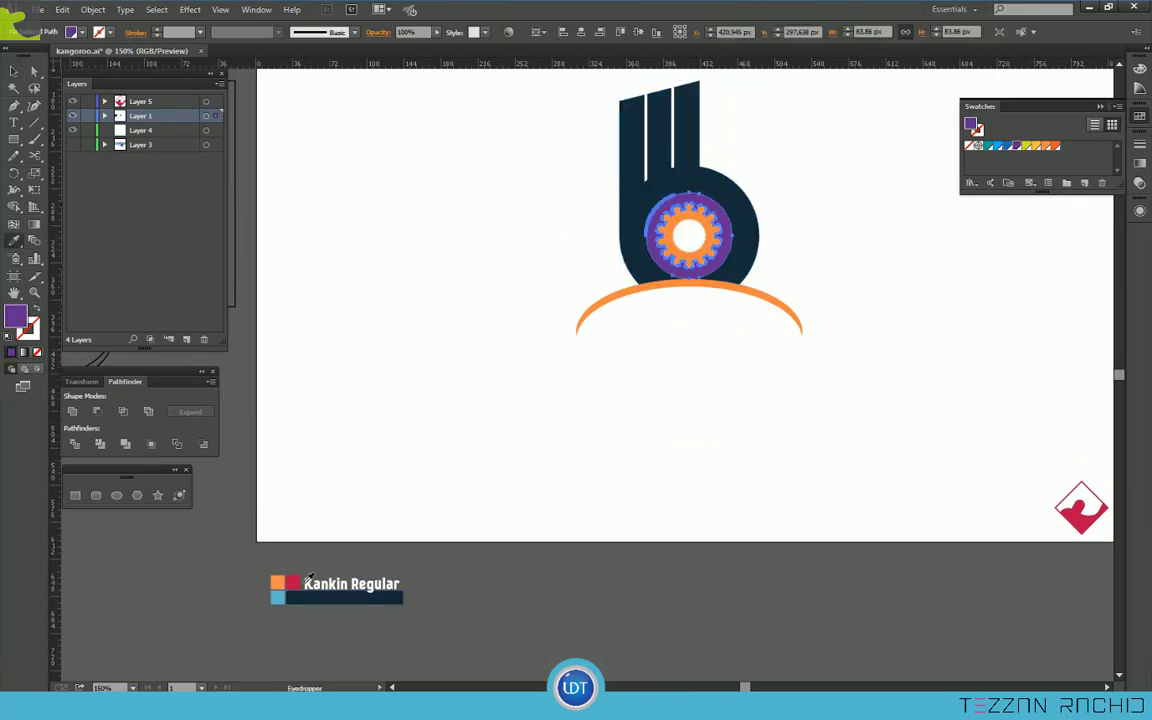
click(278, 581)
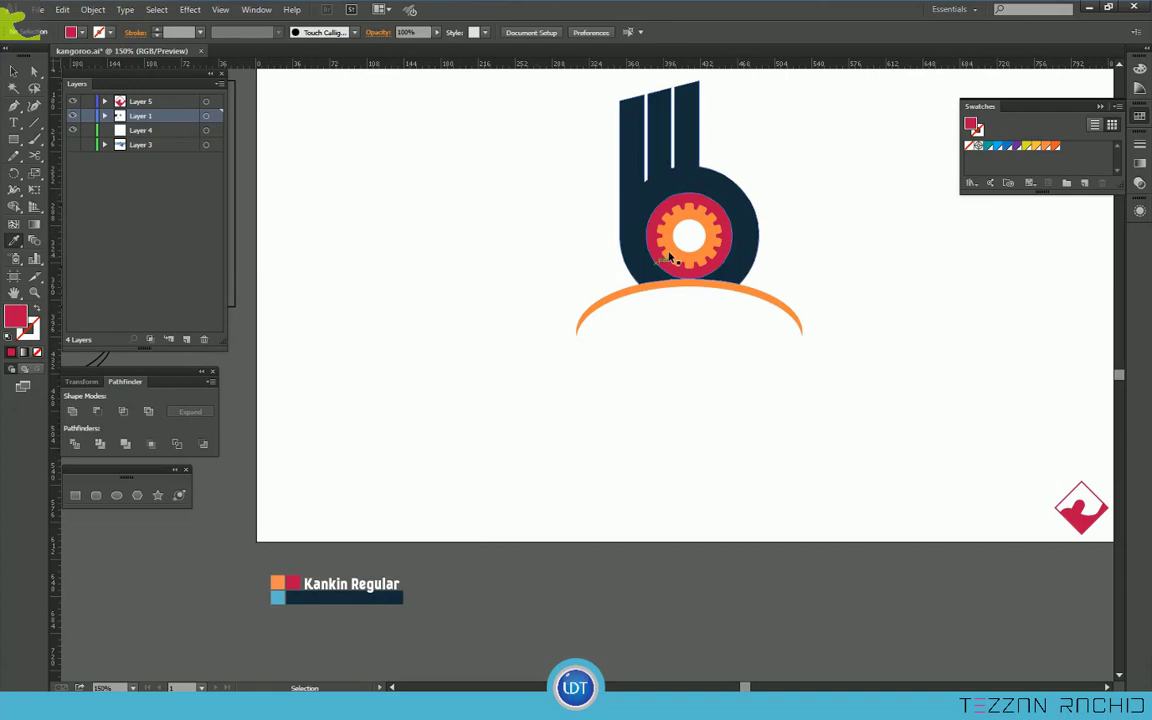
Recolour the gear with the light blue sampled from the palette below the artboard.
click(278, 598)
ctrl+click(473, 427)
ctrl+click(596, 308)
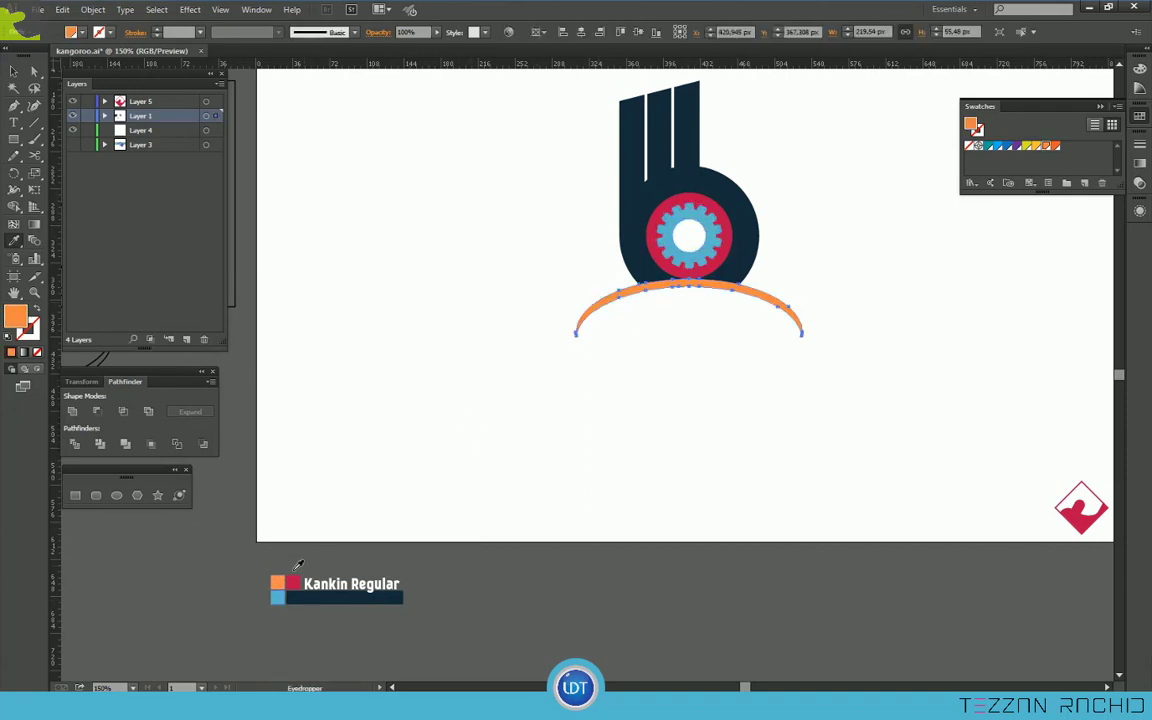
click(18, 78)
click(496, 399)
Round the upper-left corner of each of the three navy strips at their slanted tops.
scroll(495, 397, up, 1)
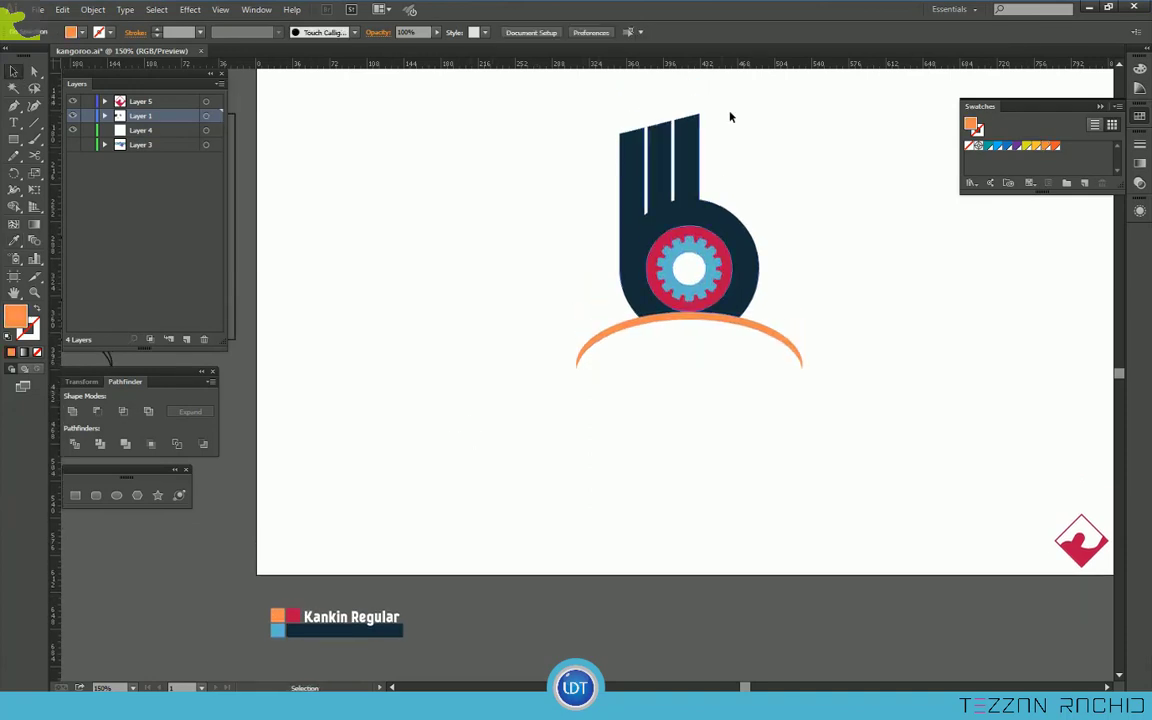
scroll(712, 110, up, 3)
scroll(627, 112, up, 1)
click(34, 72)
drag(328, 170, 457, 137)
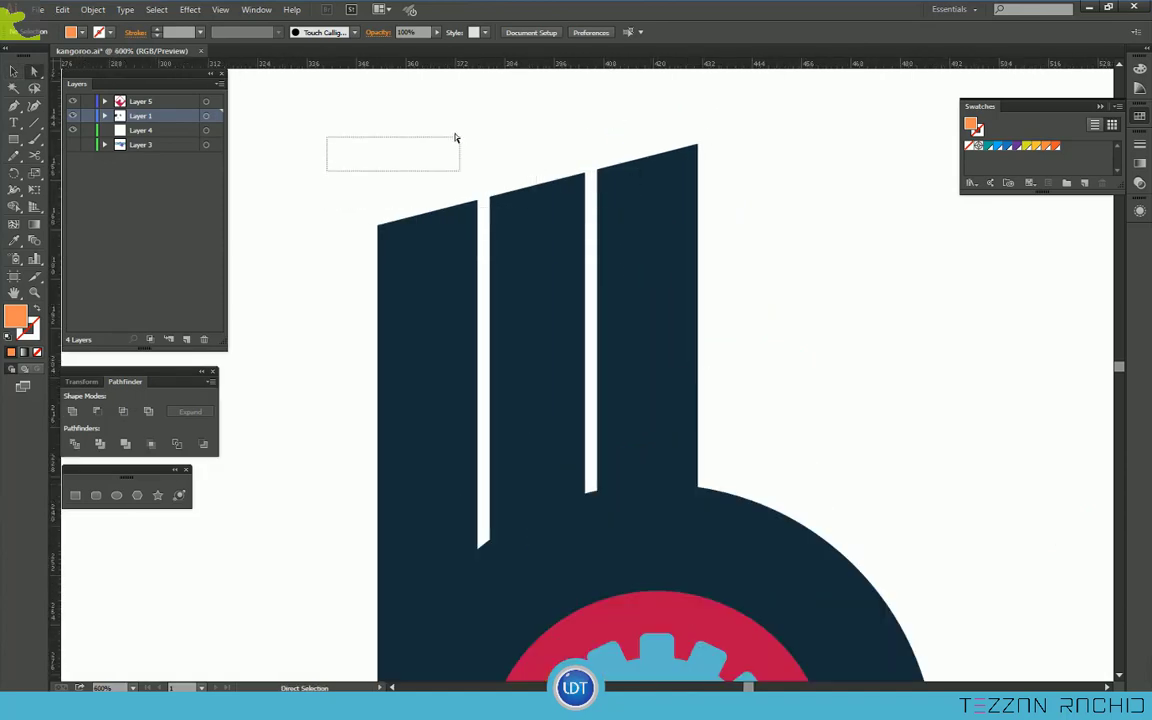
drag(345, 132, 611, 246)
drag(360, 207, 399, 258)
drag(484, 179, 493, 213)
drag(593, 150, 595, 182)
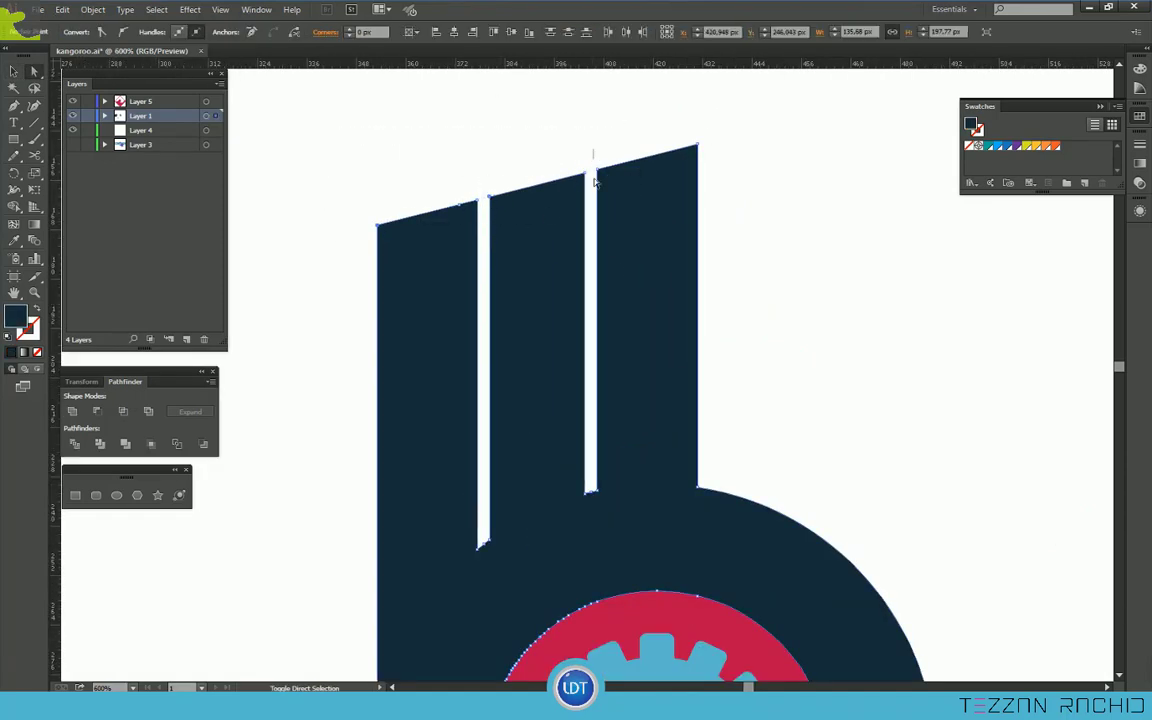
click(348, 30)
click(419, 165)
Round the lower ends of the two slots between the strips with a corner radius of 1.92 px.
scroll(715, 285, down, 2)
scroll(651, 428, up, 3)
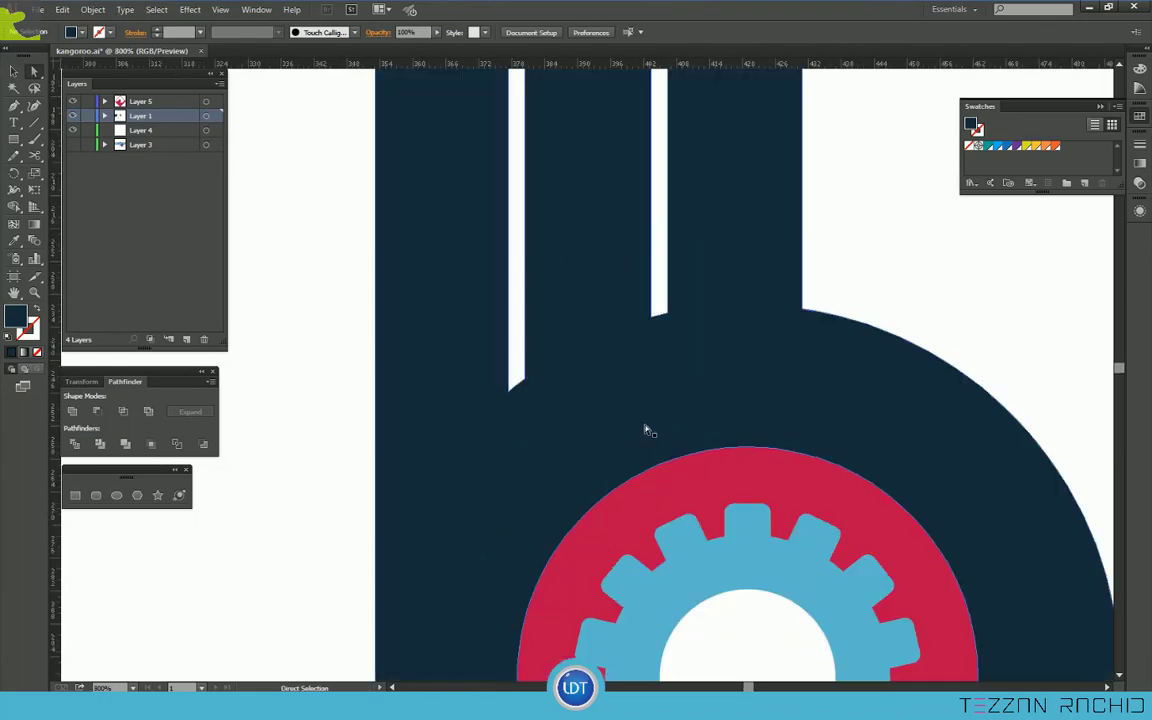
click(515, 380)
shift+click(659, 312)
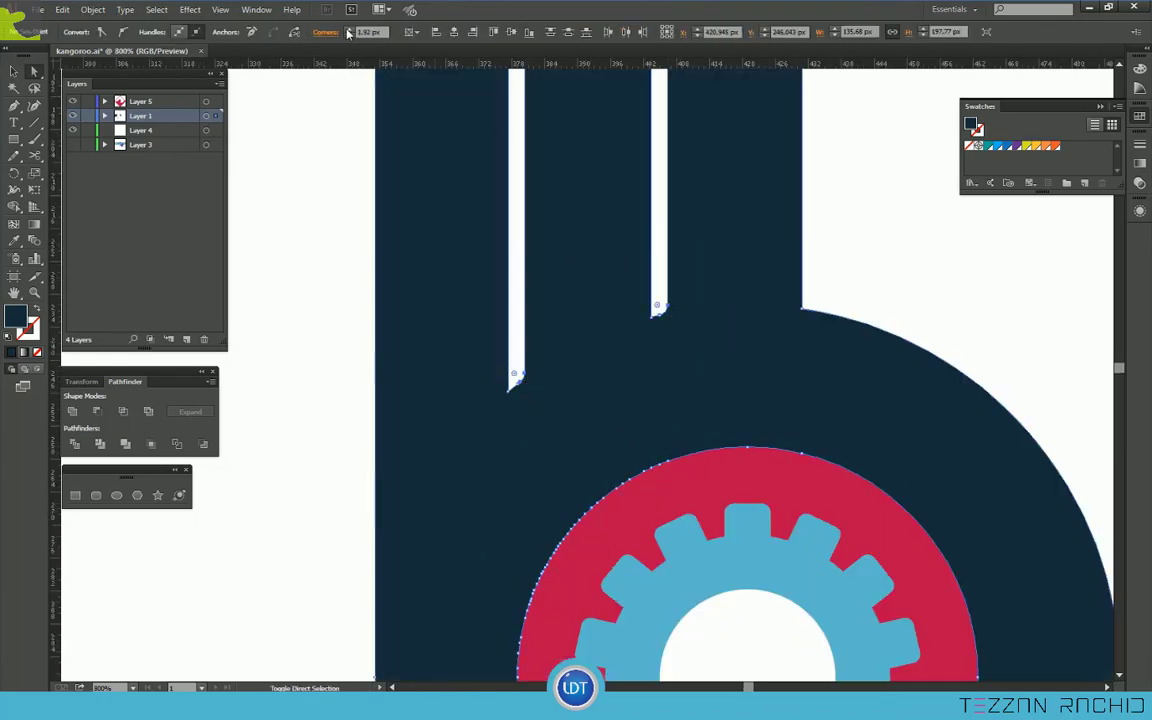
click(630, 309)
Duplicate the whole logo to the right of the original on the artboard.
scroll(630, 309, down, 2)
scroll(830, 370, down, 2)
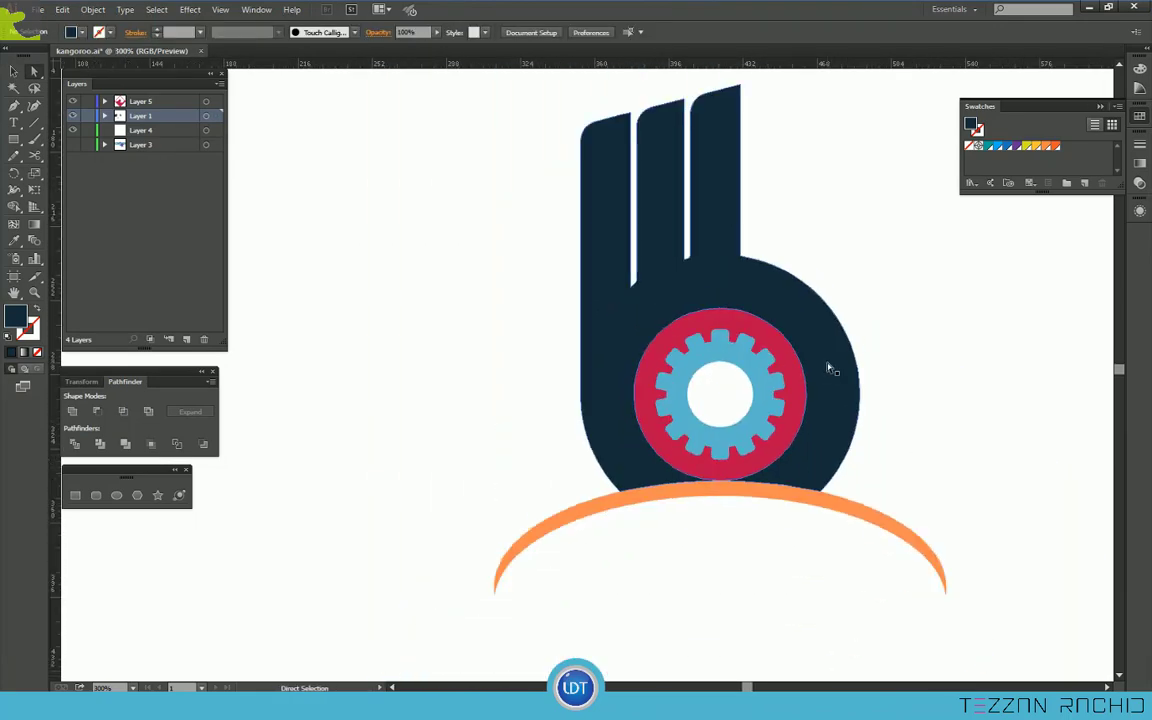
scroll(830, 368, down, 1)
scroll(913, 265, down, 2)
scroll(491, 237, right, 4)
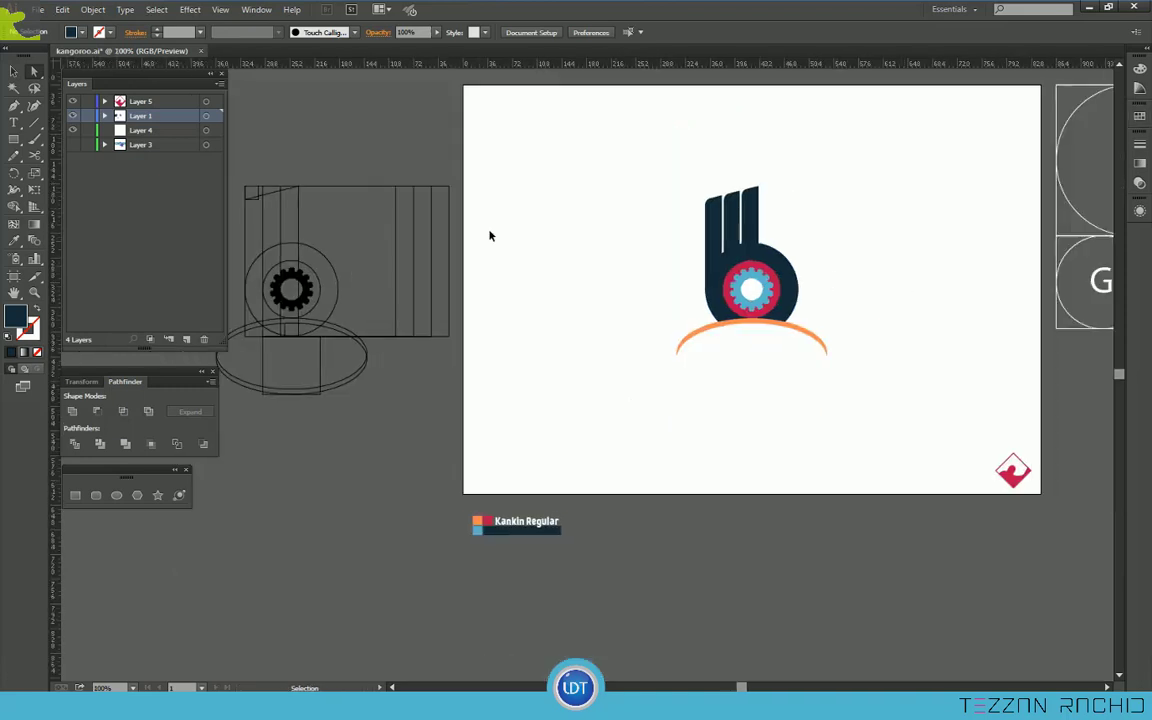
scroll(443, 328, up, 1)
scroll(672, 404, up, 1)
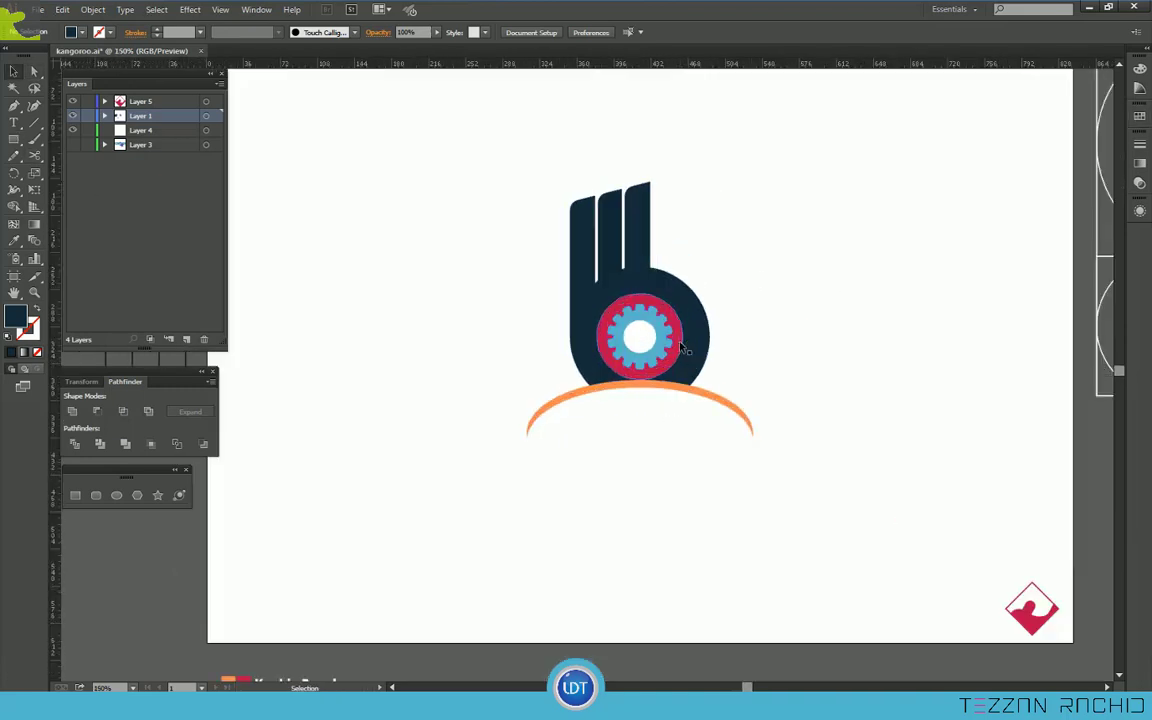
scroll(674, 272, down, 1)
drag(522, 185, 732, 362)
scroll(731, 363, right, 2)
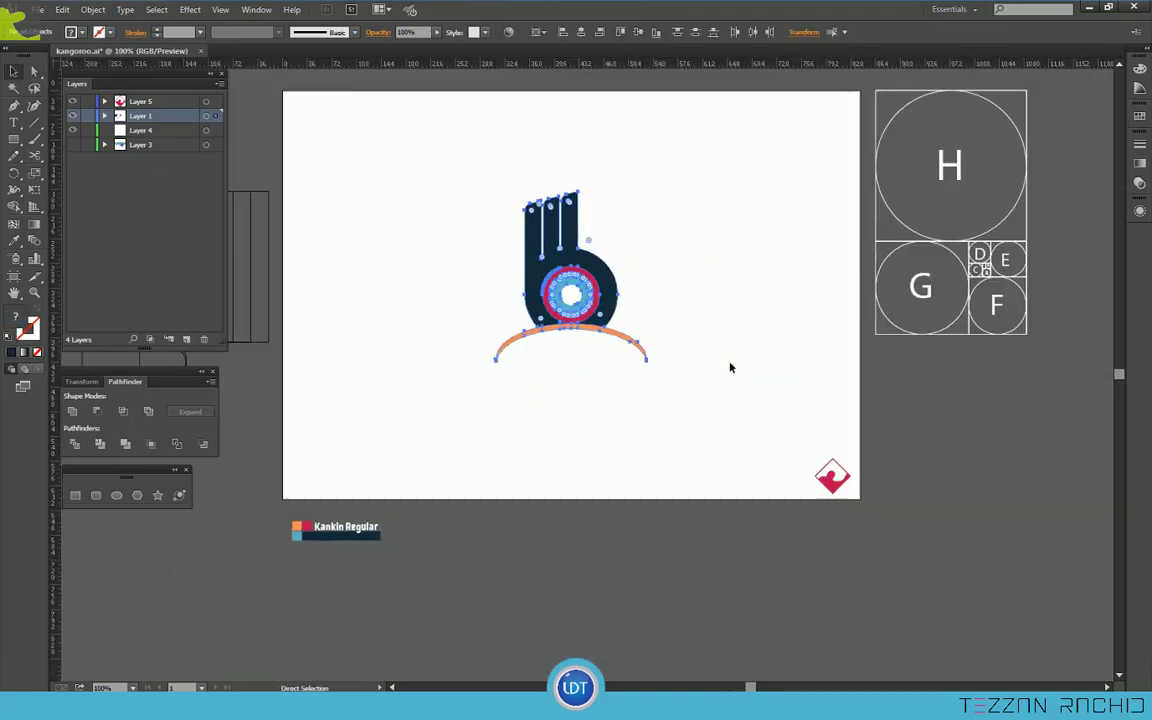
drag(534, 273, 718, 284)
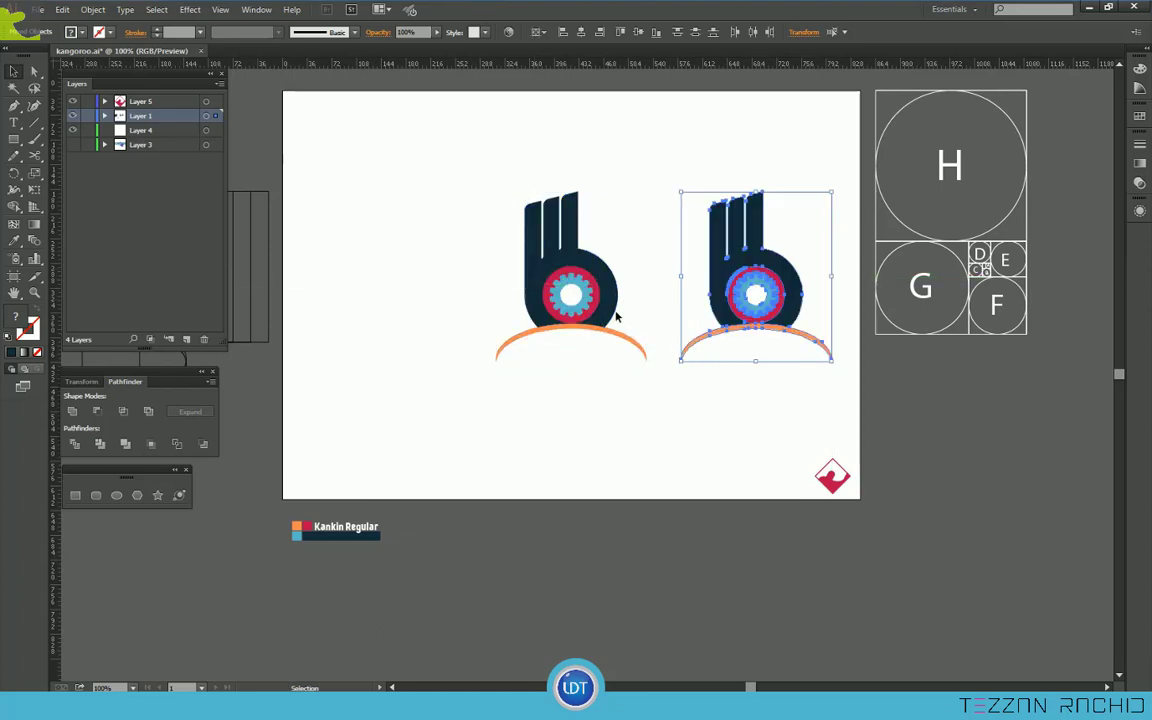
Delete the crimson ring around the gear in the duplicated logo.
click(550, 415)
click(740, 315)
key(Delete)
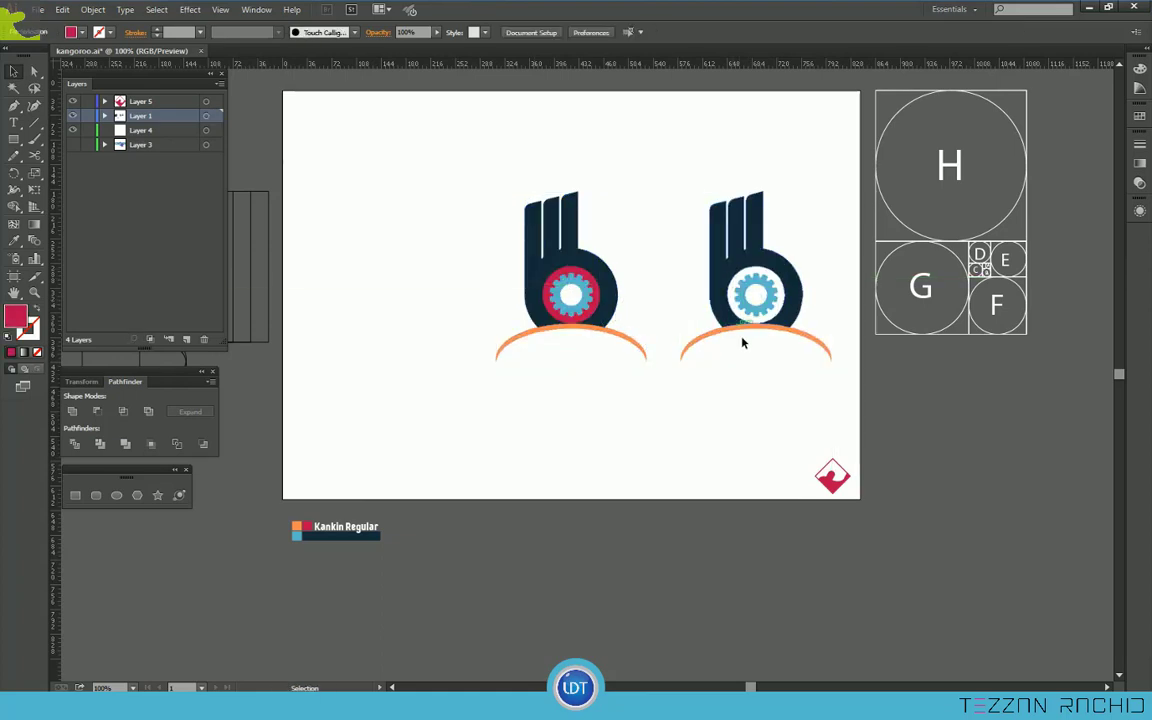
Delete the crimson ring around the gear in the original logo and remove the duplicated logo.
click(599, 281)
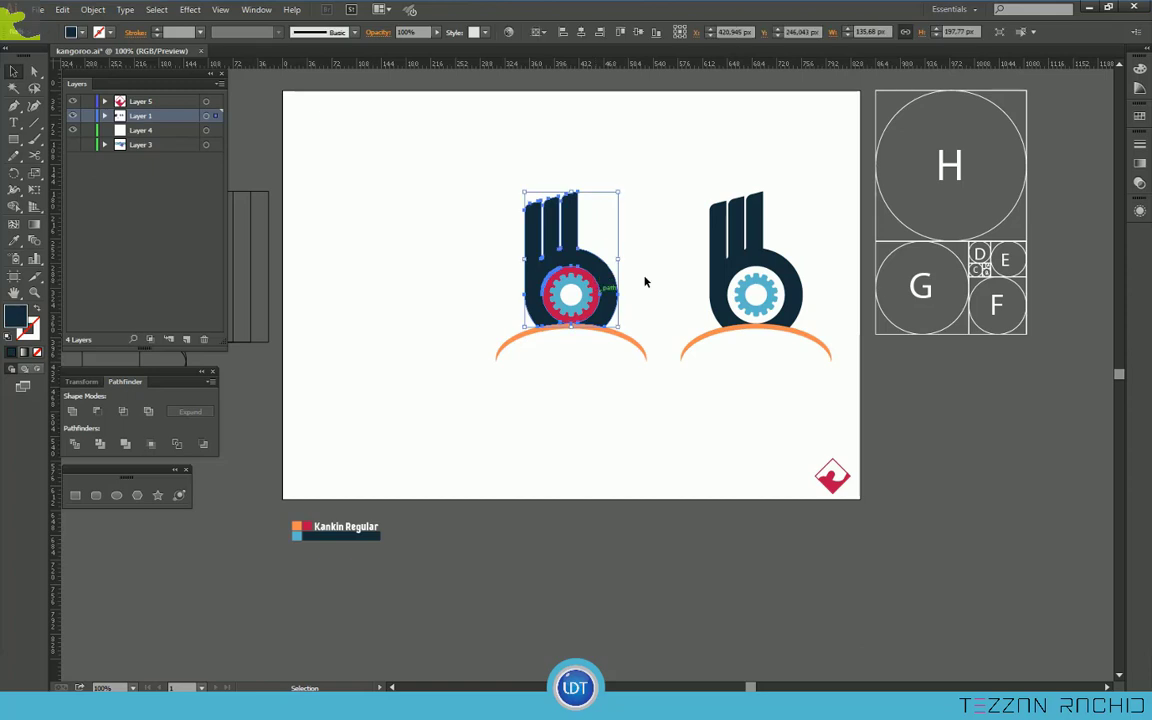
click(645, 279)
click(594, 284)
key(Delete)
drag(688, 160, 812, 338)
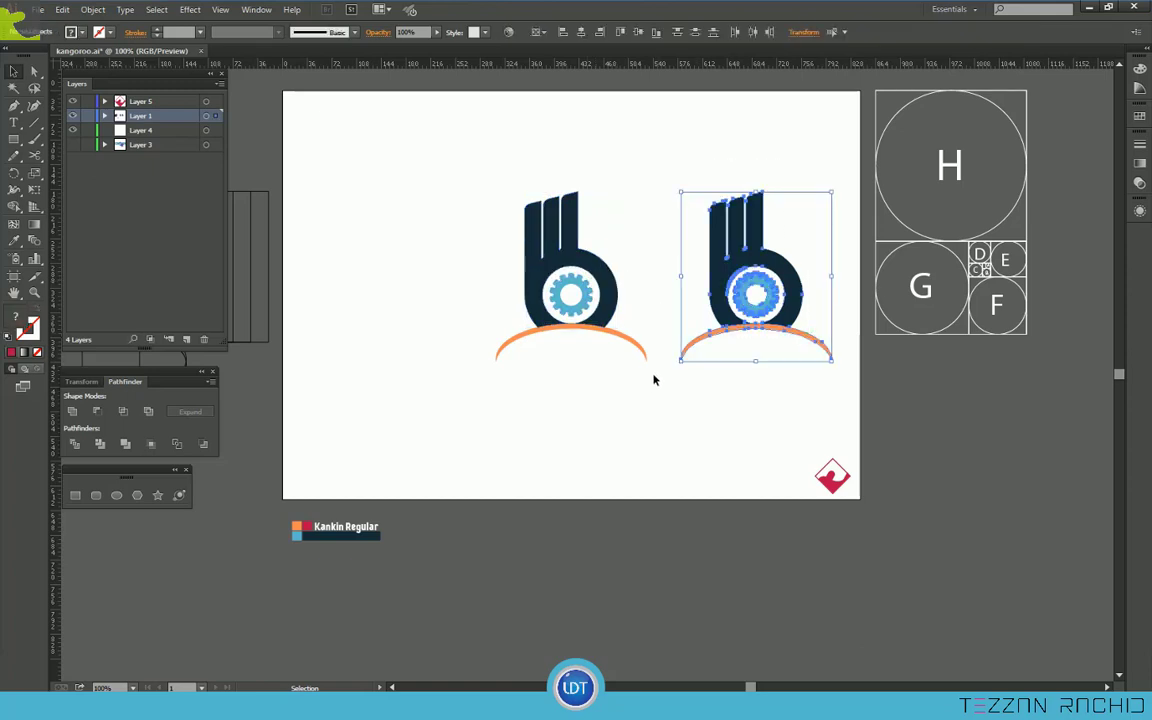
key(Delete)
Recolour the orange arc under the wheel with the crimson sampled from the palette.
click(638, 350)
key(i)
click(310, 526)
key(v)
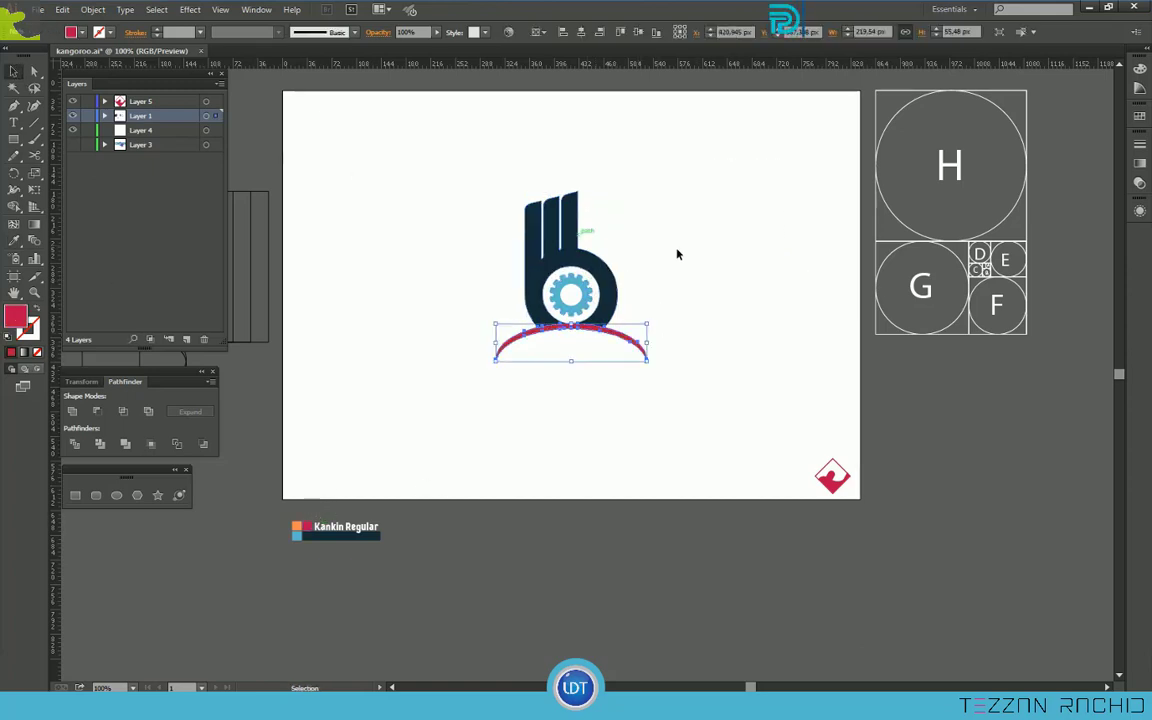
click(689, 296)
Place an orange copy of the "Kankin Regular" text at about 35 pt below the arc and centre it horizontally on the arc.
drag(367, 527, 702, 401)
key(i)
key(v)
click(617, 356)
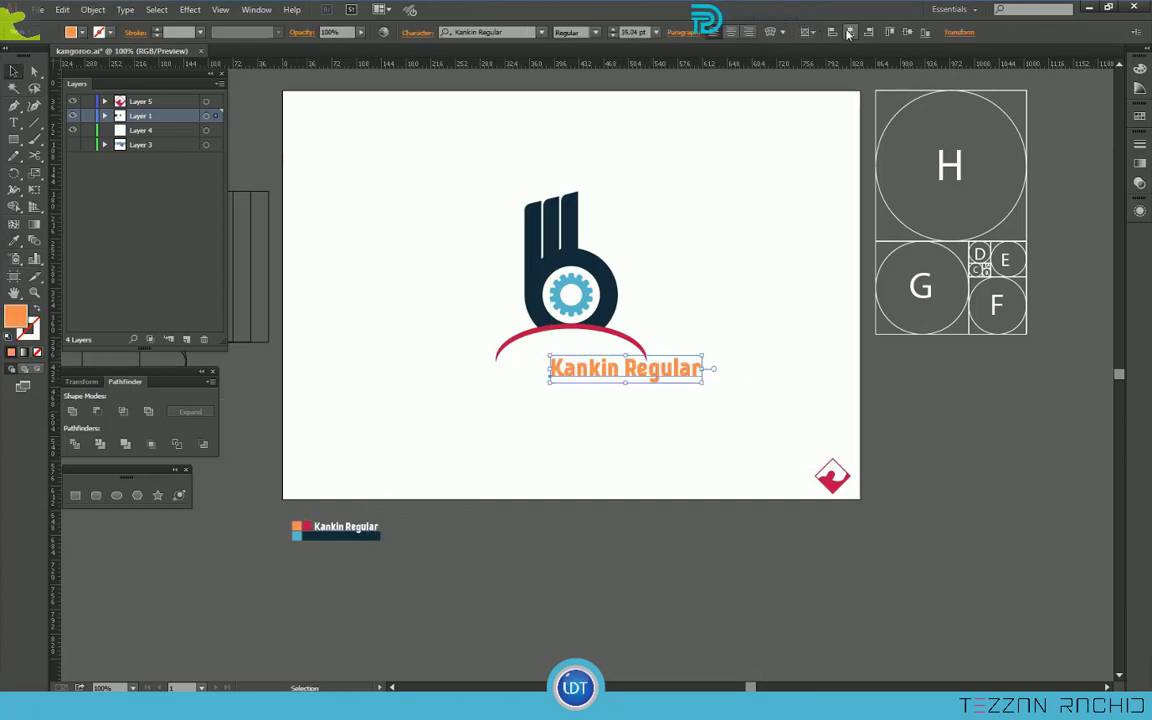
click(850, 32)
Replace the wording of the orange text with "BriCool".
double_click(574, 370)
key(ctrl+a)
text(B)
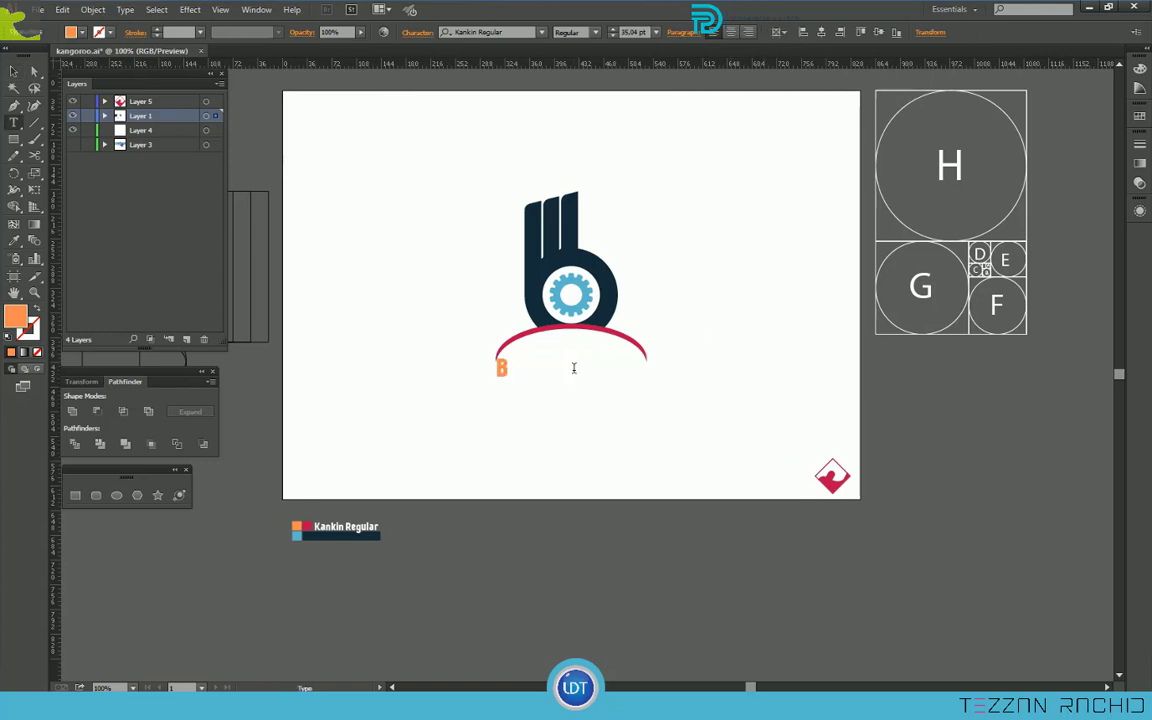
text(ricool)
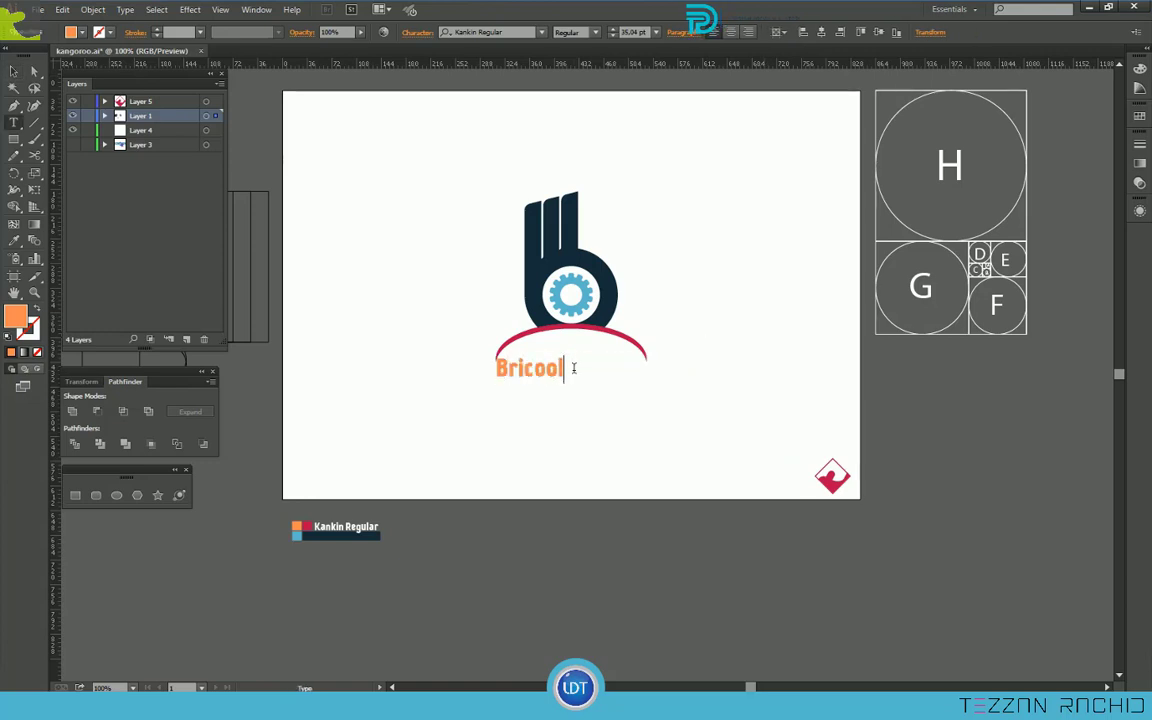
key(BackSpace)
key(BackSpace)
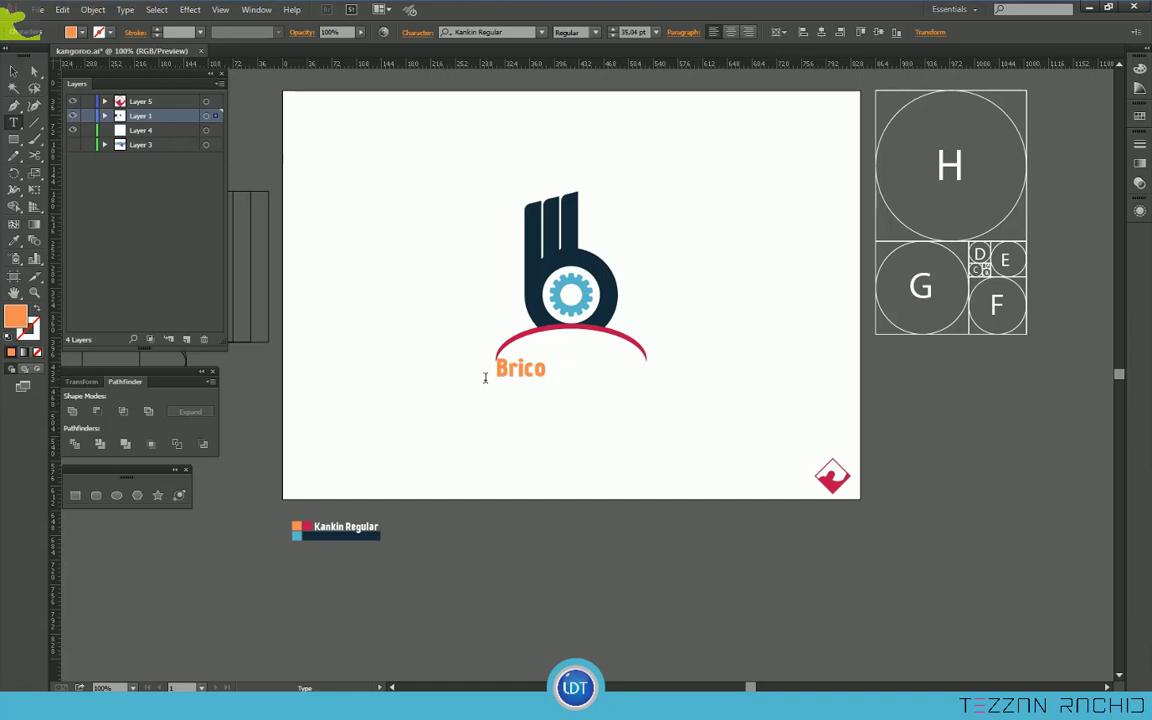
text(ol)
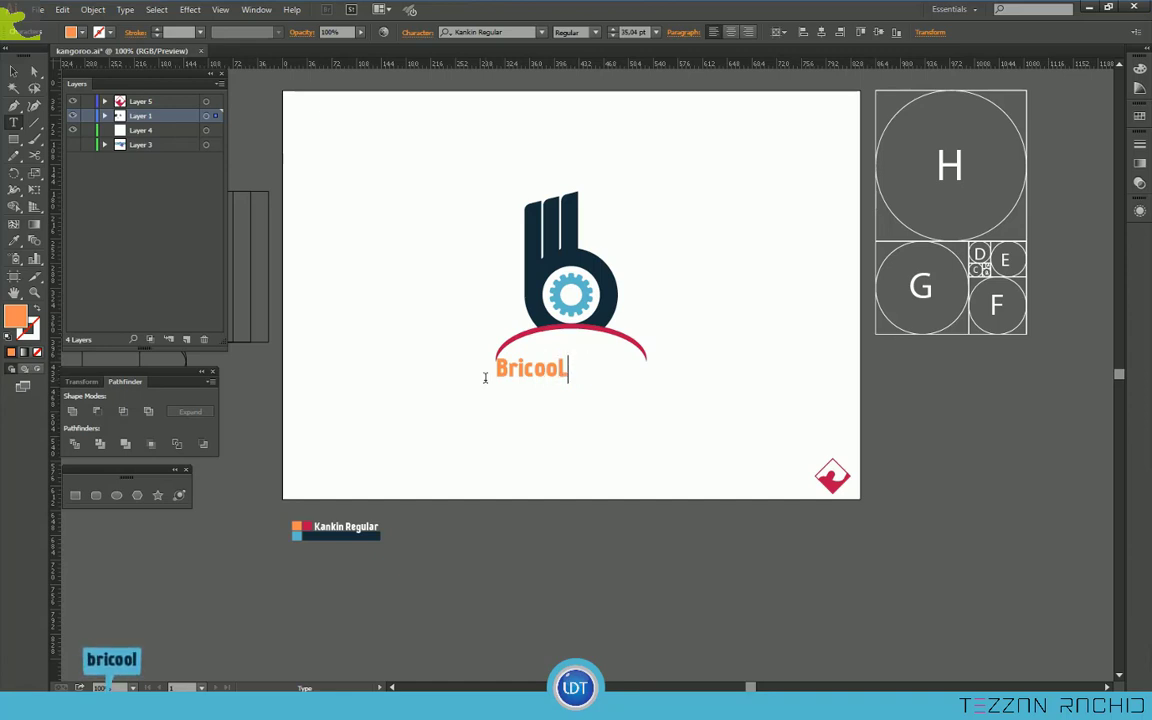
click(534, 373)
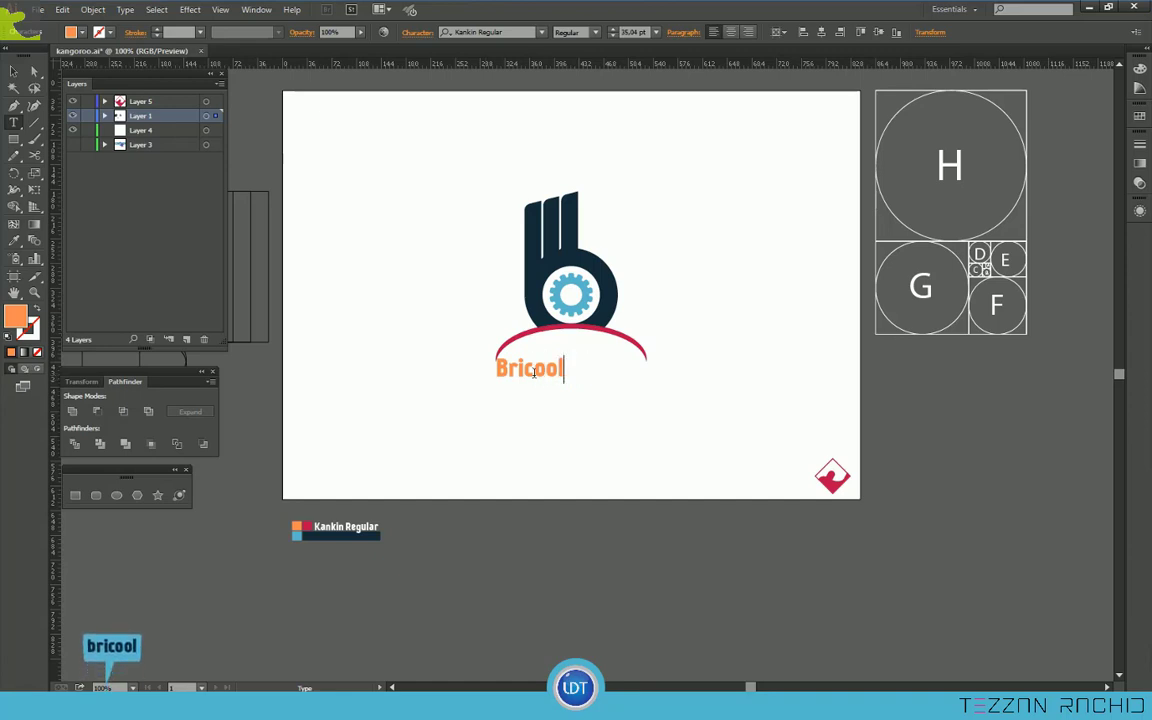
key(BackSpace)
text(C)
Enlarge the BriCool text to about 61 pt and centre it under the crimson arc.
click(14, 72)
drag(564, 383, 598, 367)
click(661, 225)
Convert the BriCool text to outlines.
scroll(615, 366, up, 3)
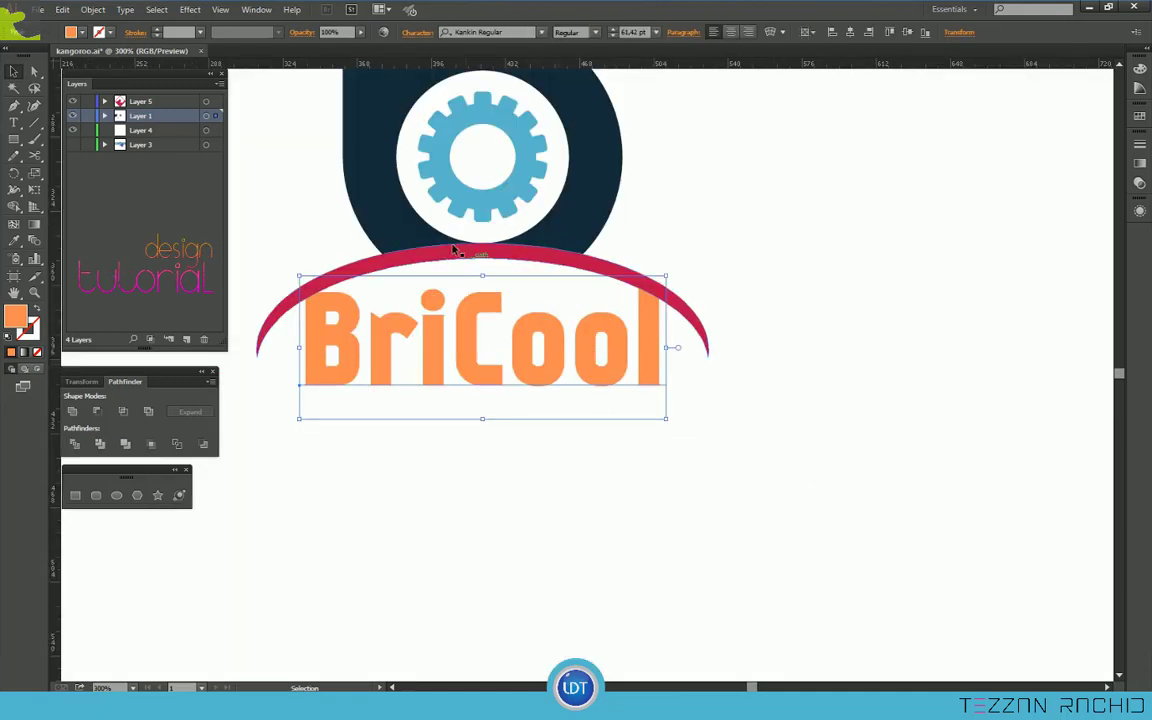
click(92, 9)
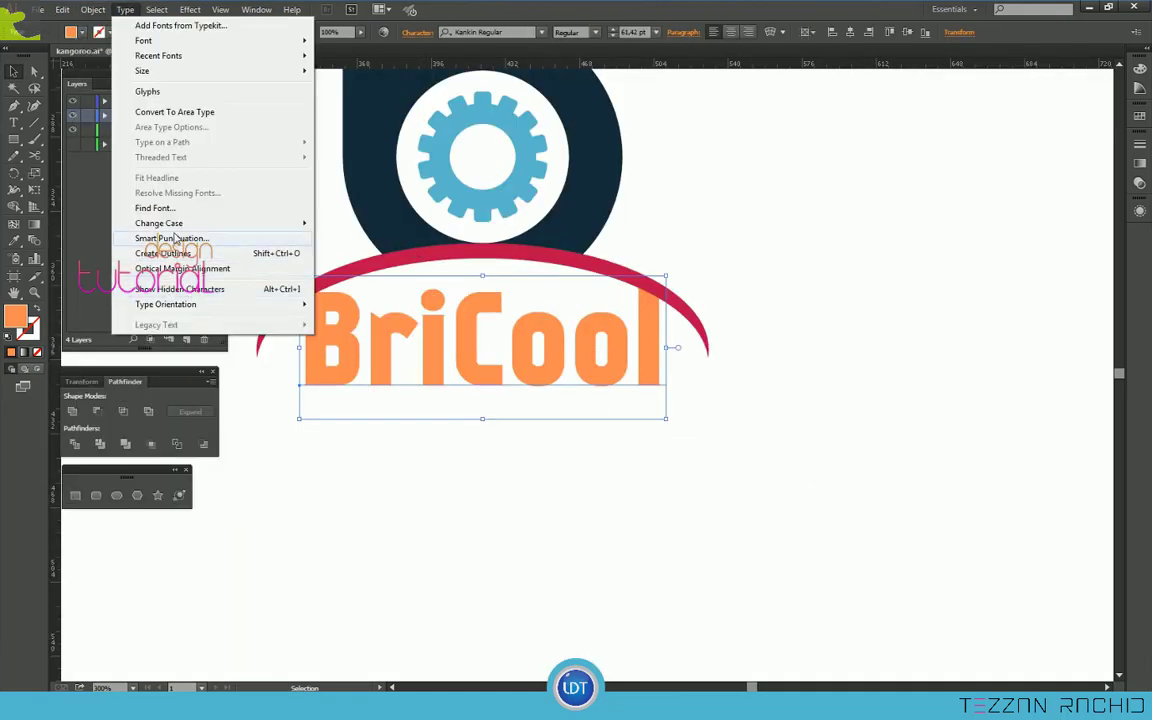
click(165, 253)
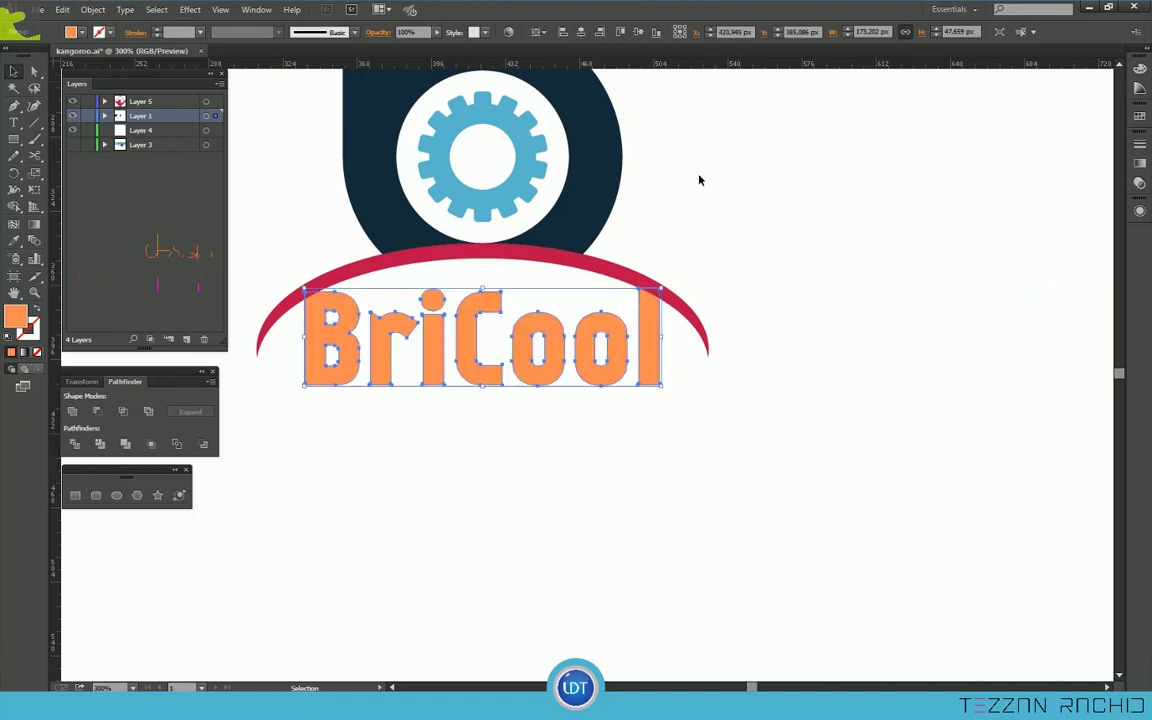
click(732, 346)
Split the top of the letter l where it crosses the crimson arc using Shape Builder.
drag(728, 286, 581, 339)
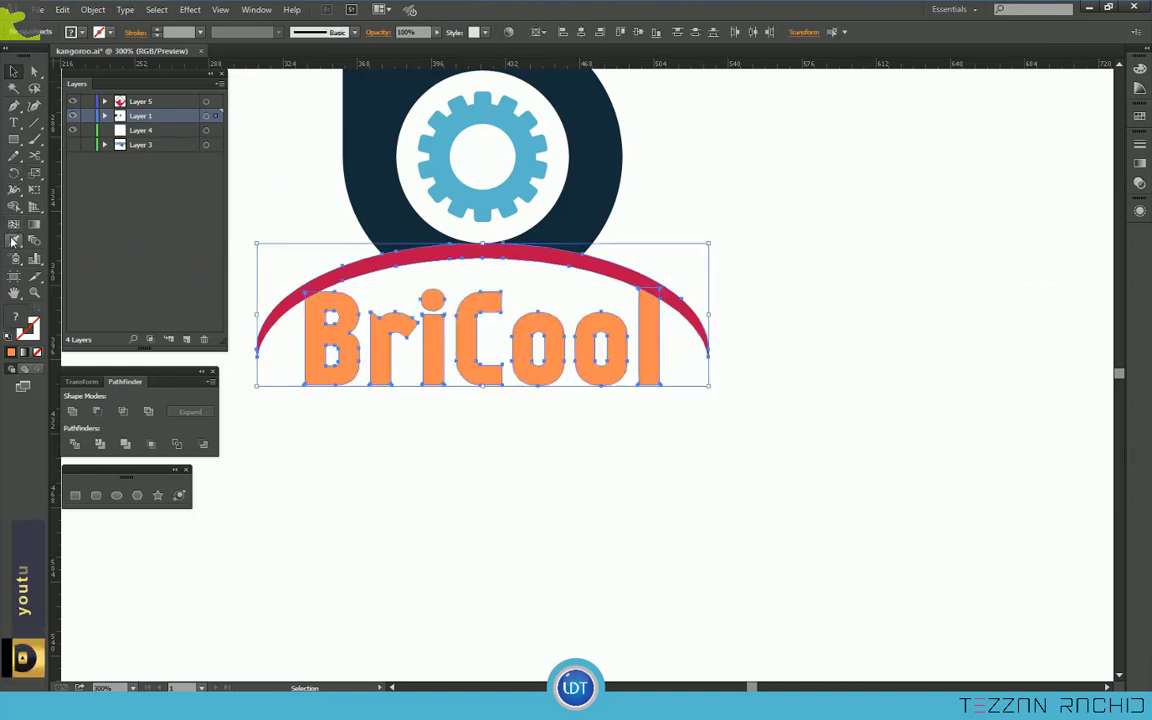
key(shift+m)
click(14, 72)
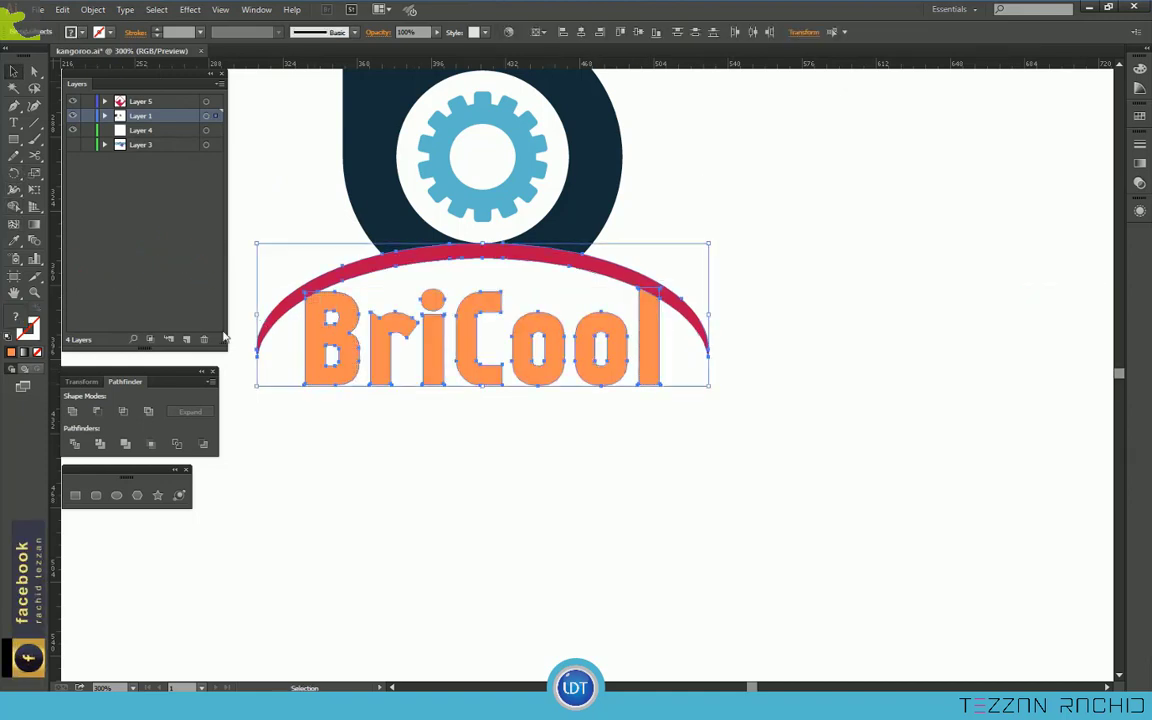
click(290, 415)
Move the BriCool lettering slightly down from the arc and ungroup it.
drag(465, 349, 465, 361)
right_click(568, 344)
click(606, 427)
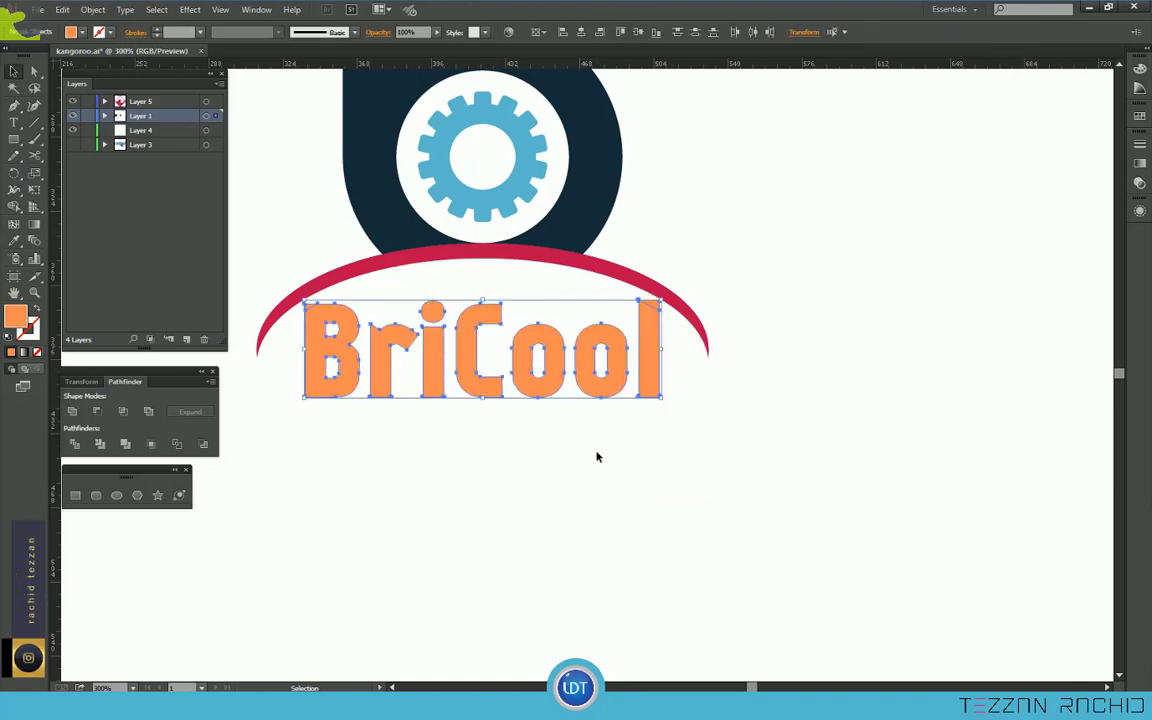
Remove the leftover top corner of the letter l and nudge the BriCool lettering up closer to the arc.
click(598, 456)
drag(393, 442, 600, 365)
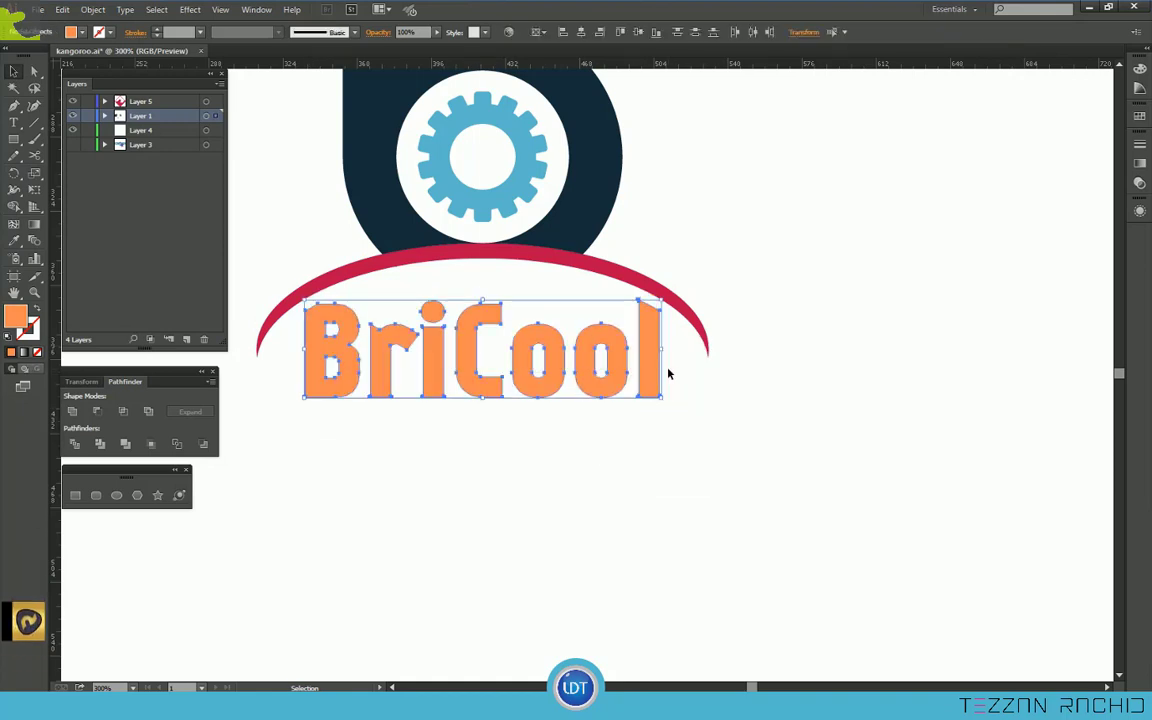
key(Up)
key(Up)
key(Down)
key(Down)
click(784, 318)
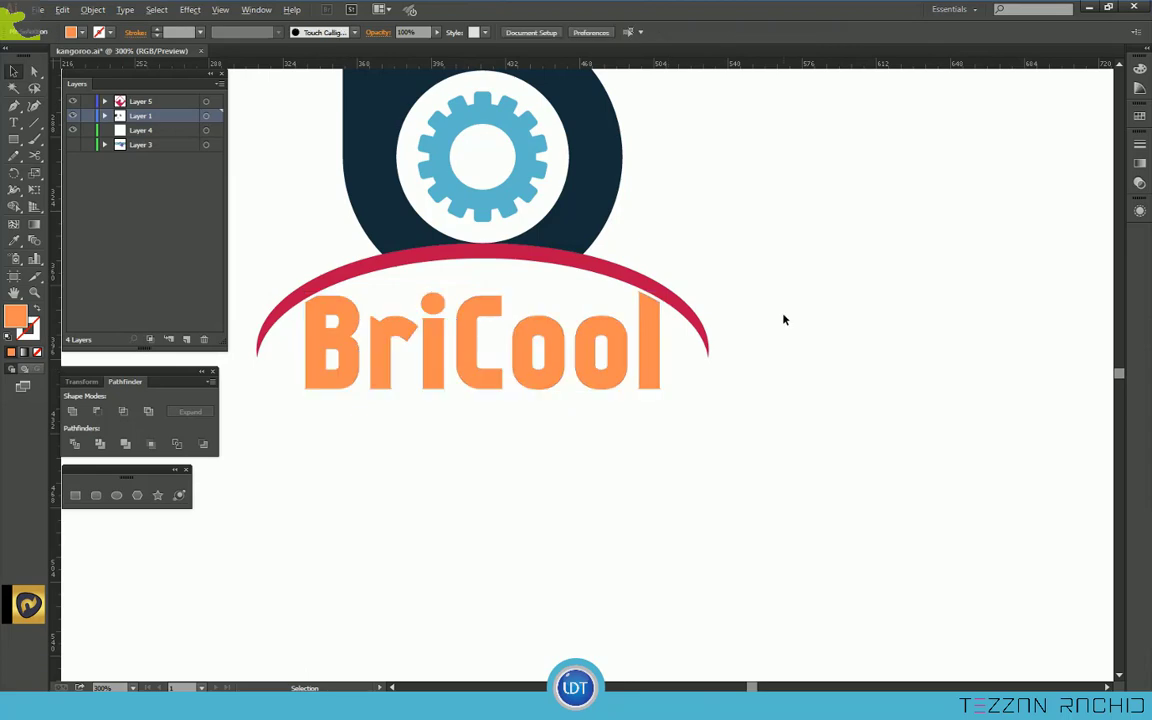
Paste a copy of the navy b shape directly in front of the original.
scroll(784, 345, down, 1)
scroll(784, 346, up, 2)
scroll(785, 348, down, 1)
scroll(782, 345, down, 1)
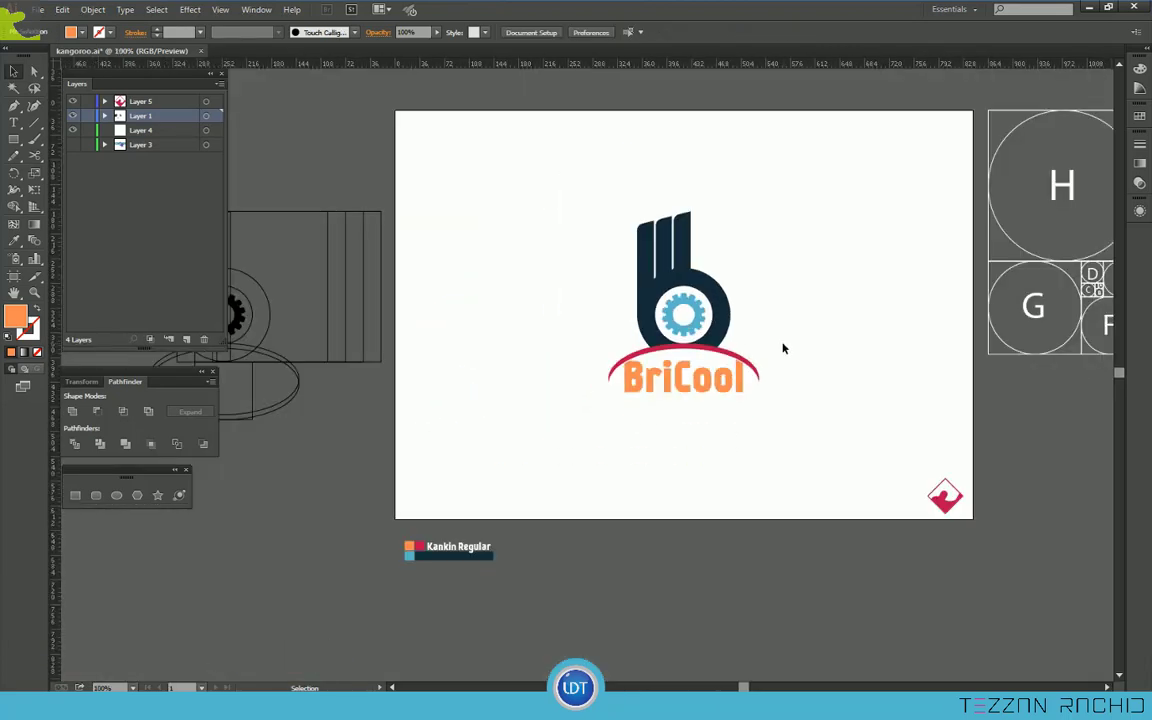
click(630, 255)
click(63, 10)
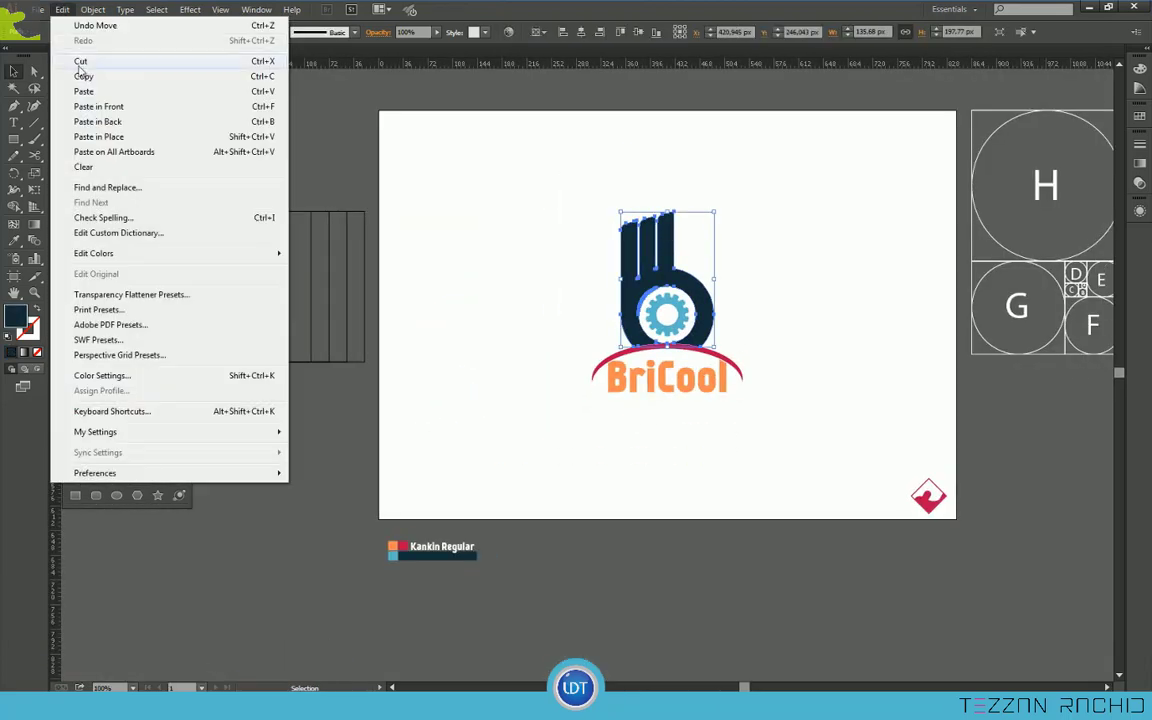
click(97, 110)
Fill the front copy of the b shape with a white linear gradient whose end stop has 0% opacity.
click(1140, 164)
click(1036, 232)
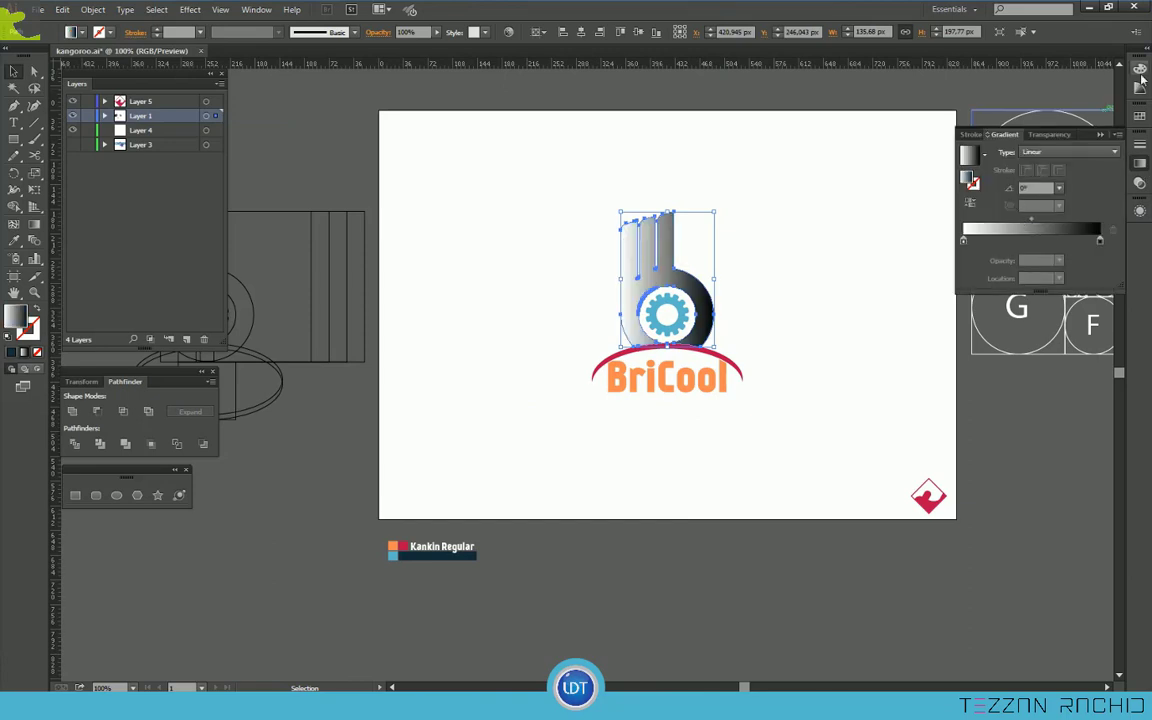
click(1145, 48)
click(1126, 485)
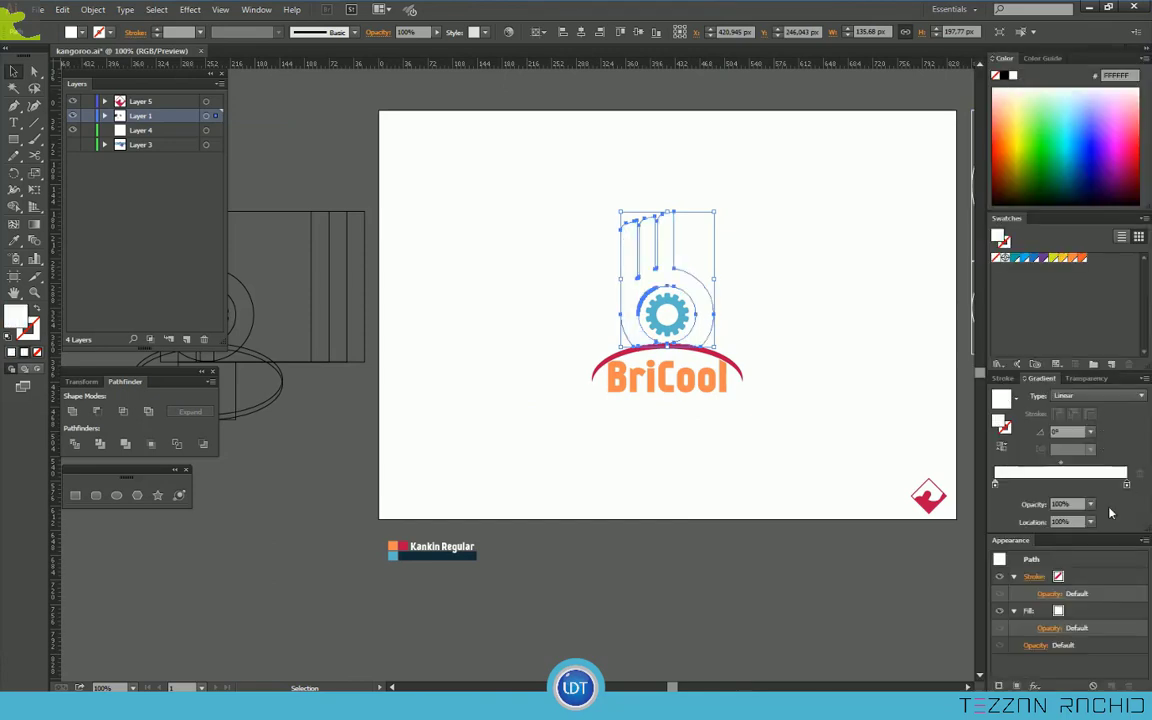
click(1091, 504)
click(1112, 521)
Try angling the white linear gradient diagonally and vertically across the front b shape.
click(34, 225)
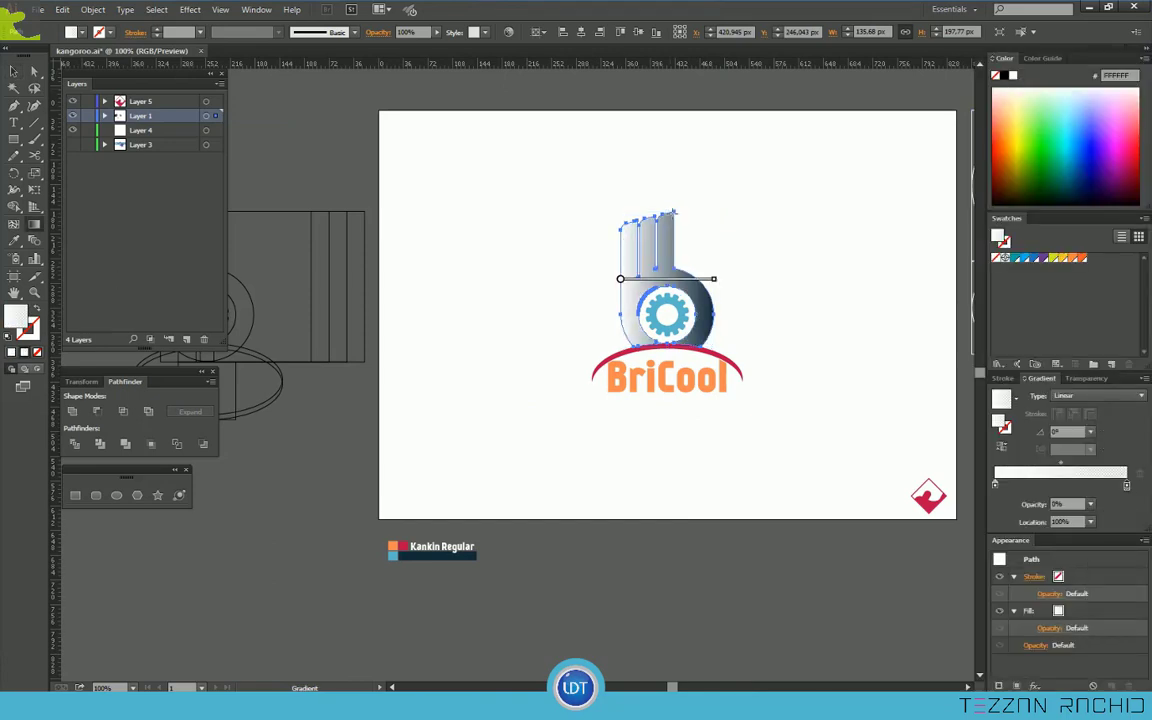
drag(692, 221, 618, 383)
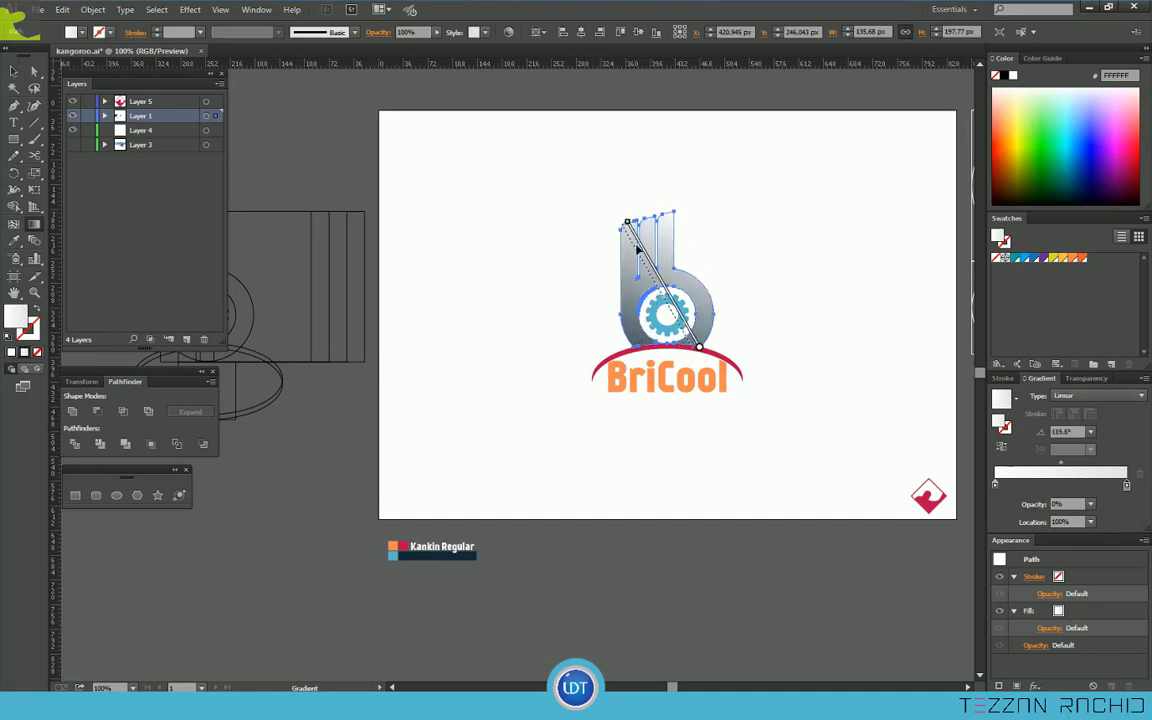
drag(638, 248, 632, 251)
Make the front b shape's gradient Radial and spread it from the gear's centre to the outer edge of the bowl.
click(1095, 396)
click(1076, 421)
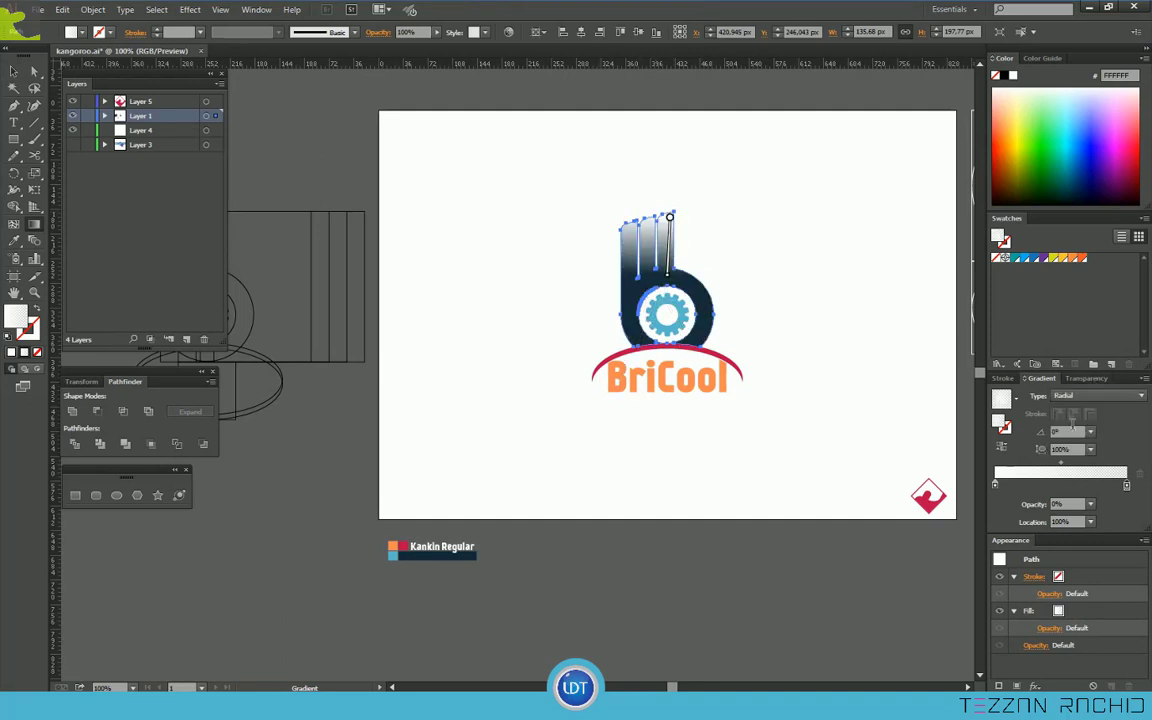
drag(667, 315, 716, 315)
key(v)
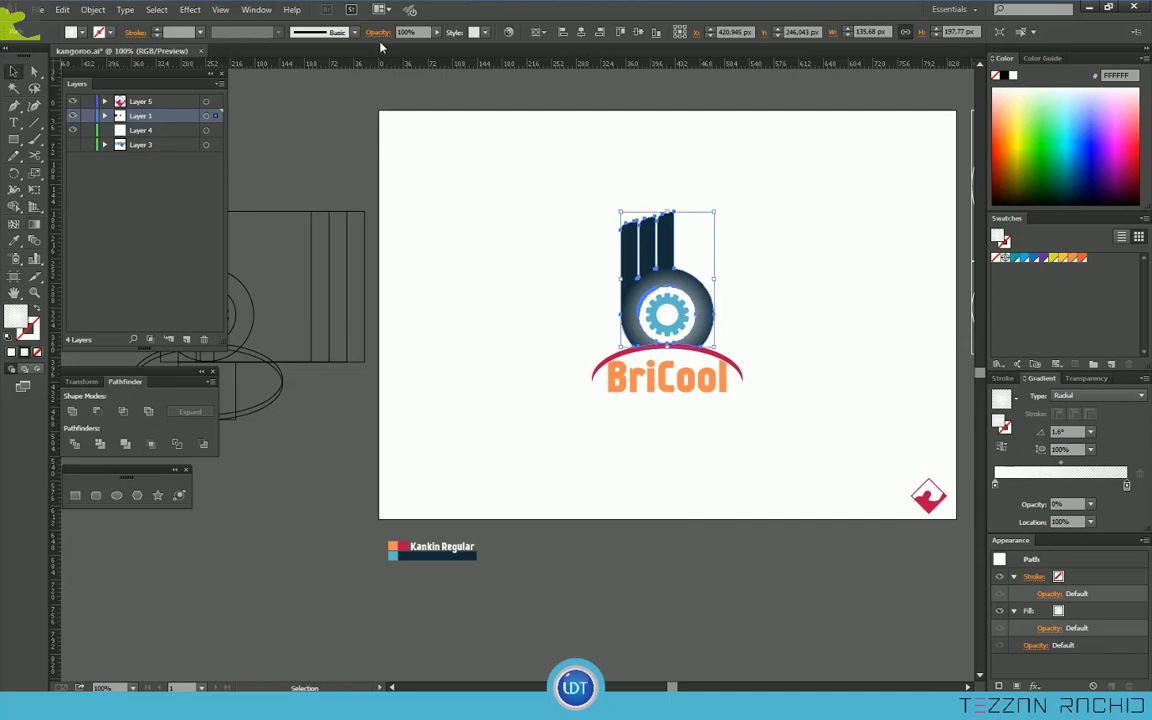
Try the Overlay and Multiply blend modes on the gradient b copy, returning it to Overlay.
click(378, 32)
click(268, 55)
click(276, 224)
click(268, 55)
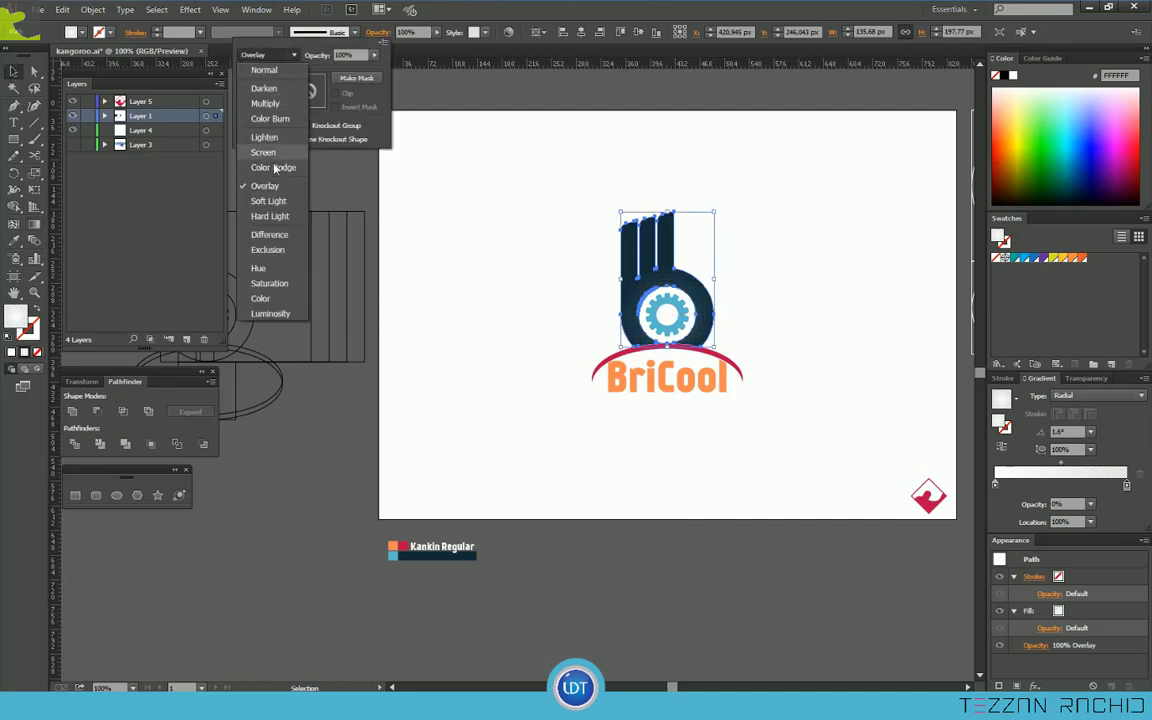
click(265, 103)
click(285, 58)
click(264, 186)
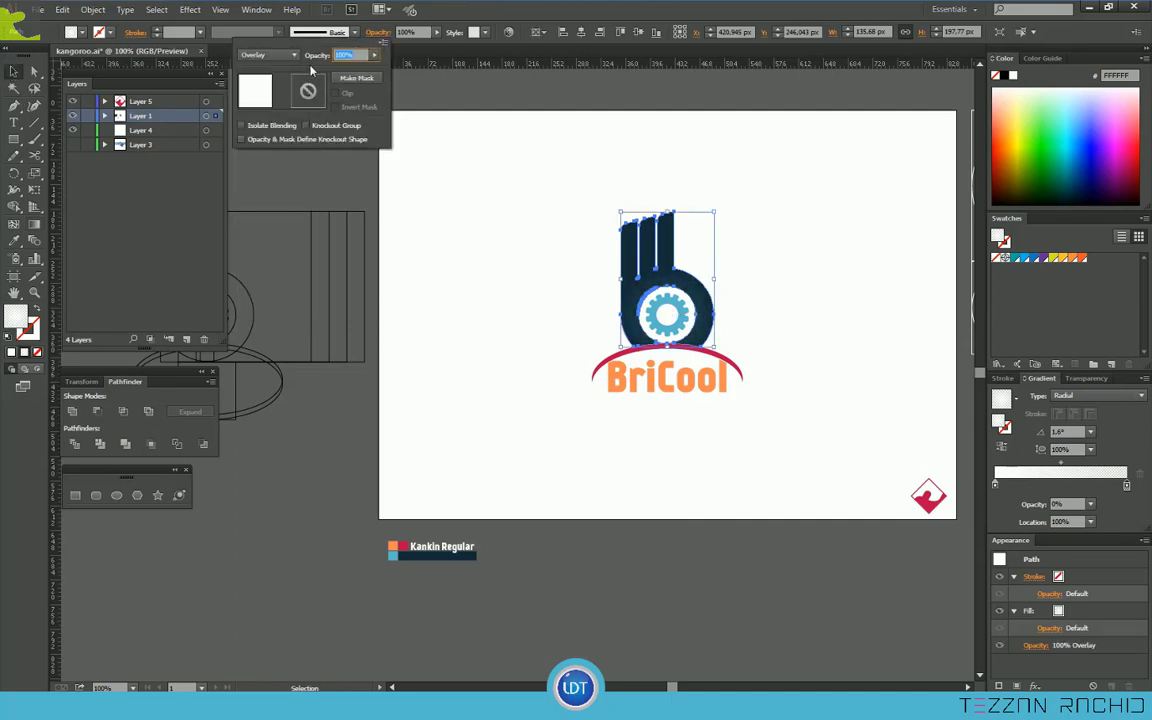
Lower the Overlay highlight's opacity to 50% and on to 37%, and reverse its radial gradient.
text(50)
key(Return)
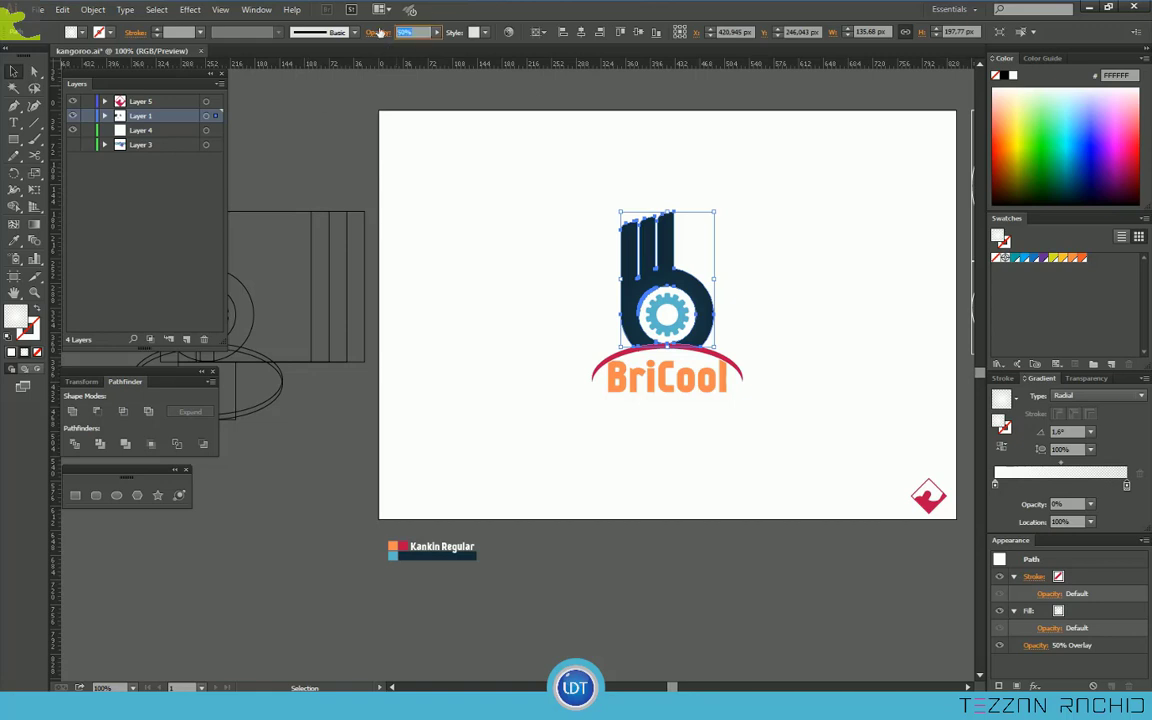
key(Down)
key(Down)
key(Down)
key(Down)
key(Down)
click(1002, 448)
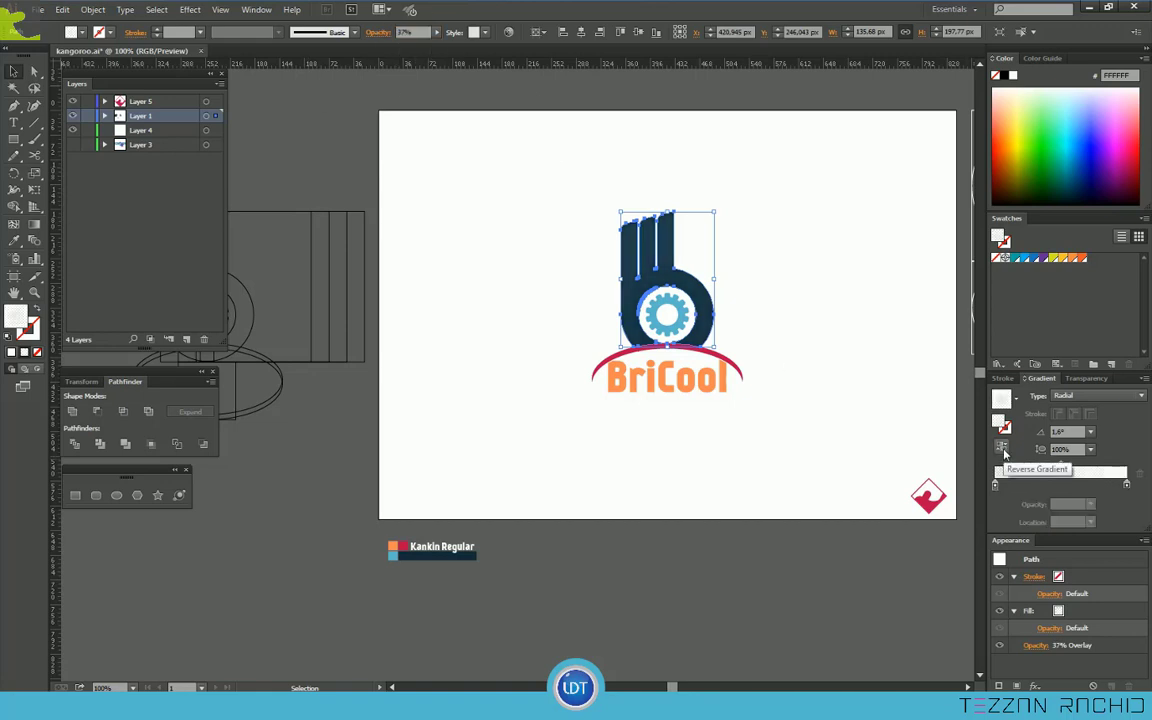
Raise the highlight's opacity to 61% and try the Hard Light and Hue blend modes on it.
mouse_move(403, 50)
mouse_down()
mouse_move(434, 52)
mouse_move(414, 45)
mouse_up()
click(380, 33)
click(290, 55)
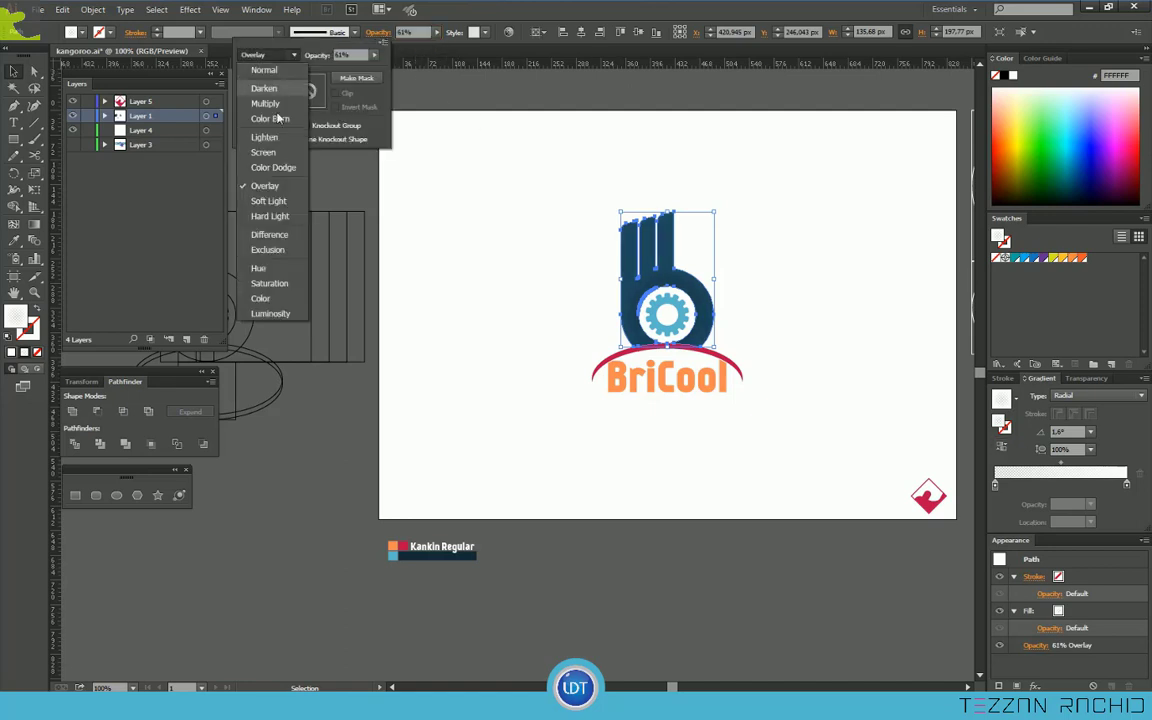
click(265, 192)
click(290, 55)
click(265, 206)
click(286, 55)
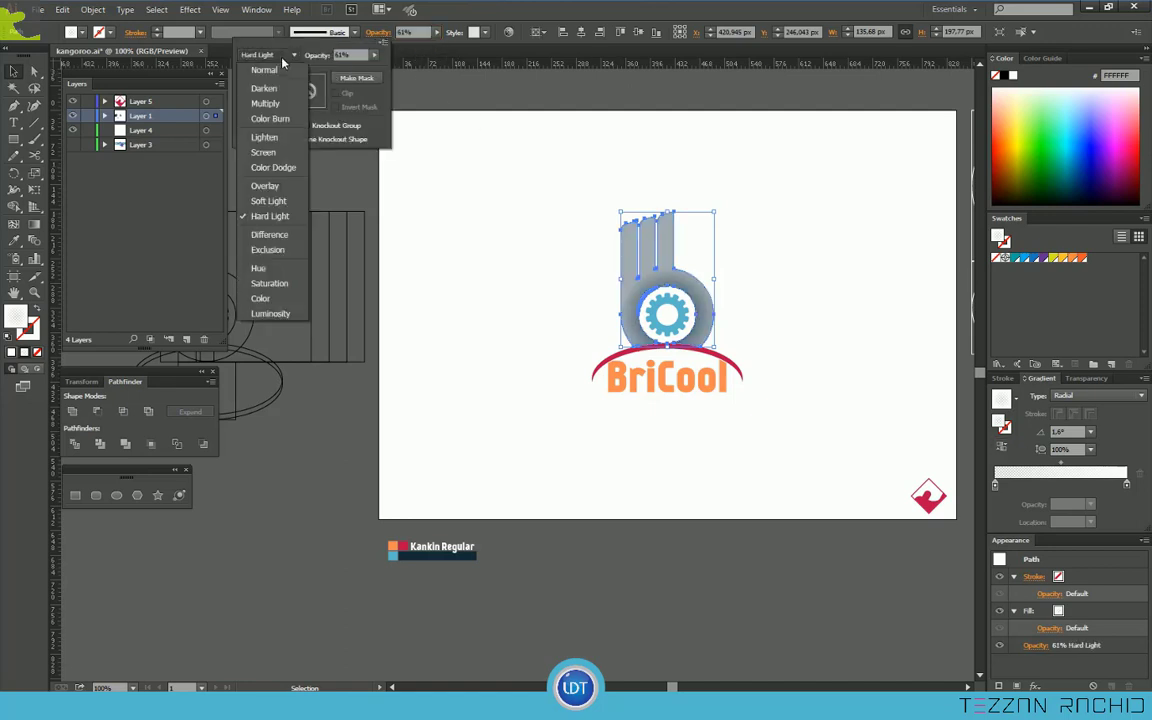
click(267, 249)
Try the Lighten blend mode on the b highlight with its opacity reduced to 12%.
click(290, 55)
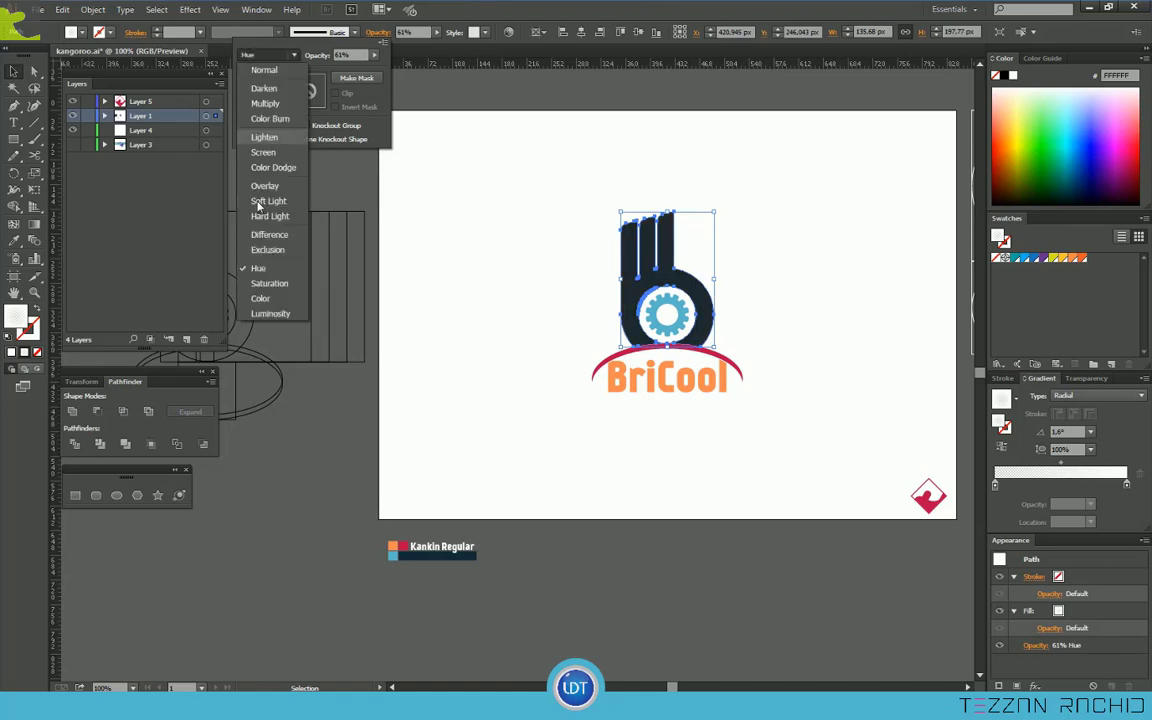
click(265, 137)
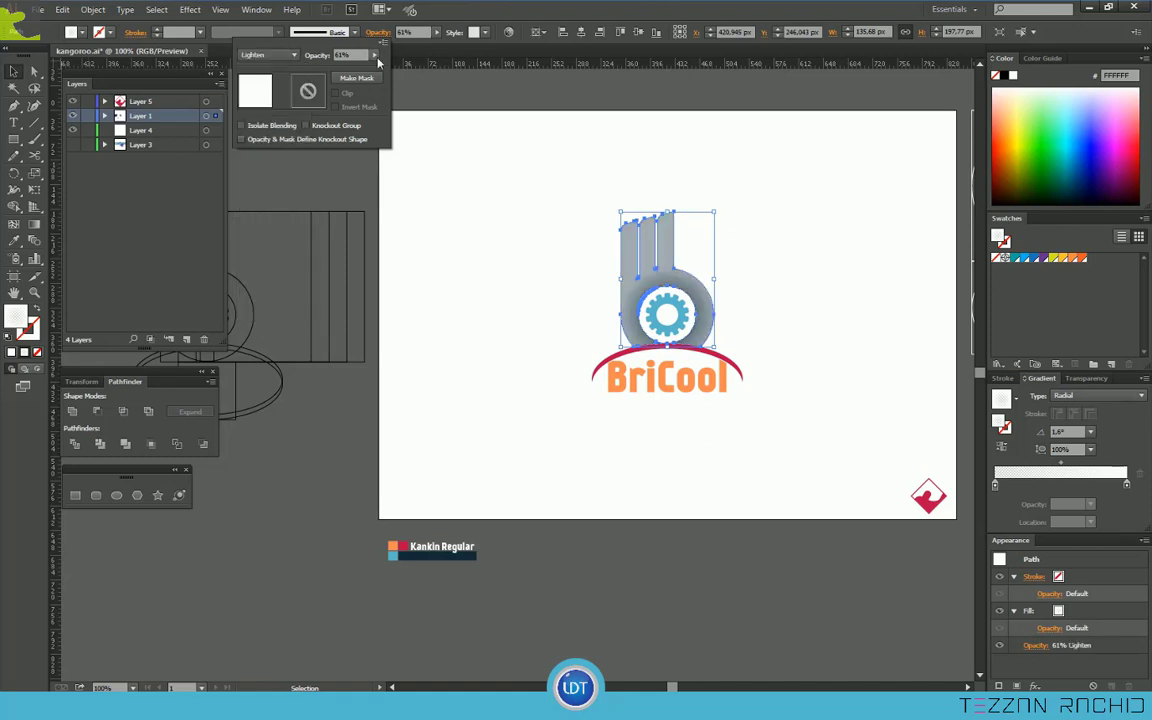
drag(350, 70, 322, 68)
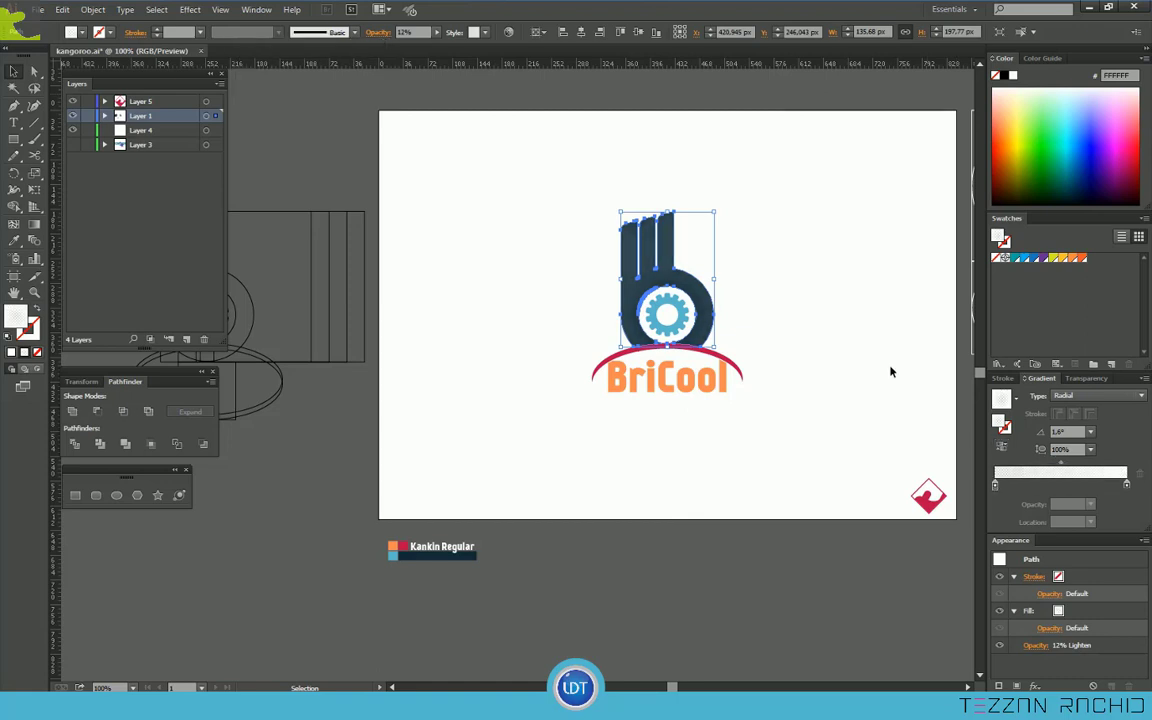
click(843, 293)
Reselect the b highlight and try the Color Burn blend mode at 56% opacity.
click(655, 250)
click(378, 32)
click(266, 55)
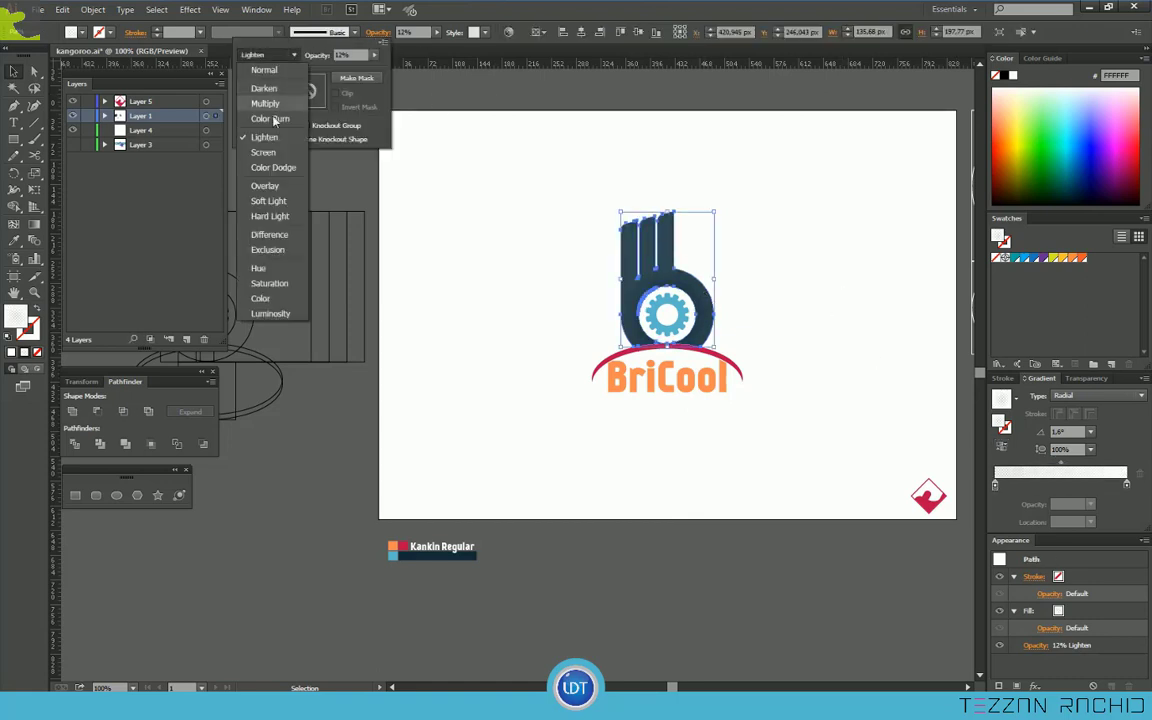
click(268, 115)
click(266, 55)
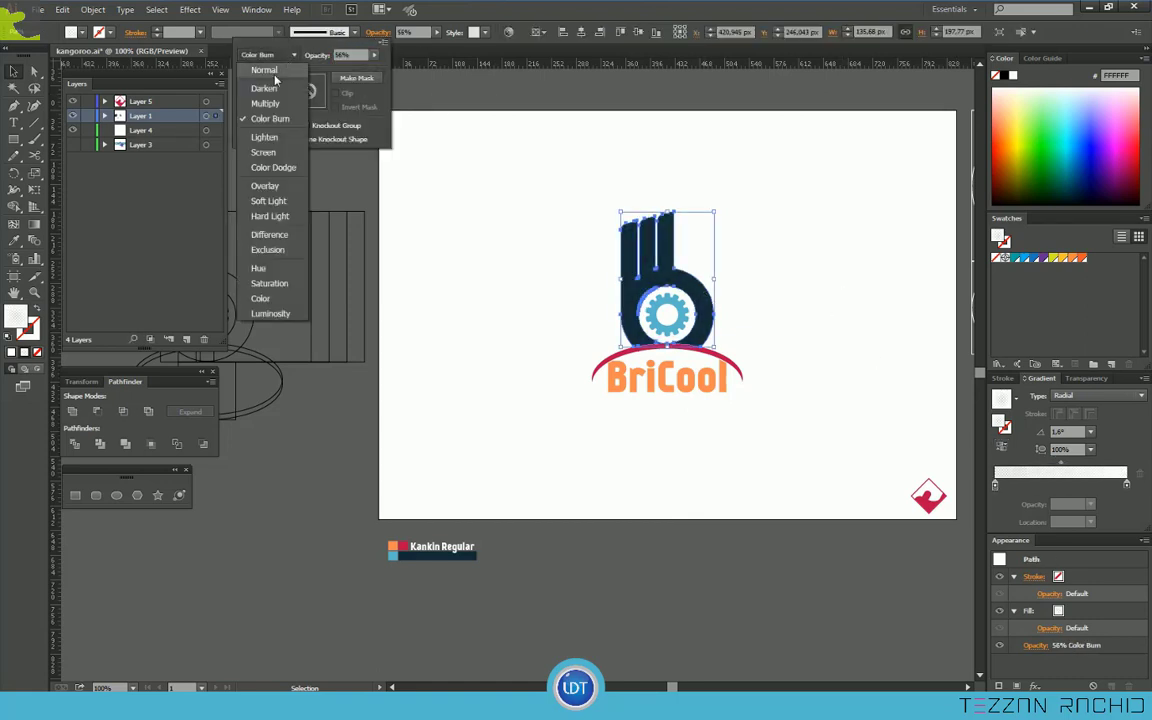
click(262, 101)
Set the b highlight to Screen at 30% opacity, reverse its gradient so the glow surrounds the gear, and deselect it.
click(266, 55)
click(262, 150)
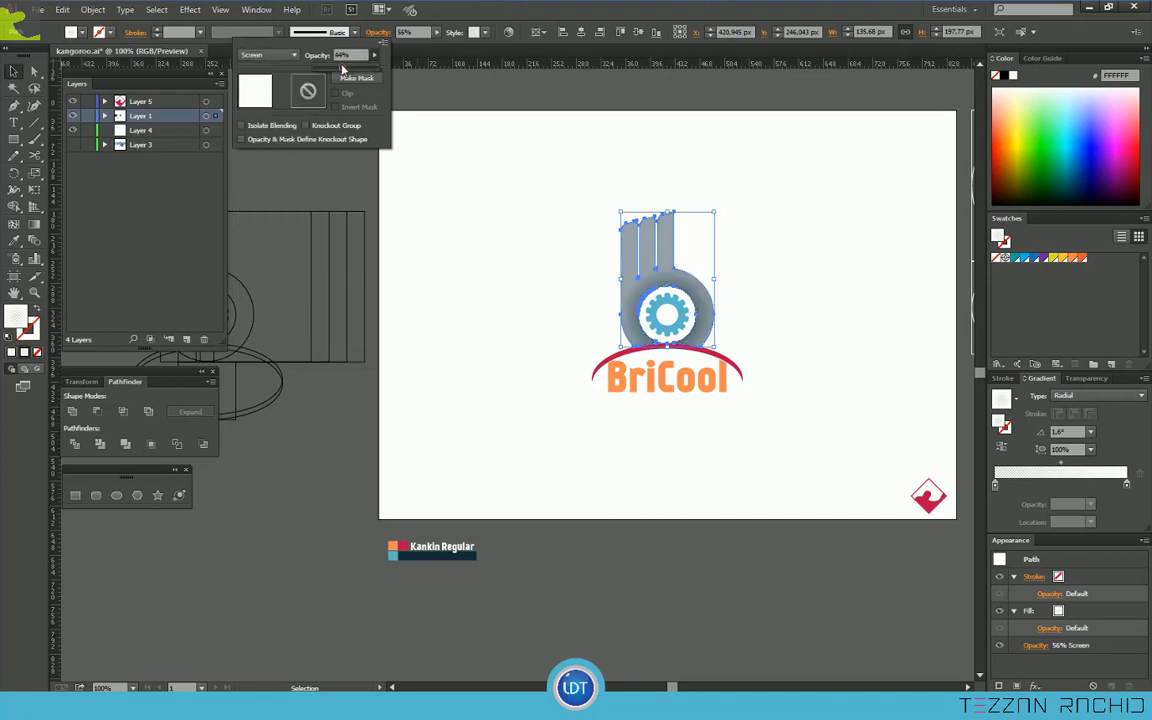
text(30)
key(Return)
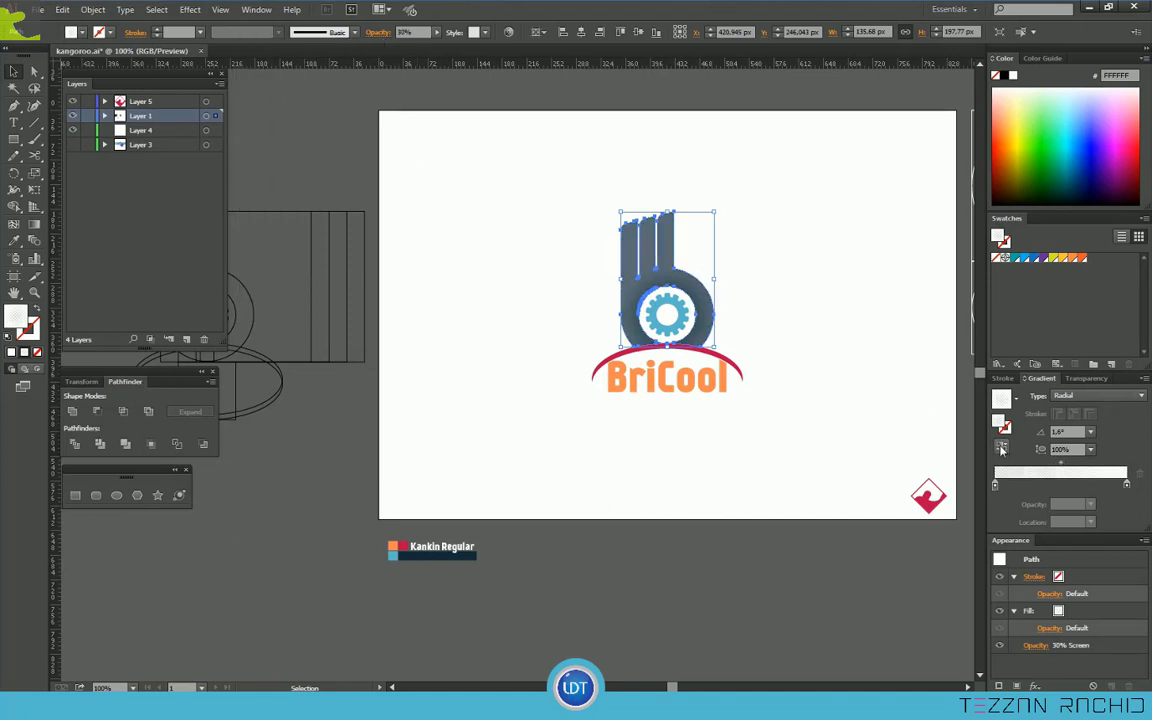
click(864, 376)
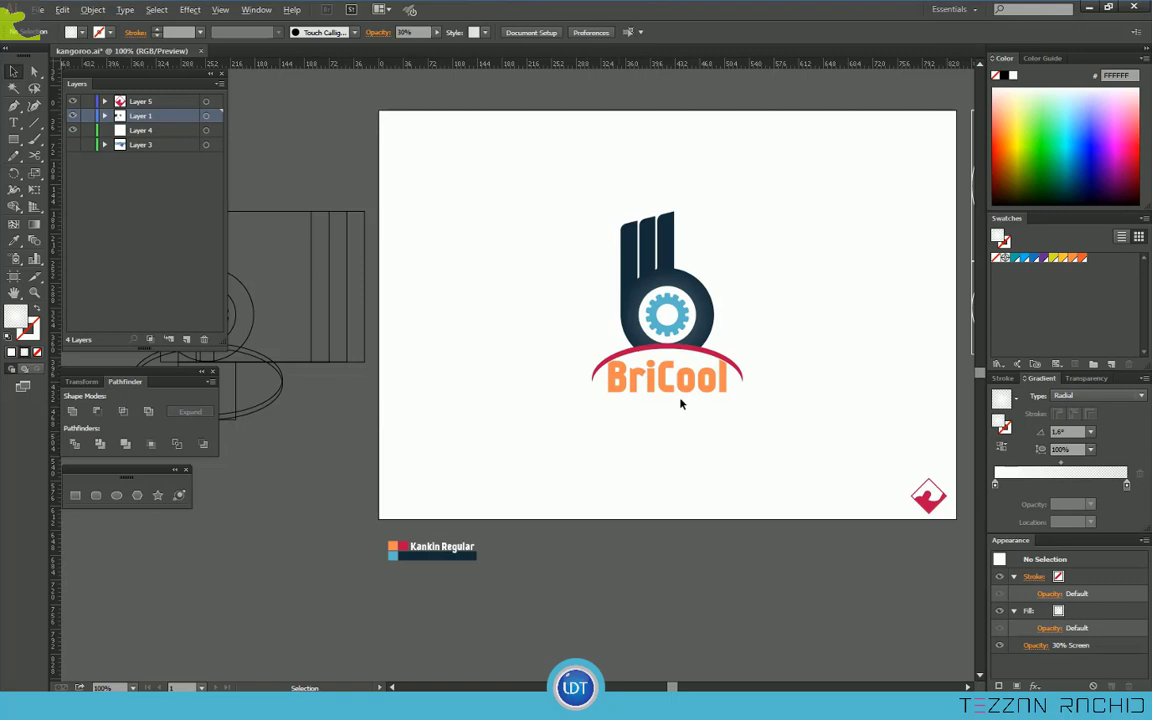
Collapse the docked Color, Swatches, Gradient and Appearance panels to icons to show the finished logo beside the construction circles.
scroll(681, 404, up, 1)
scroll(681, 404, down, 2)
scroll(681, 404, right, 1)
scroll(681, 404, up, 1)
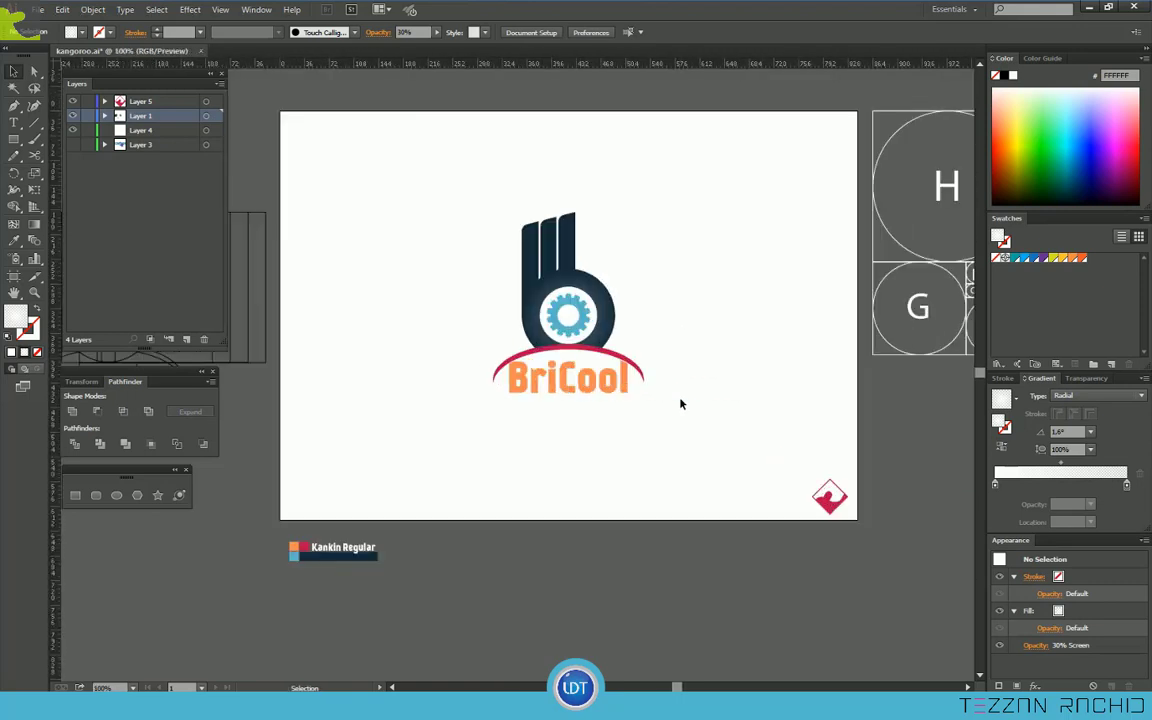
scroll(680, 403, up, 2)
click(1146, 52)
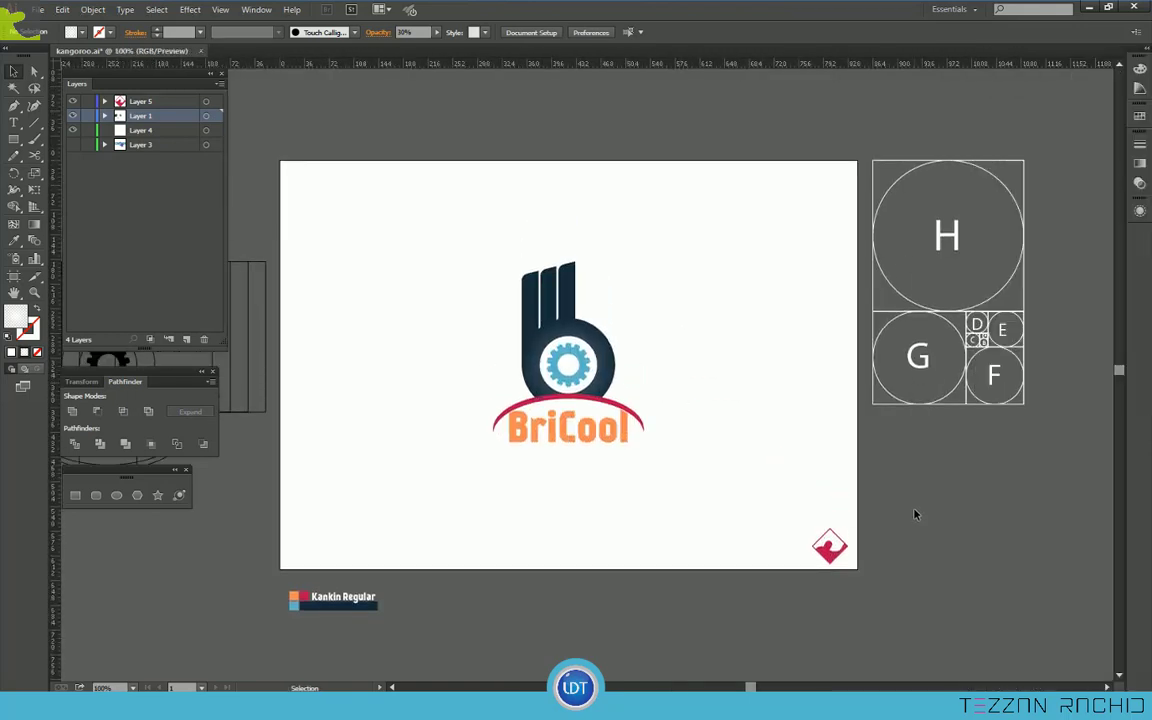